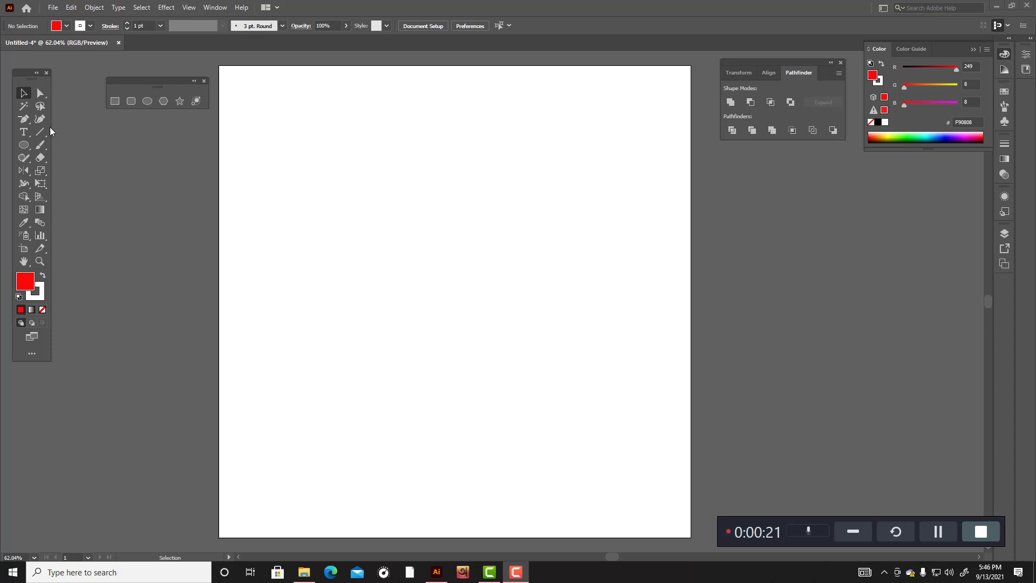
Step: Draw a circle about 258 px across in the artboard's upper half and darken its fill to E00808
drag(26, 146, 62, 168)
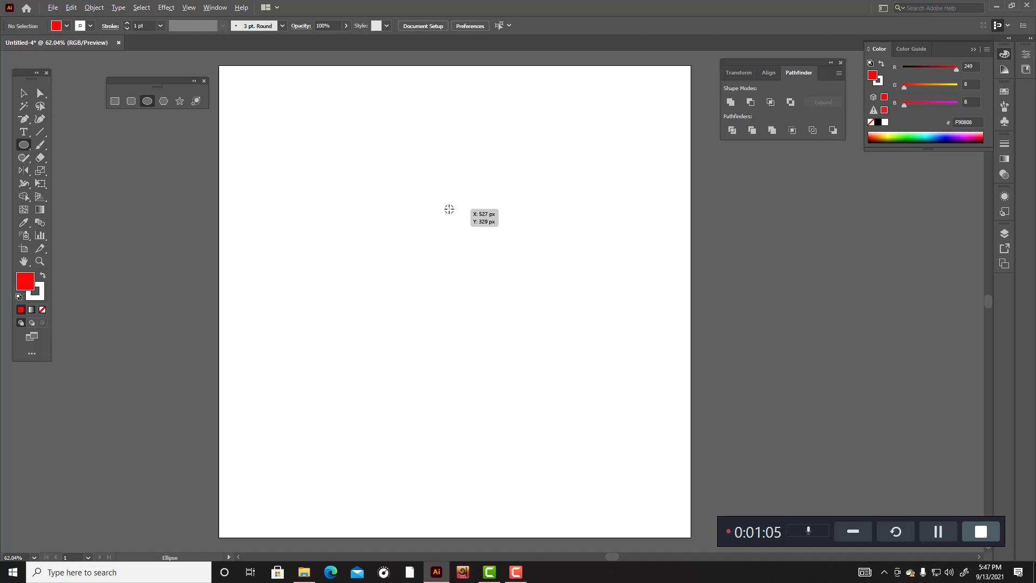
drag(449, 208, 505, 253)
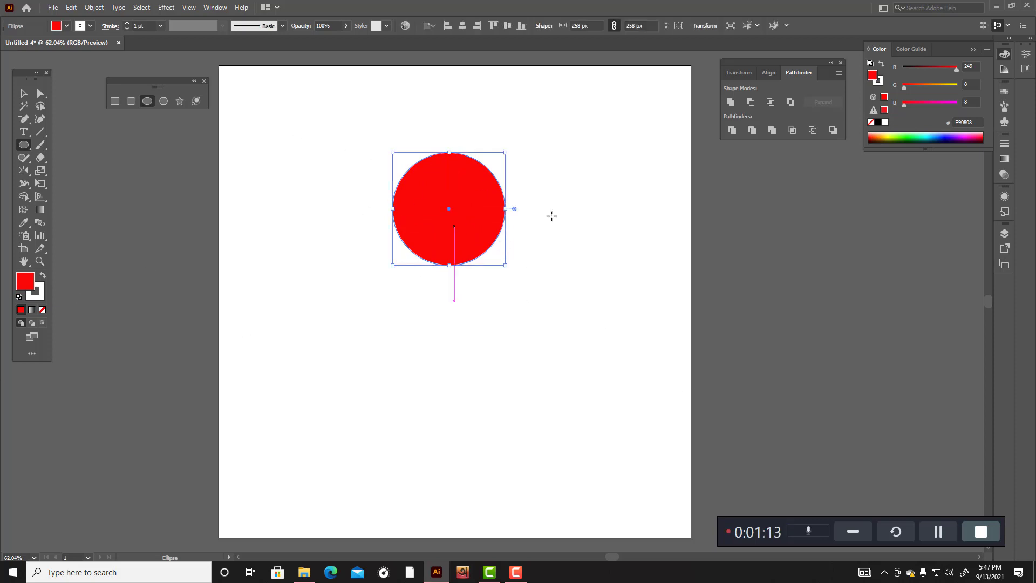
drag(954, 71, 950, 71)
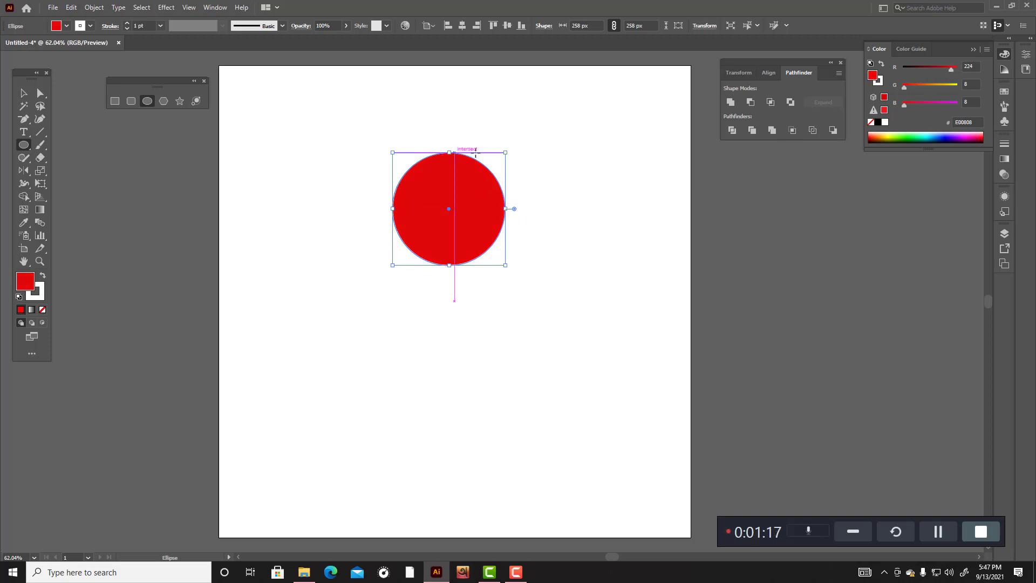
Step: Remove the circle's stroke, keeping only the red fill, and deselect it
double_click(33, 291)
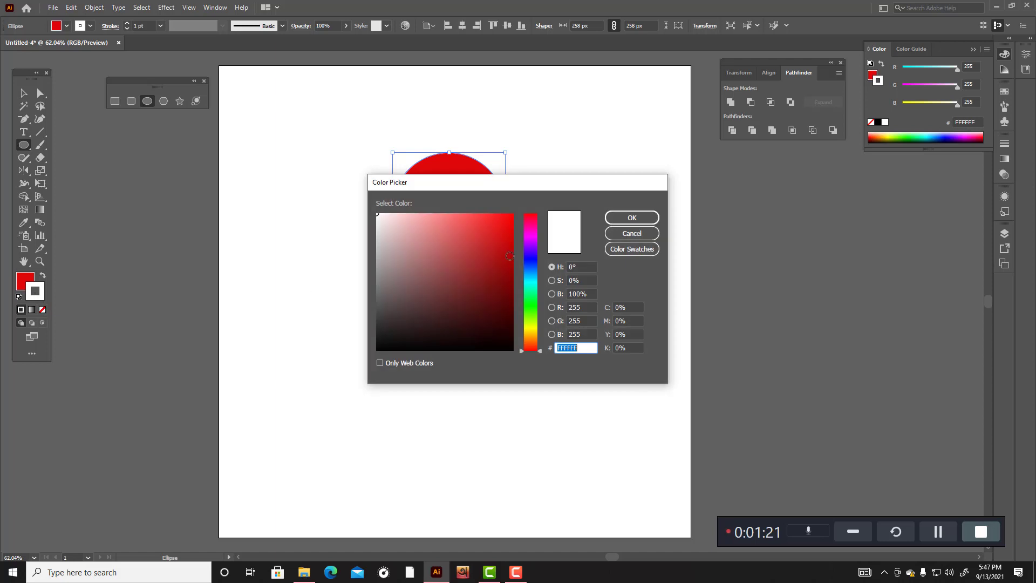
click(626, 234)
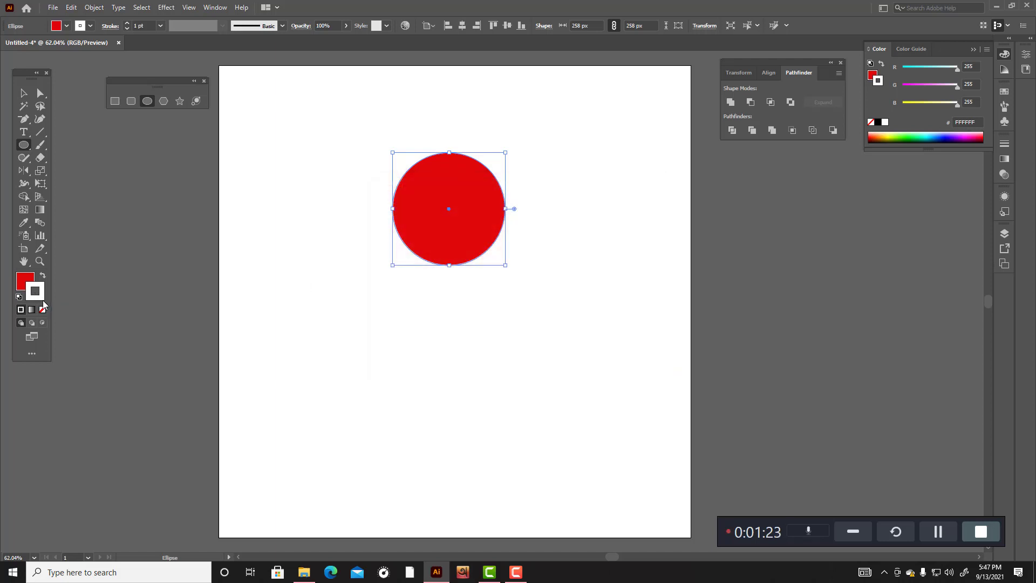
click(43, 309)
click(25, 282)
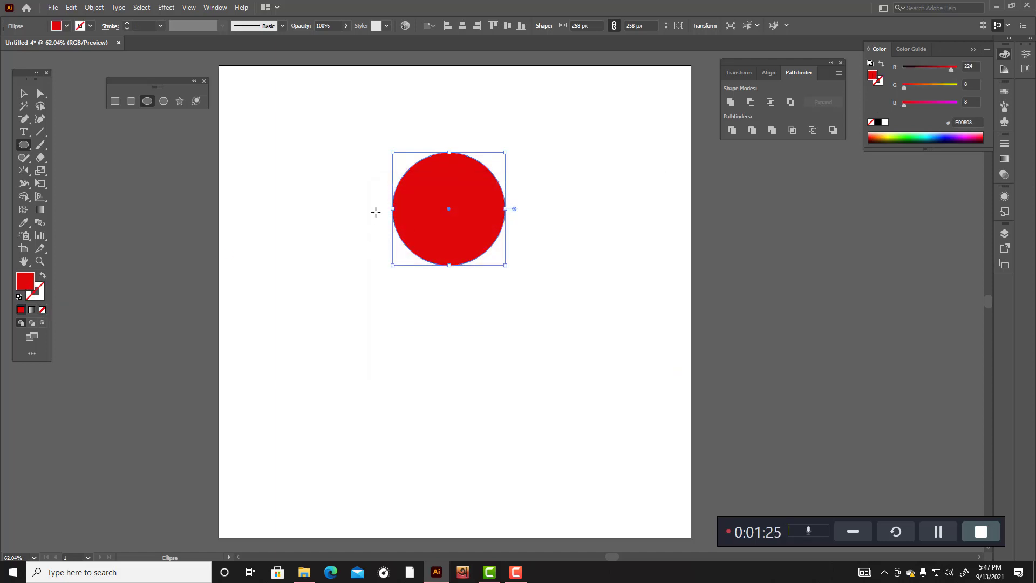
click(23, 96)
click(305, 204)
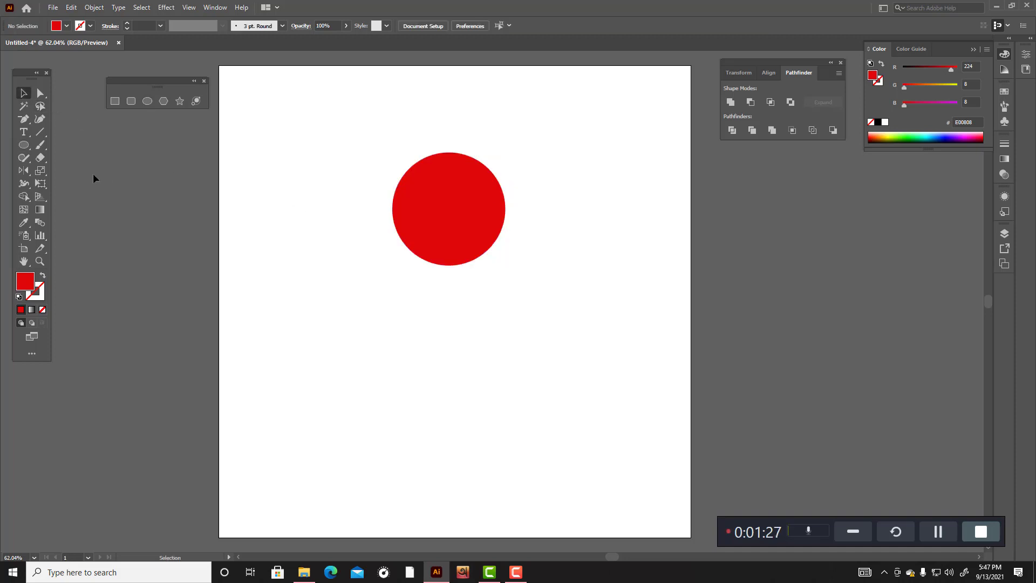
Step: Draw a rectangle about 258 by 329 px over the circle's lower part, matching the circle's width
drag(24, 145, 52, 148)
click(54, 146)
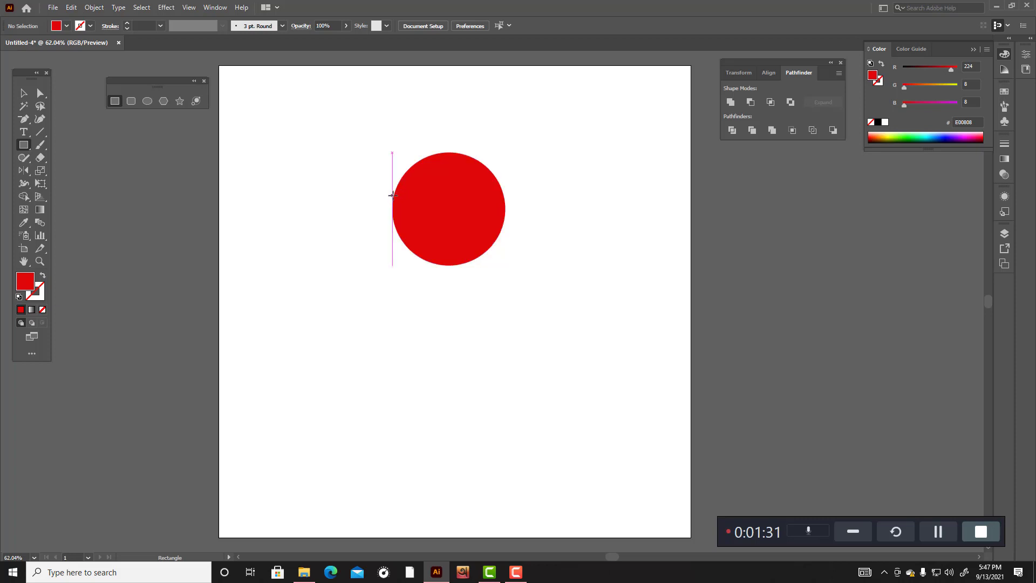
drag(392, 197, 505, 341)
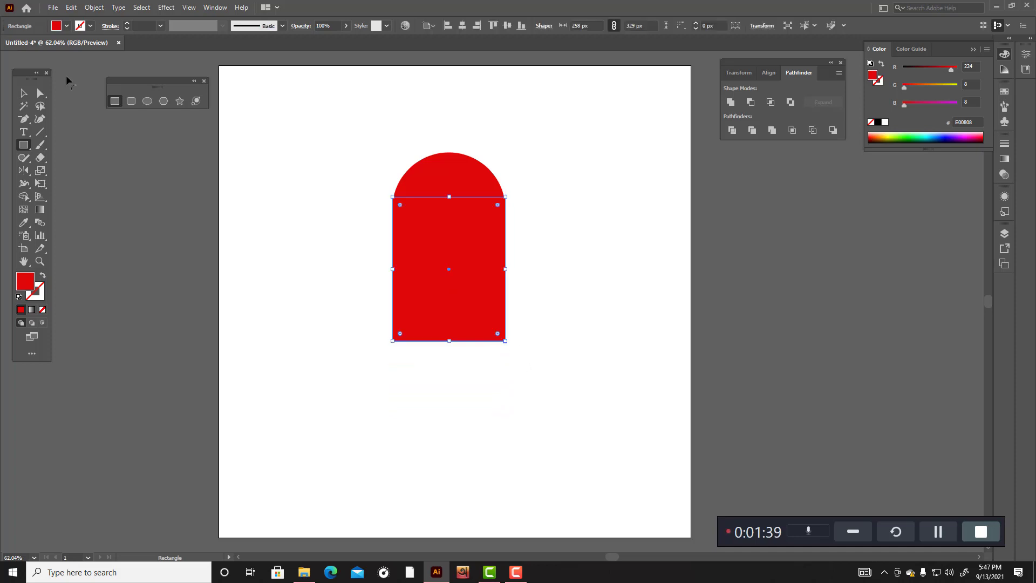
Step: Select the circle and rectangle together and switch the artwork to outline view
click(22, 94)
drag(341, 115, 540, 357)
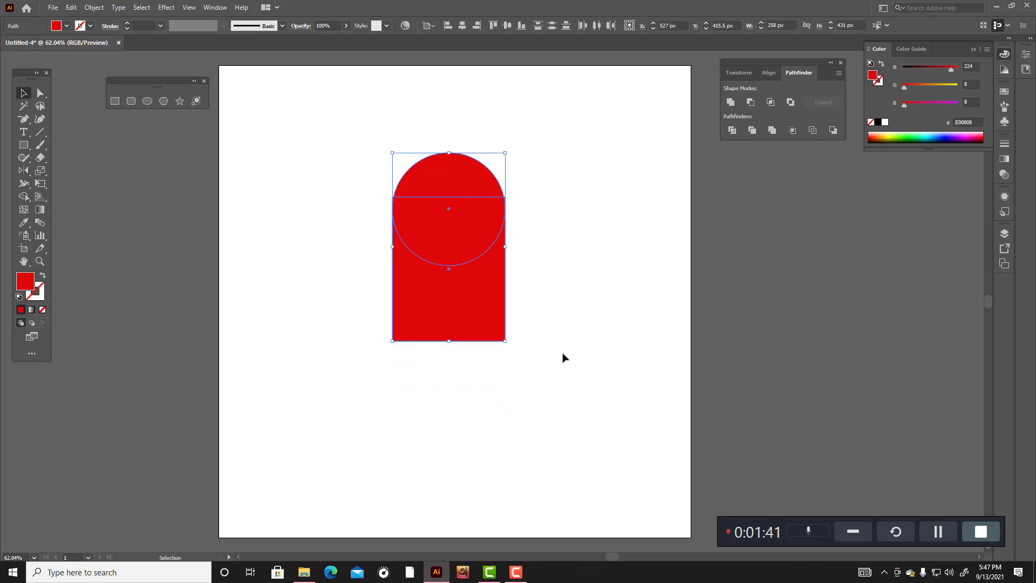
scroll(517, 343, up, 3)
scroll(475, 294, up, 3)
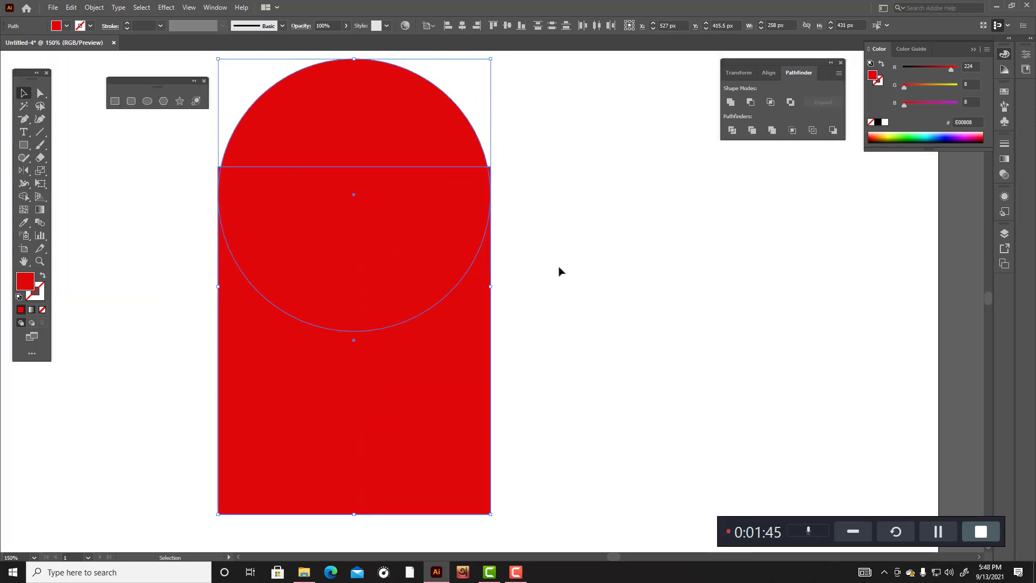
key(a)
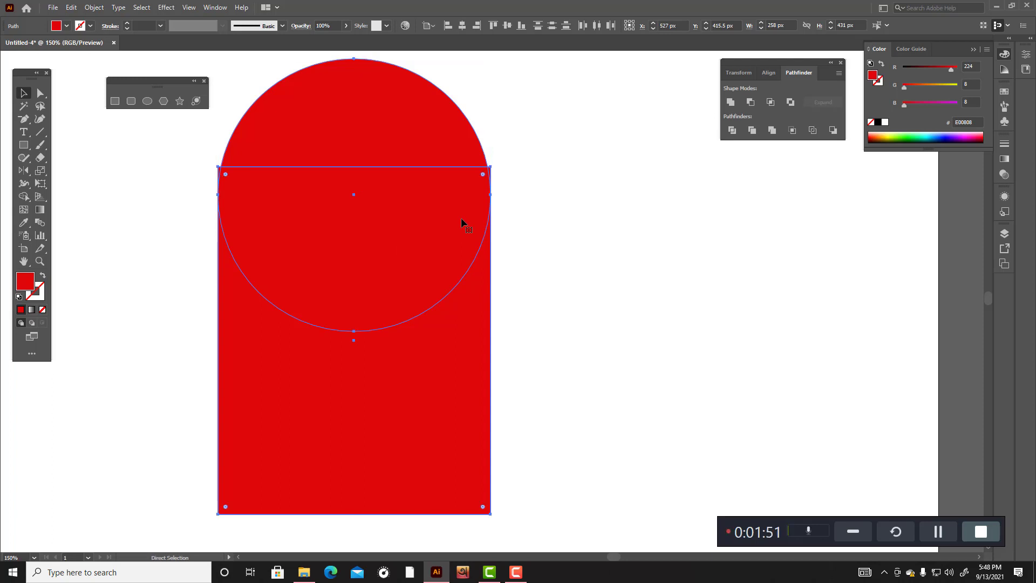
key(v)
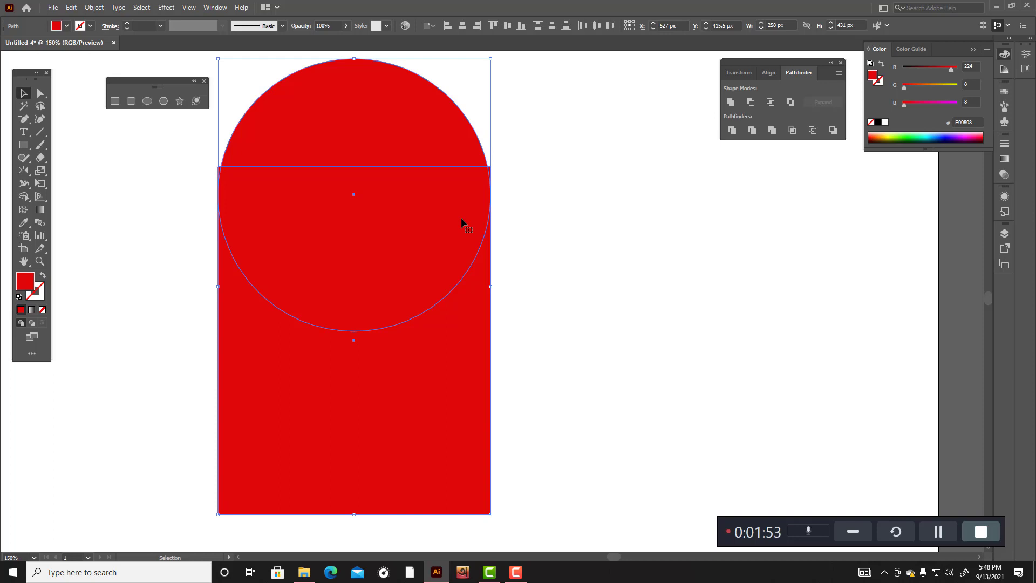
key(a)
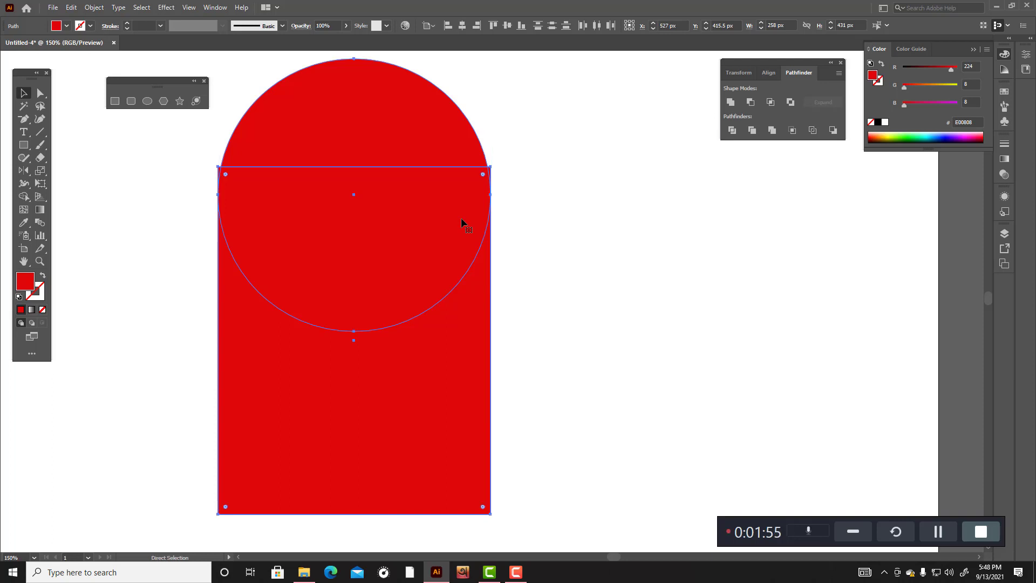
key(ctrl+y)
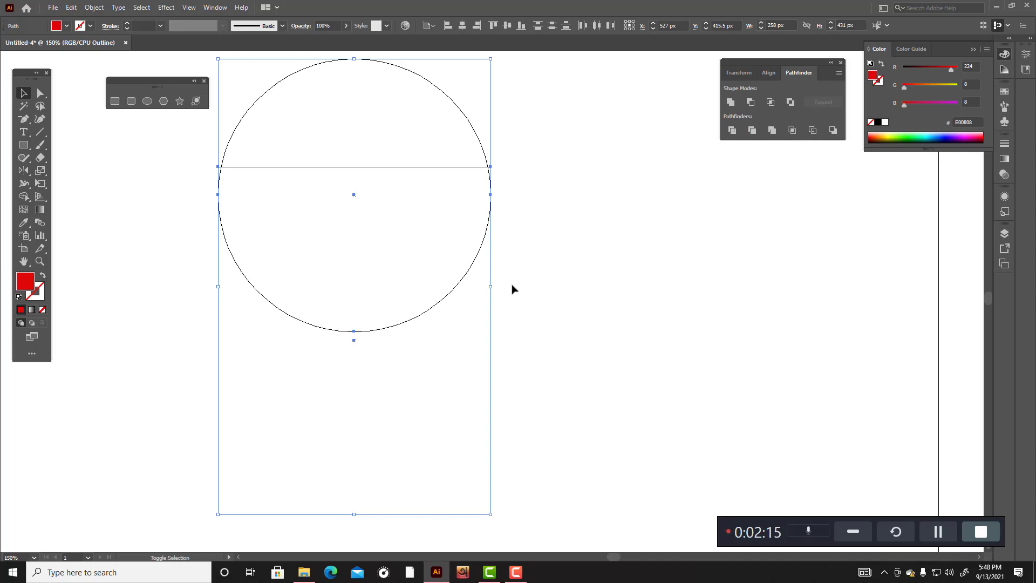
Step: Remove the small sliver outside the circle at the rectangle's upper-left corner with Shape Builder and deselect the artwork
key(shift+m)
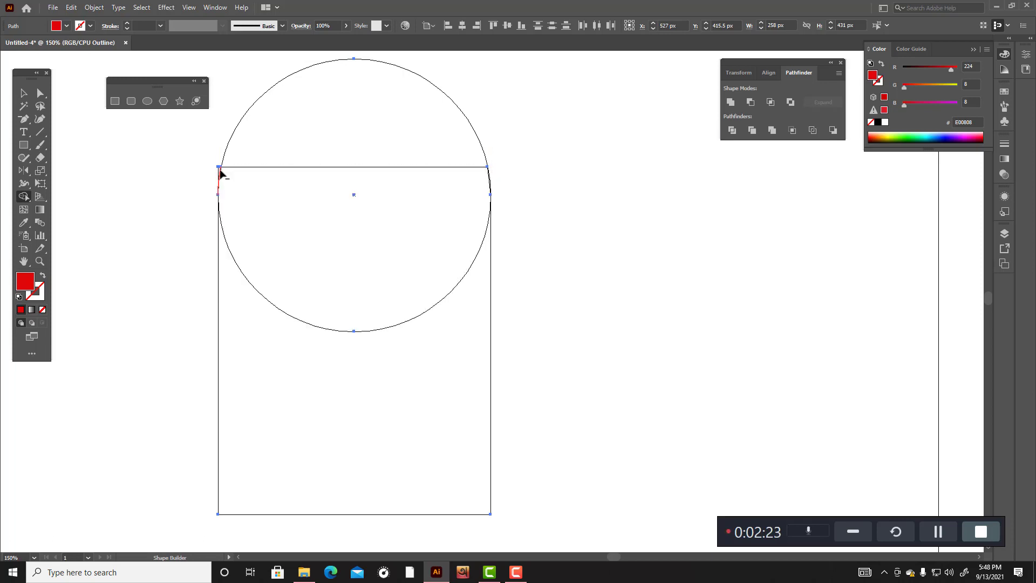
alt+click(220, 169)
click(23, 93)
click(508, 247)
scroll(522, 268, up, 1)
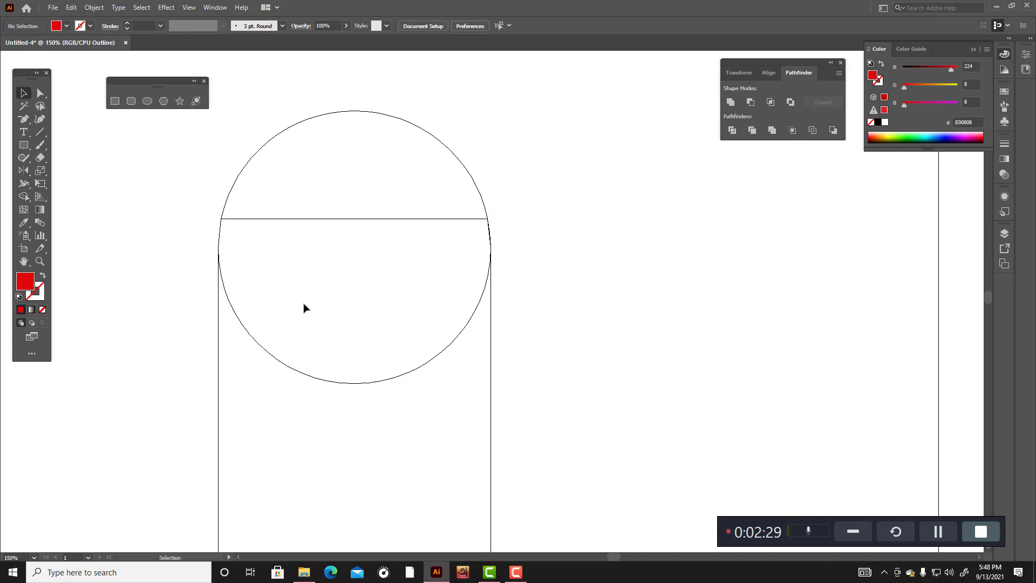
scroll(303, 306, down, 1)
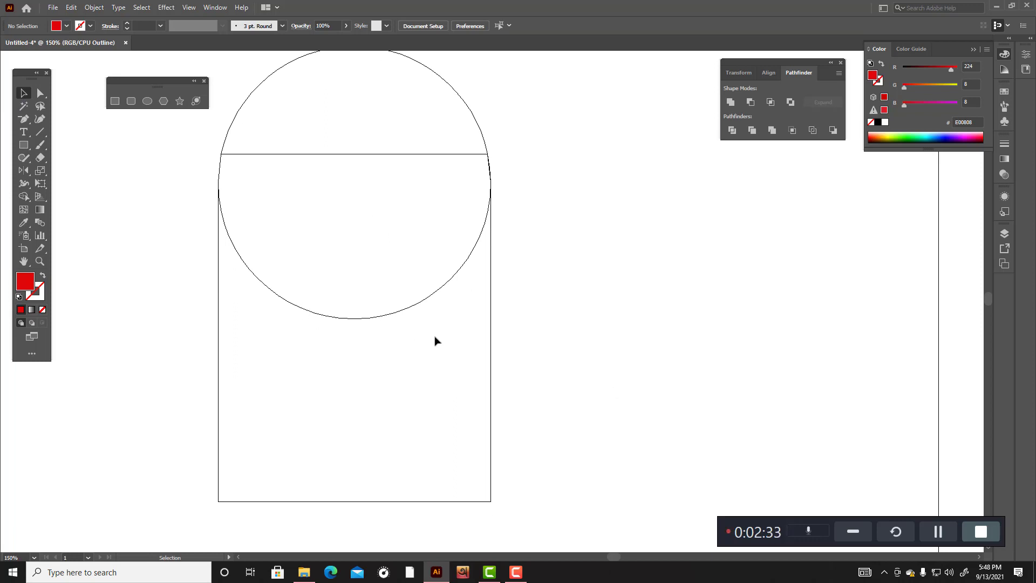
Step: Return the artwork to preview mode and check the edges where the circle and rectangle meet
key(a)
key(ctrl+y)
scroll(285, 145, up, 1)
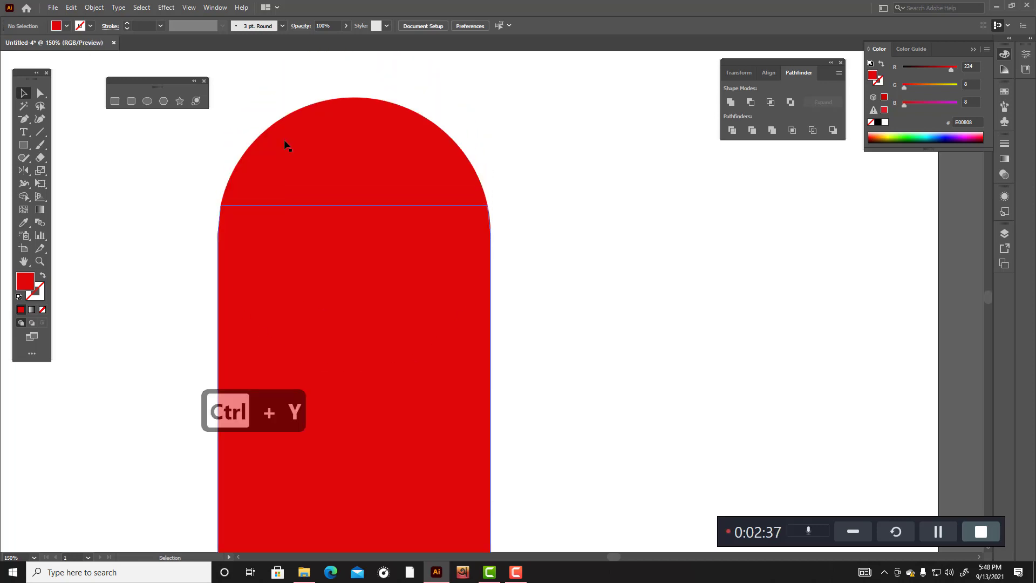
scroll(641, 243, down, 1)
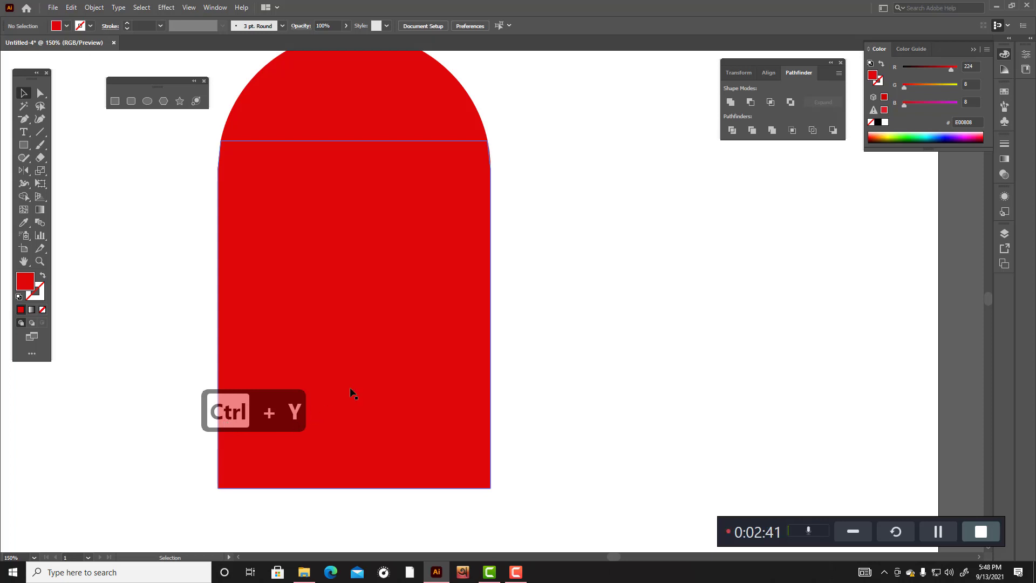
scroll(416, 346, up, 1)
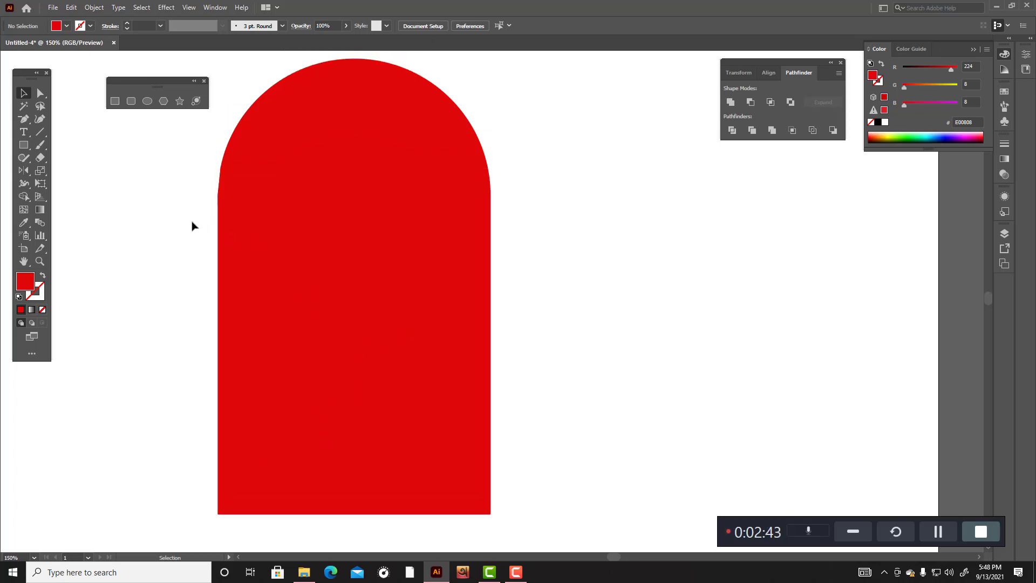
scroll(189, 221, up, 1)
drag(210, 159, 572, 513)
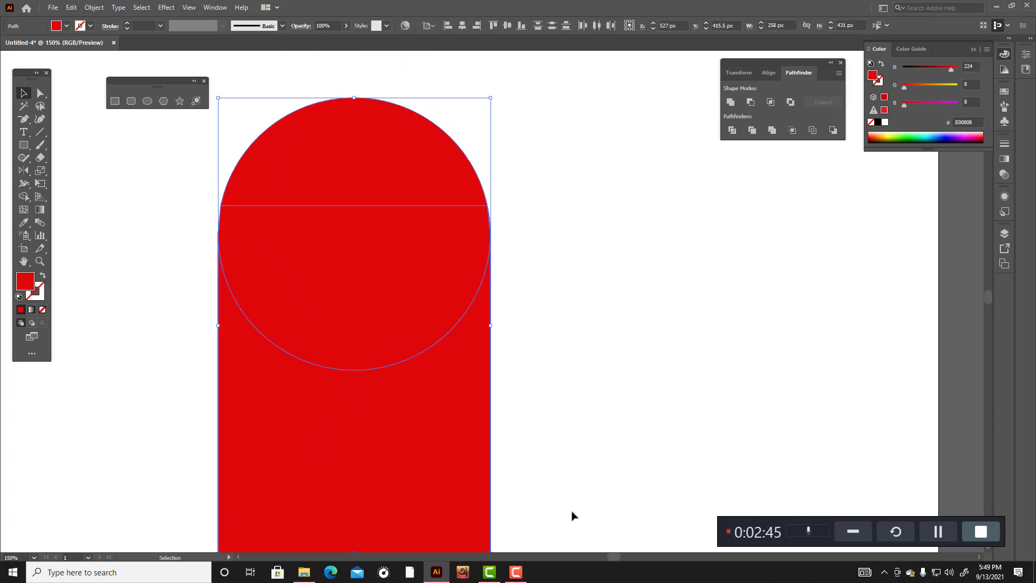
scroll(571, 513, down, 1)
key(ctrl+minus)
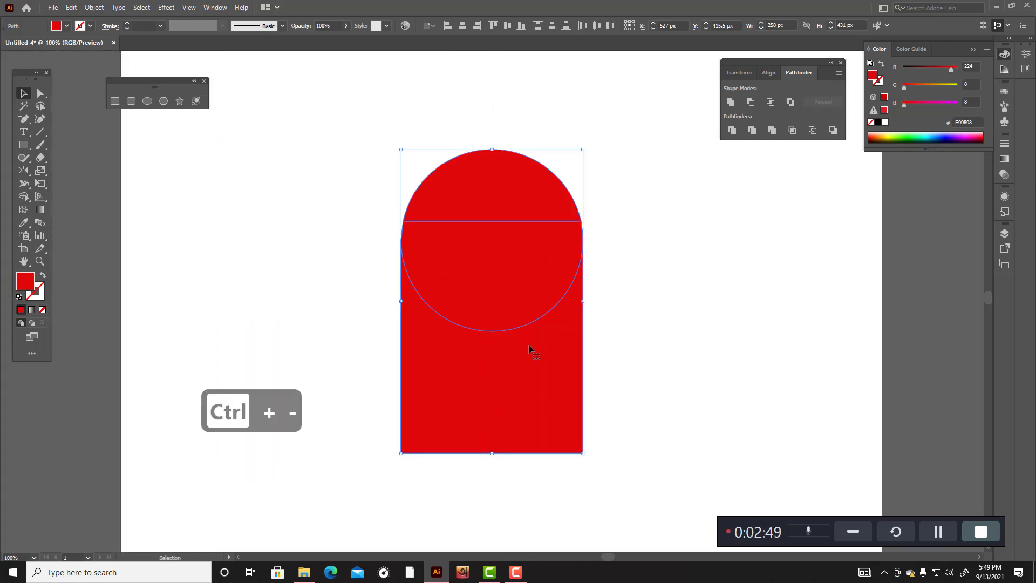
click(717, 326)
drag(420, 133, 751, 491)
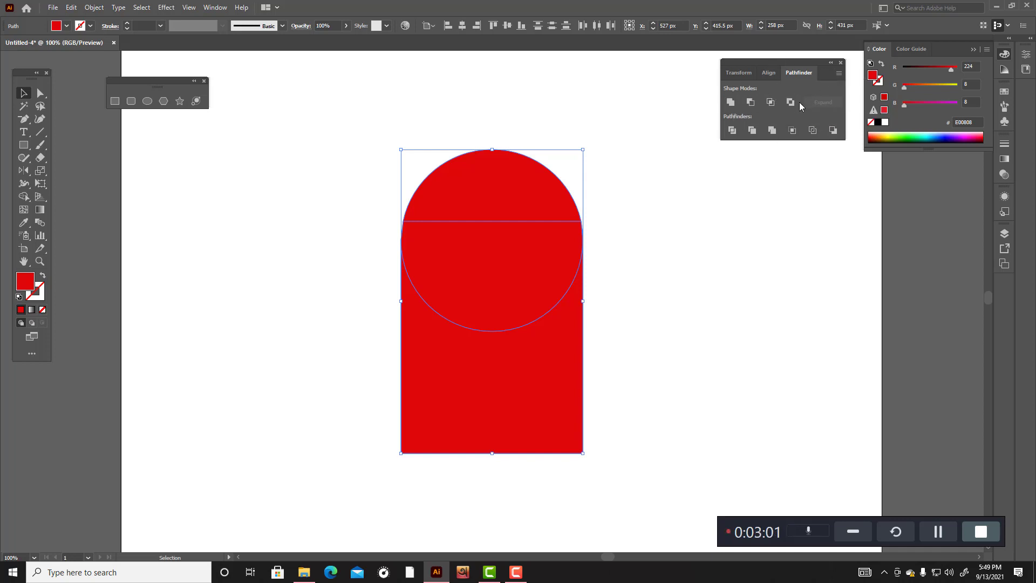
click(216, 8)
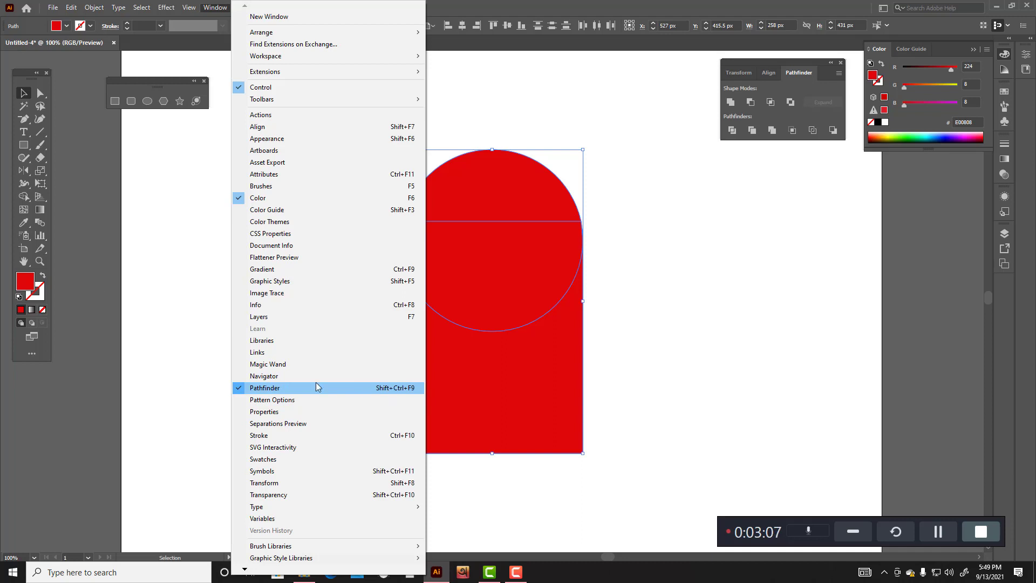
click(652, 396)
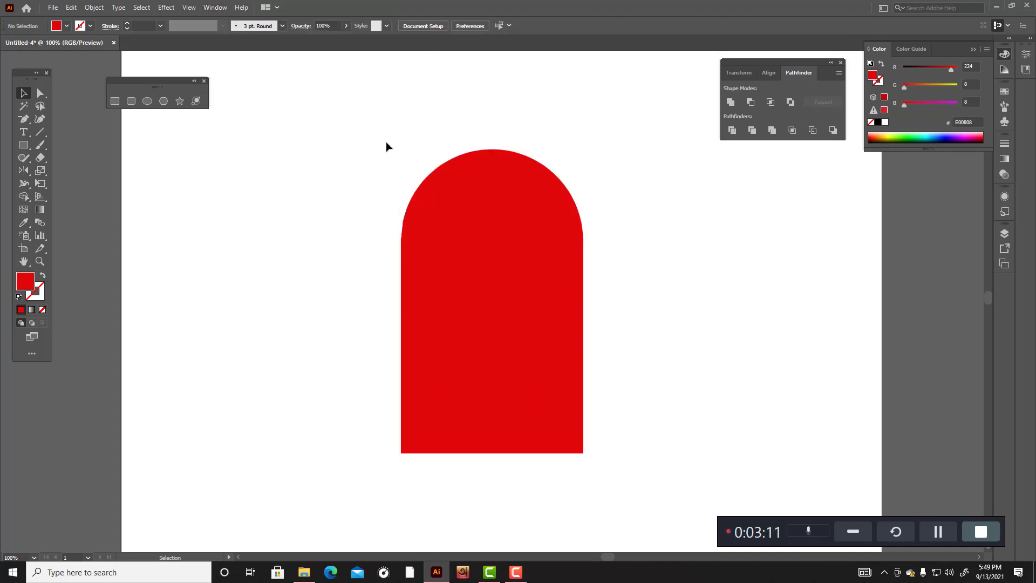
Step: Unite the circle and rectangle into a single arch shape with Pathfinder, and check the merged outline
drag(387, 144, 643, 466)
click(731, 102)
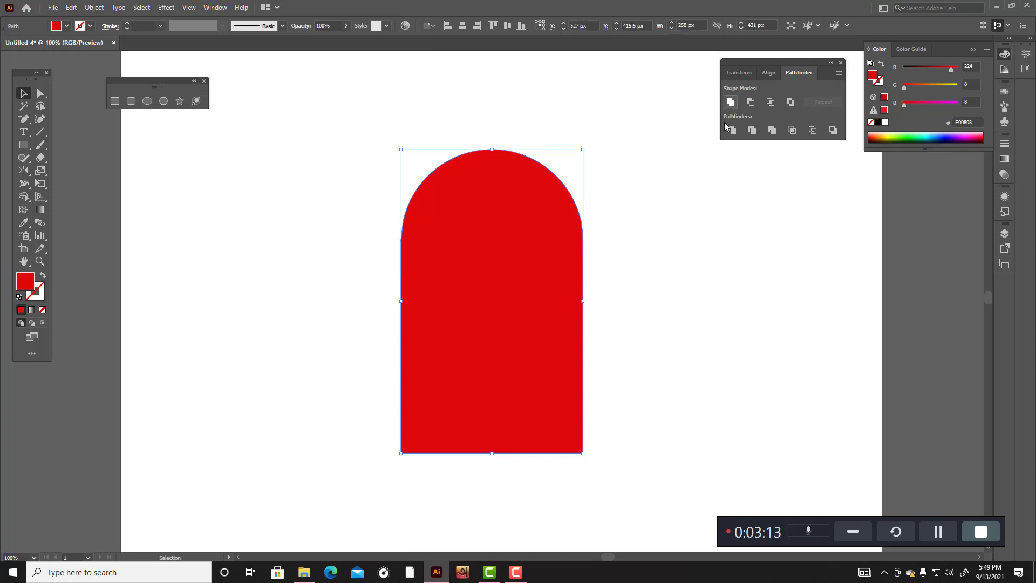
click(684, 315)
drag(362, 180, 667, 535)
click(670, 445)
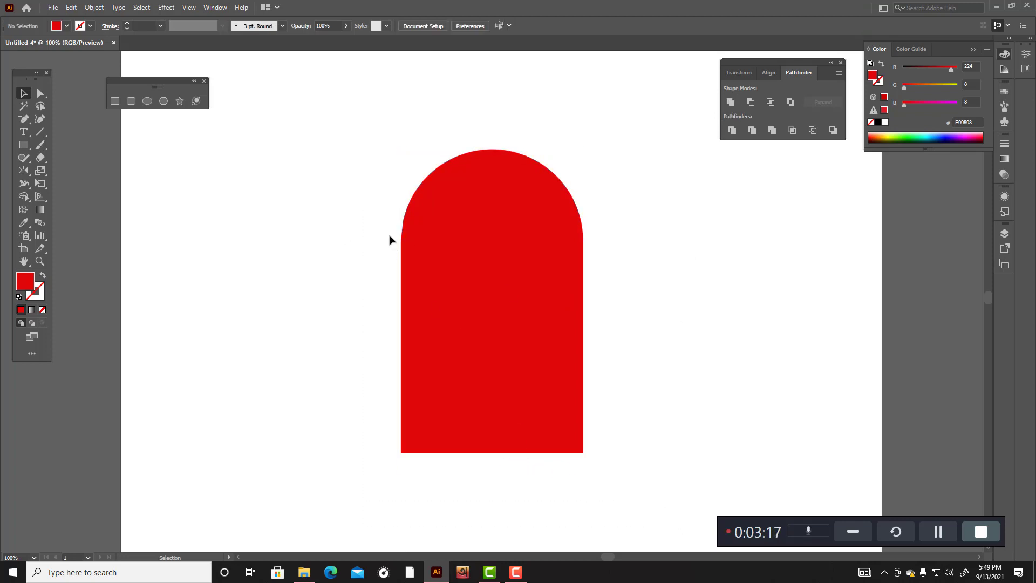
drag(388, 238, 583, 383)
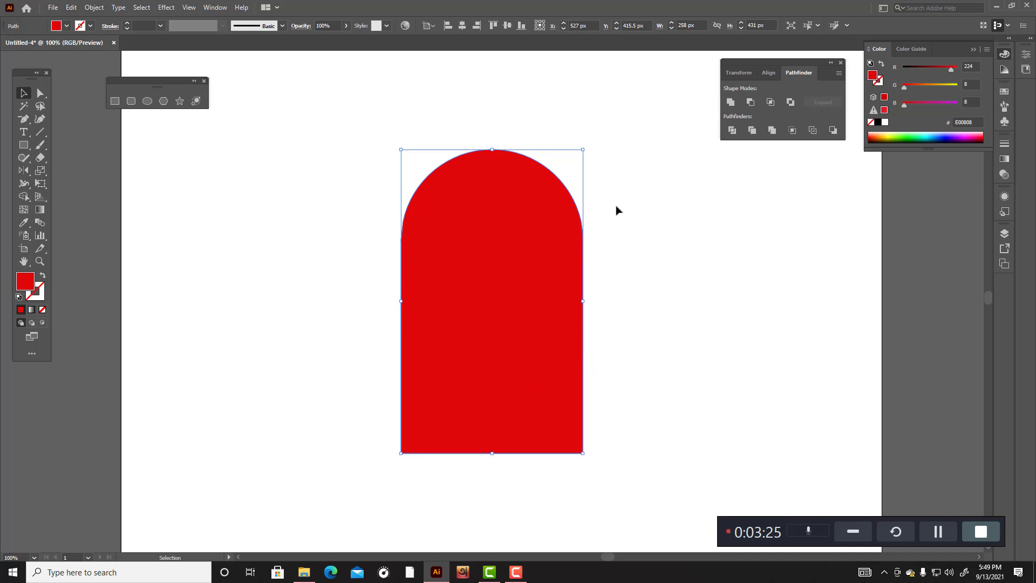
click(632, 243)
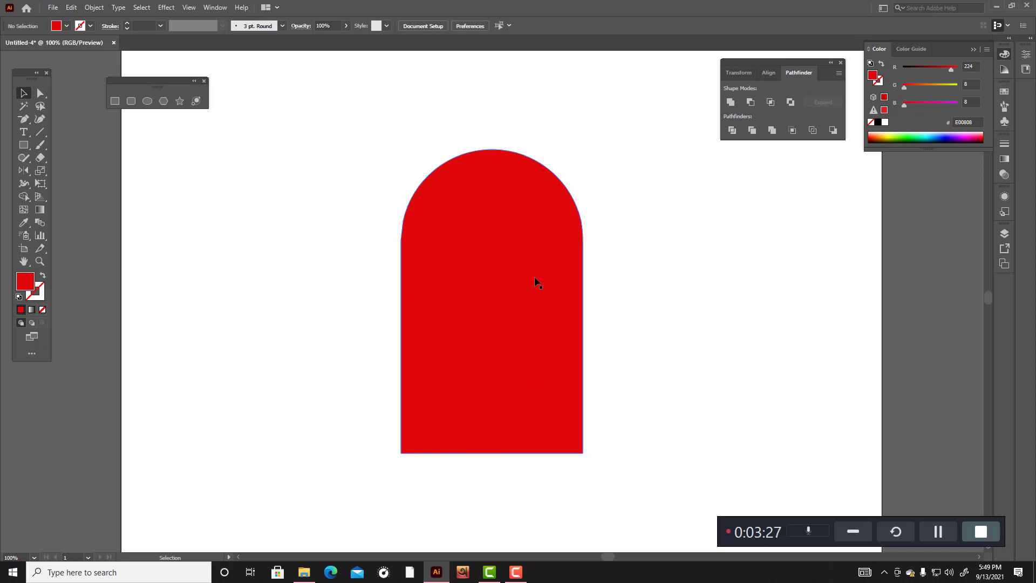
Step: Rotate the merged arch shape by -45° around its centre with the Rotate tool
click(535, 282)
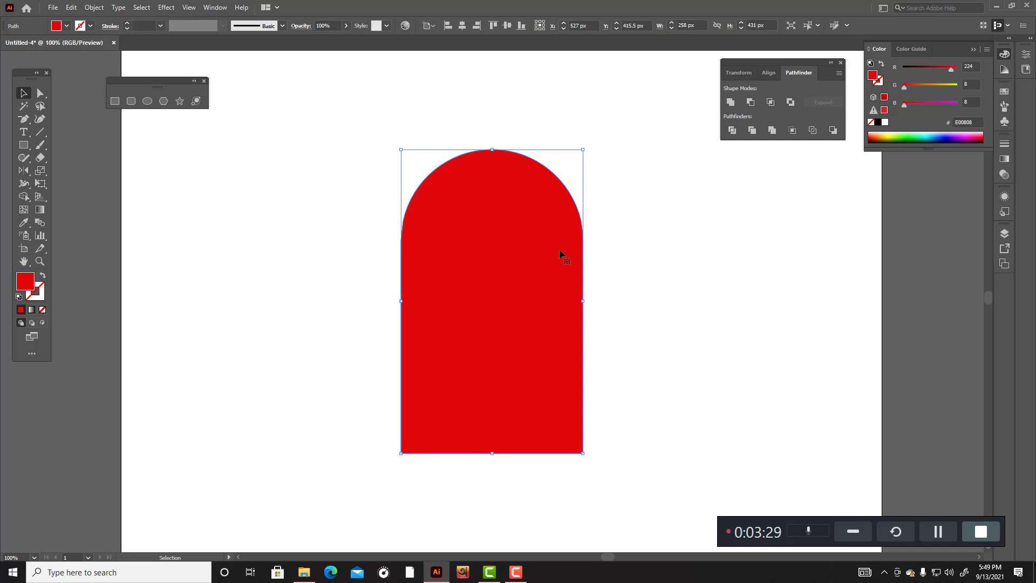
drag(612, 563, 613, 563)
click(24, 171)
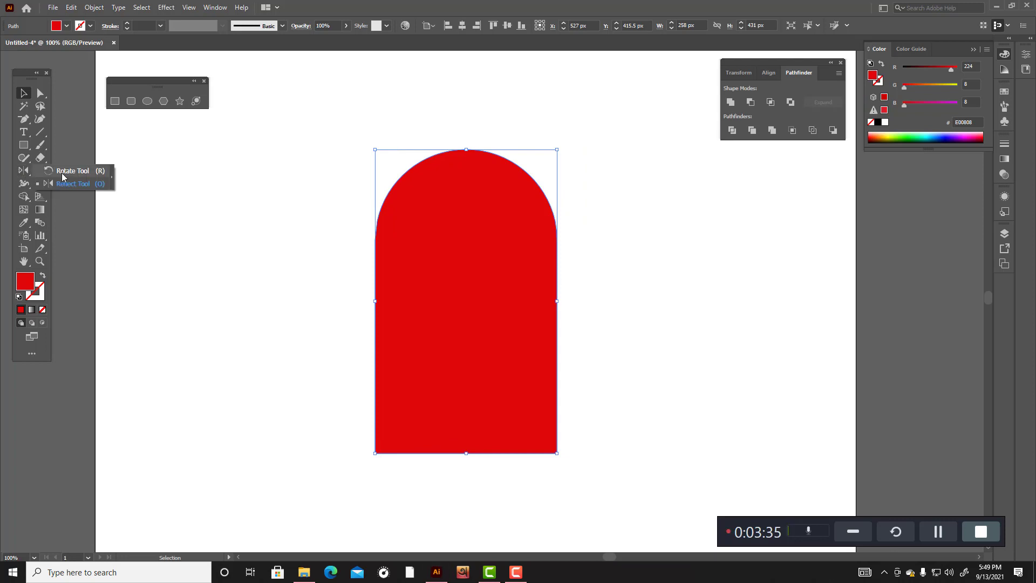
click(61, 173)
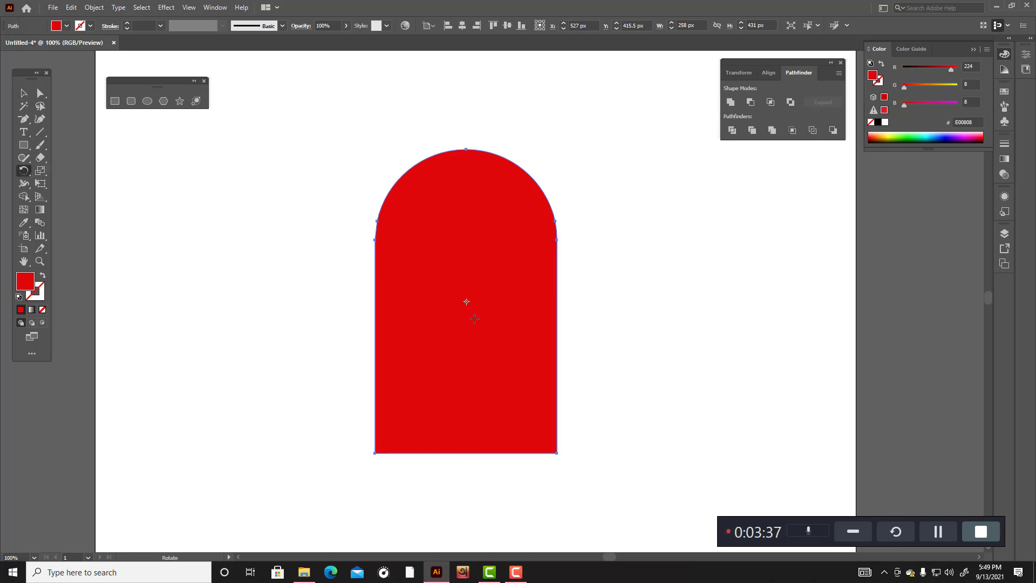
scroll(476, 333, up, 2)
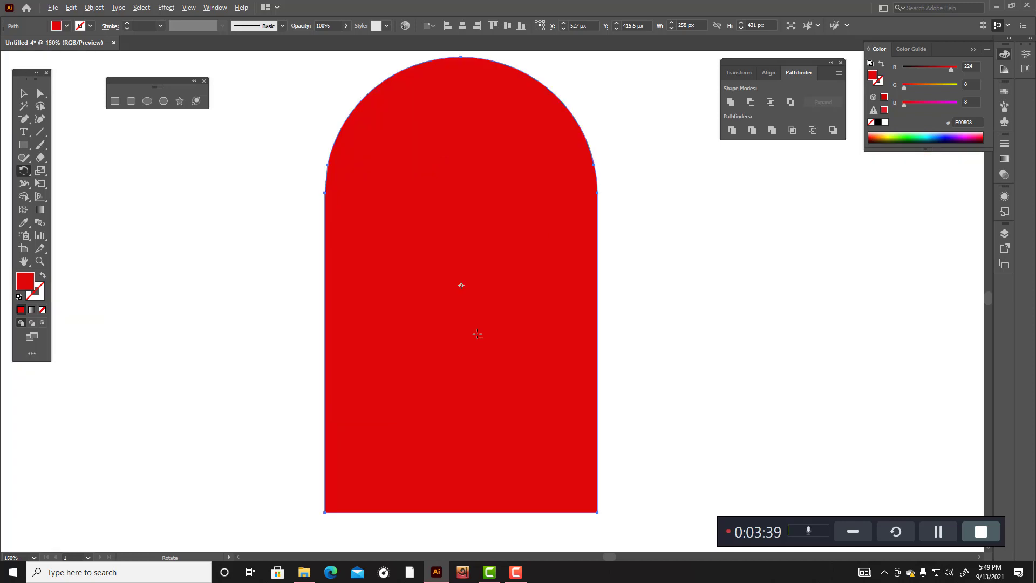
scroll(456, 268, down, 2)
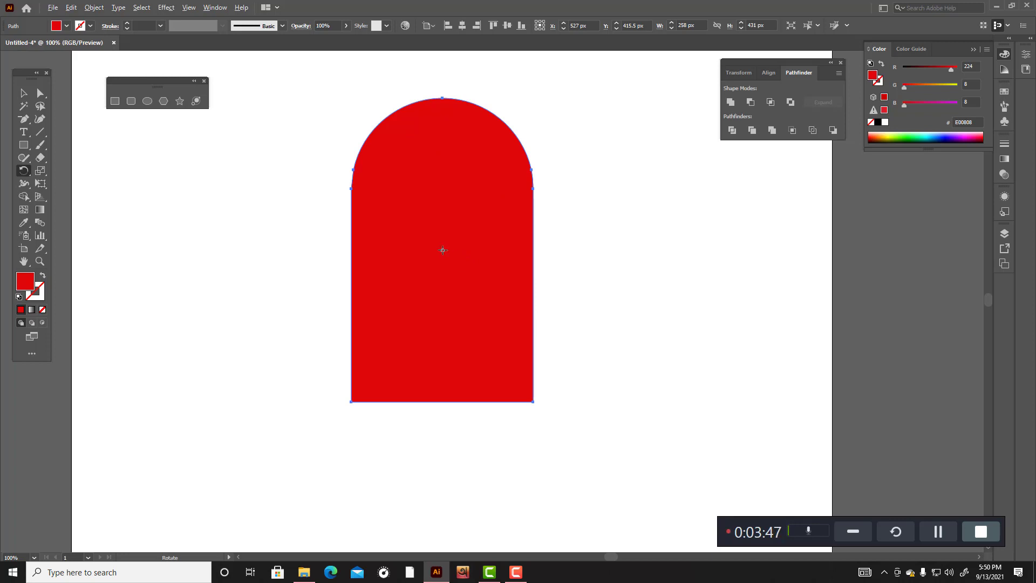
alt+click(443, 250)
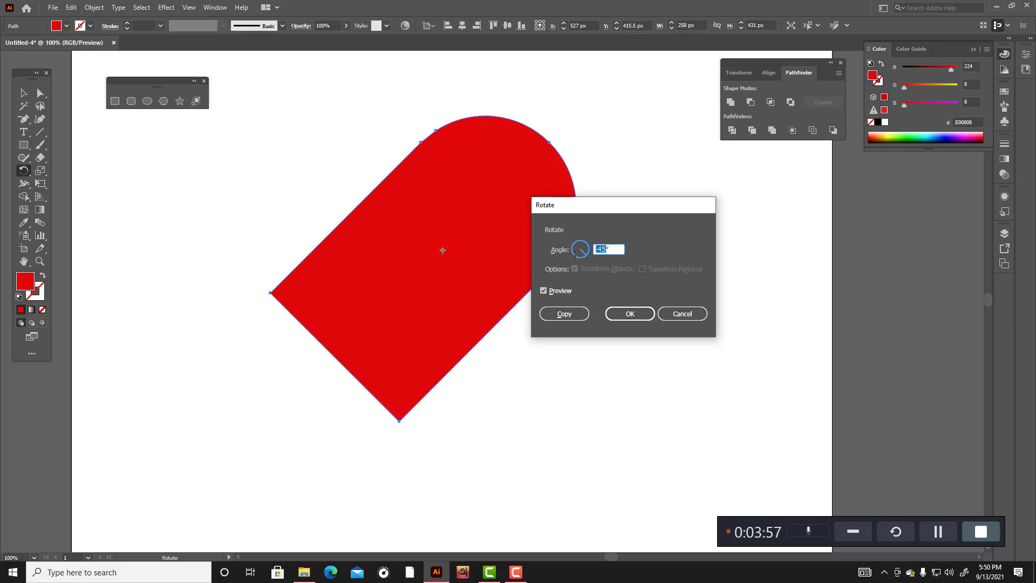
key(BackSpace)
text(-45)
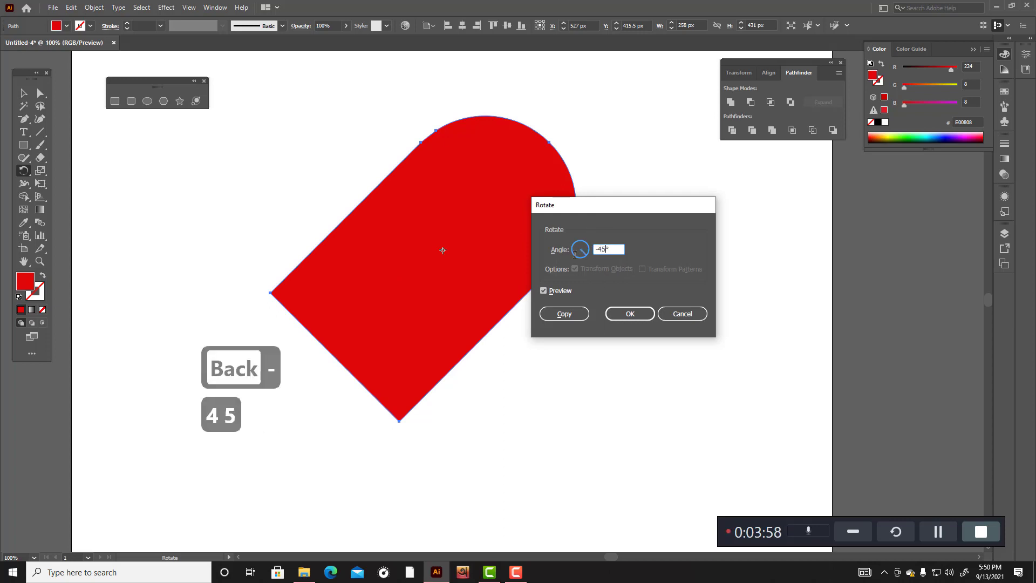
click(630, 313)
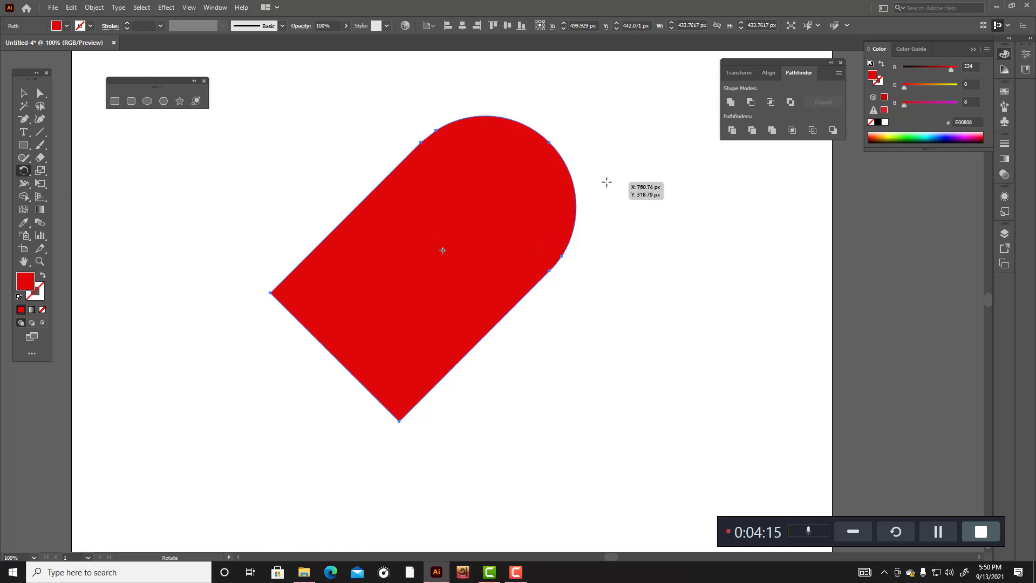
click(23, 93)
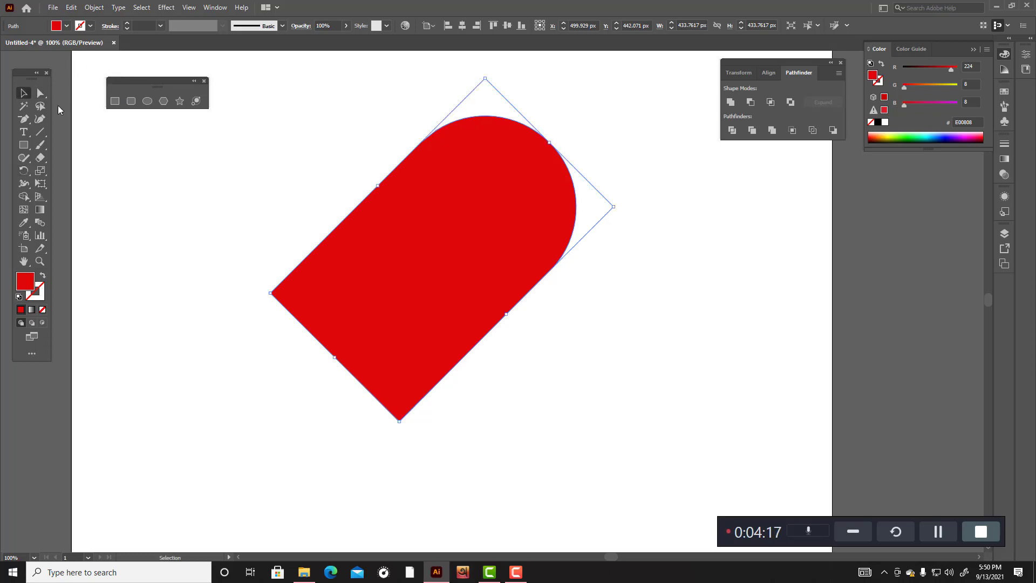
Step: Create a copy of the tilted arch rotated by 90° so the two cross in a heart-like form
click(25, 173)
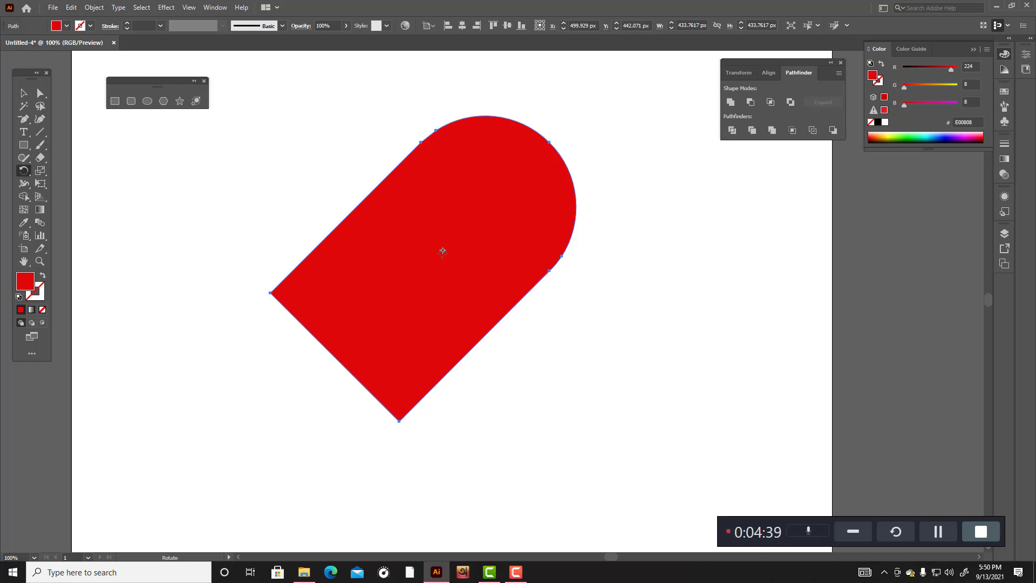
right_click(442, 251)
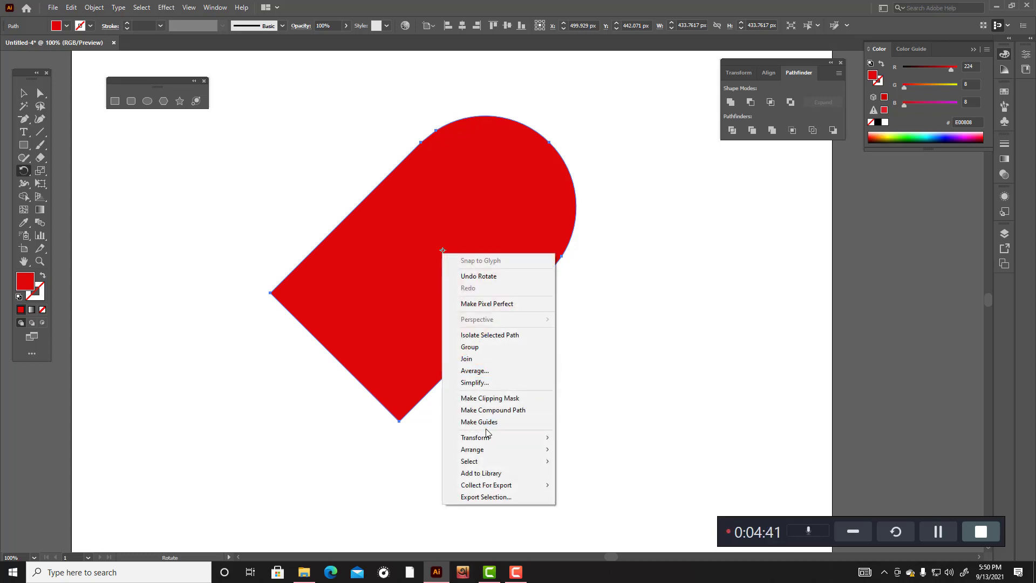
mouse_move(484, 440)
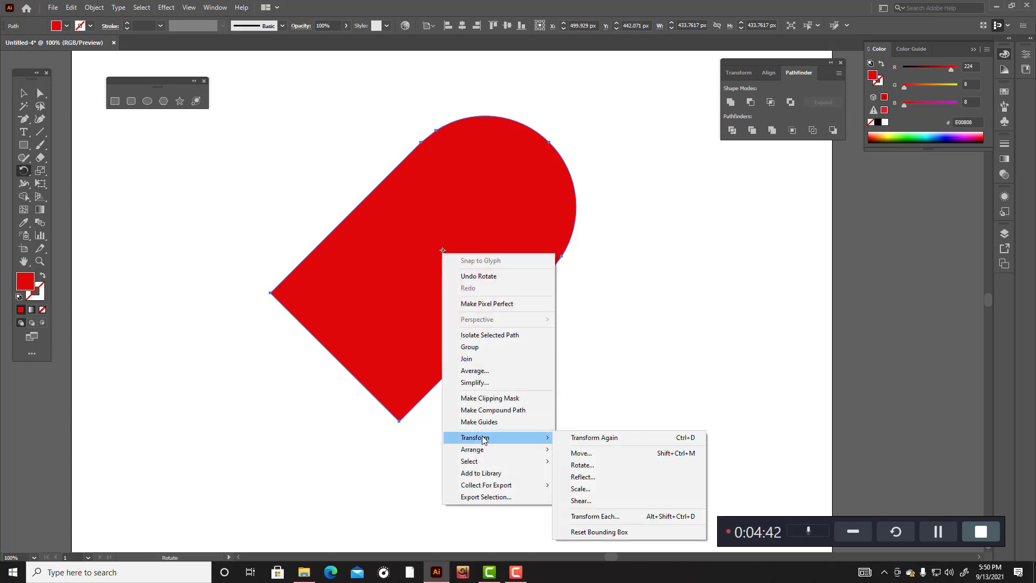
click(589, 465)
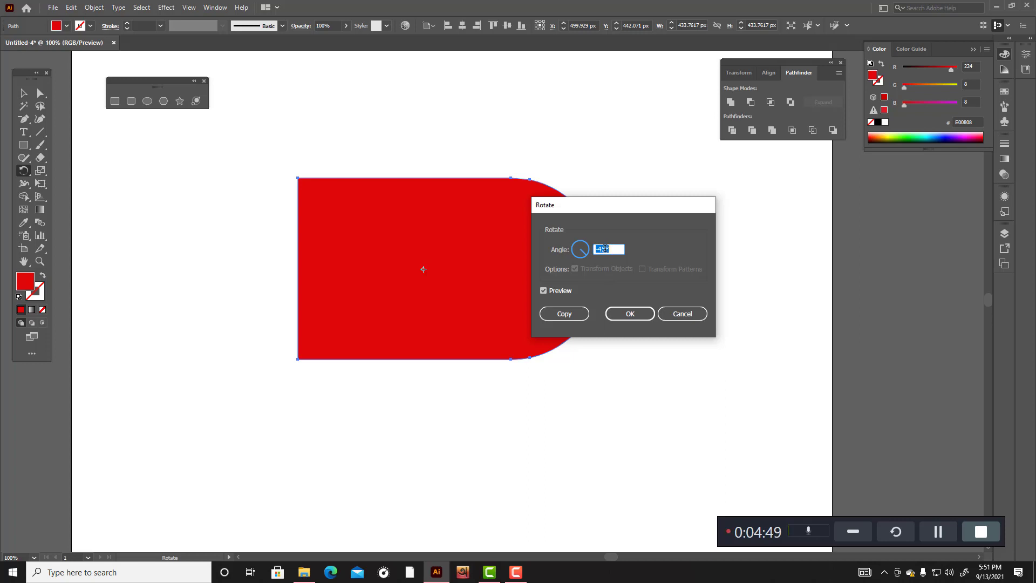
key(BackSpace)
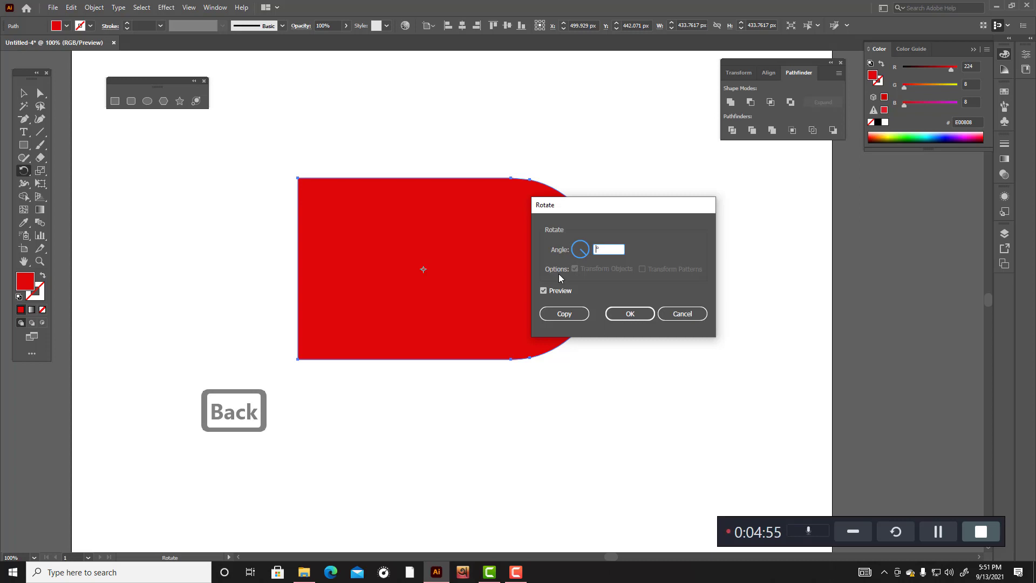
text(9)
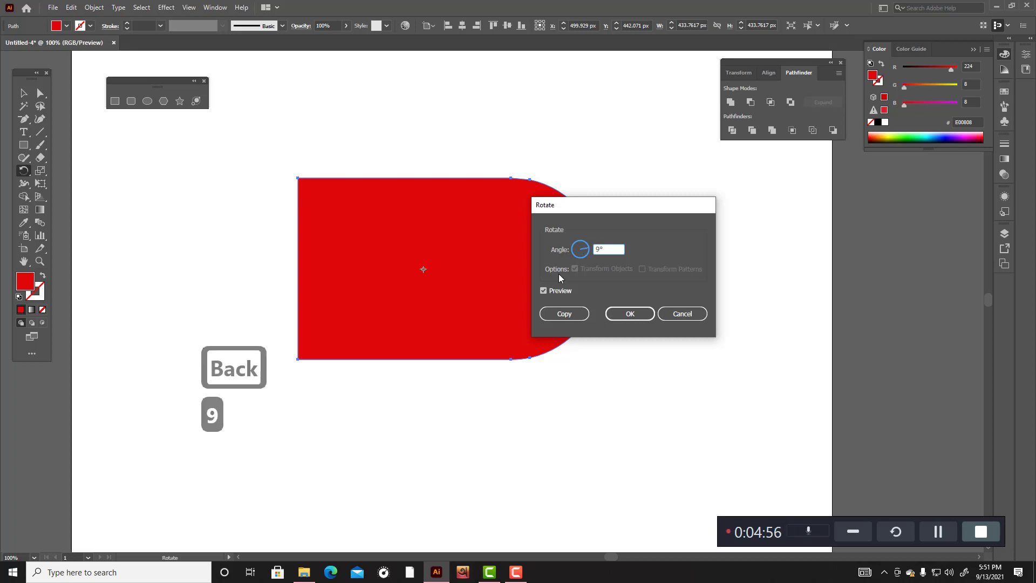
text(0)
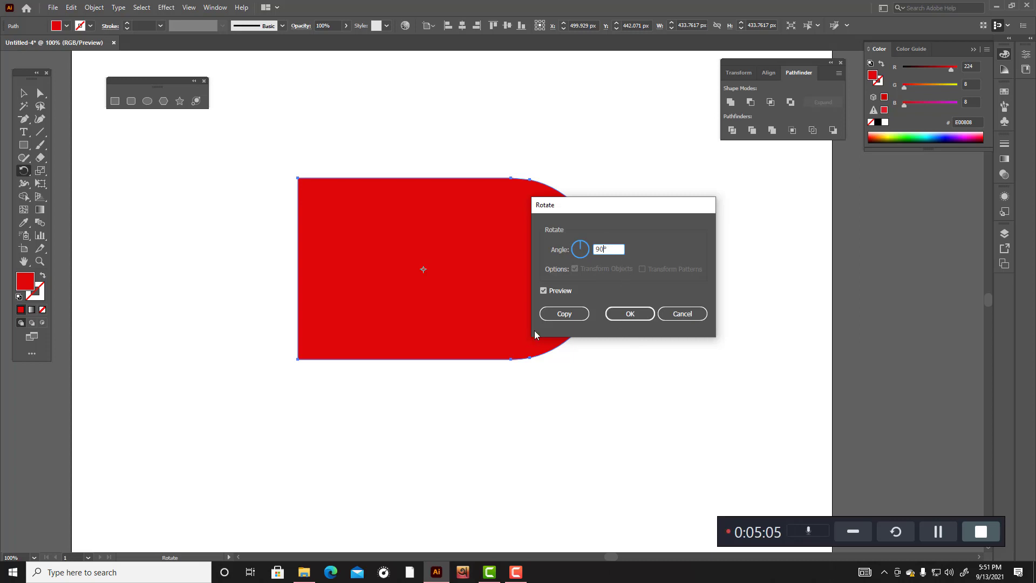
click(565, 315)
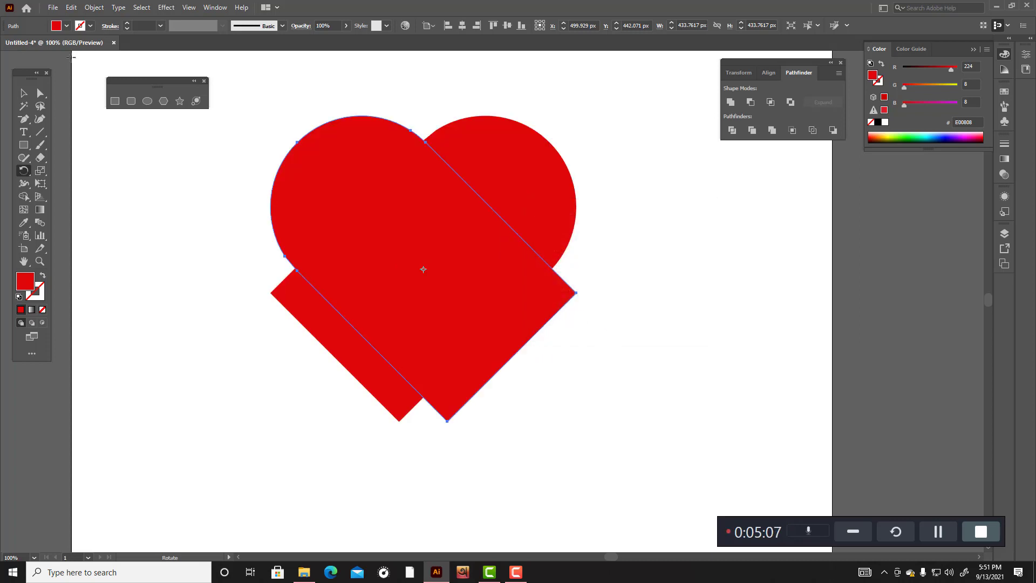
Step: Divide the two overlapping arches with Pathfinder and ungroup the resulting pieces
key(v)
click(293, 122)
scroll(281, 143, up, 2)
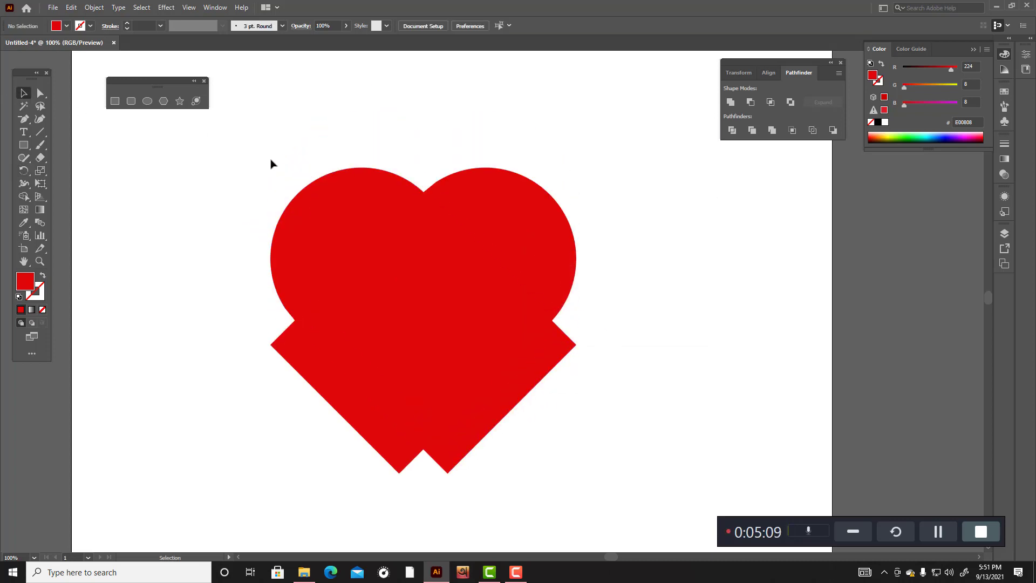
drag(270, 161, 566, 435)
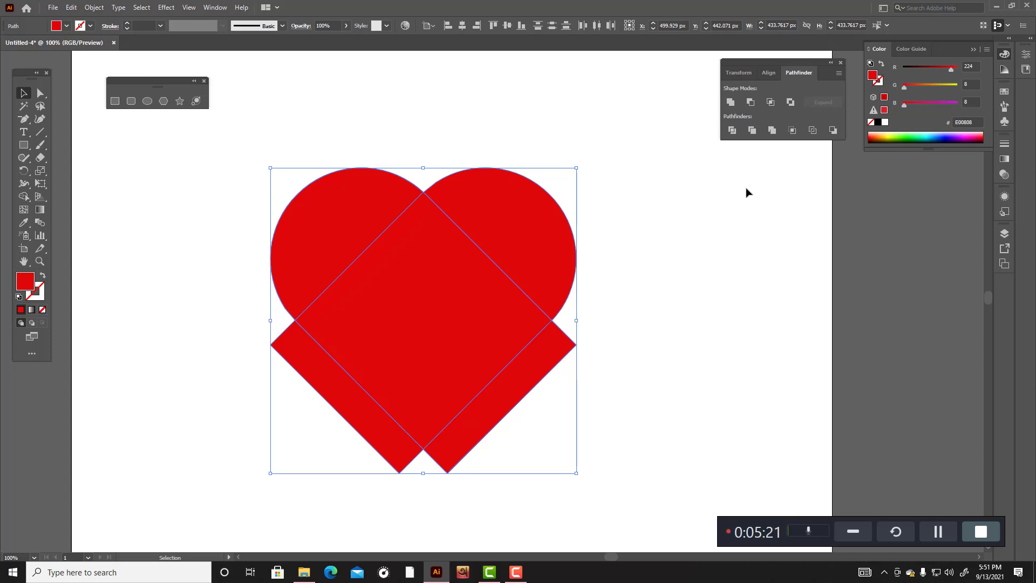
scroll(751, 191, down, 2)
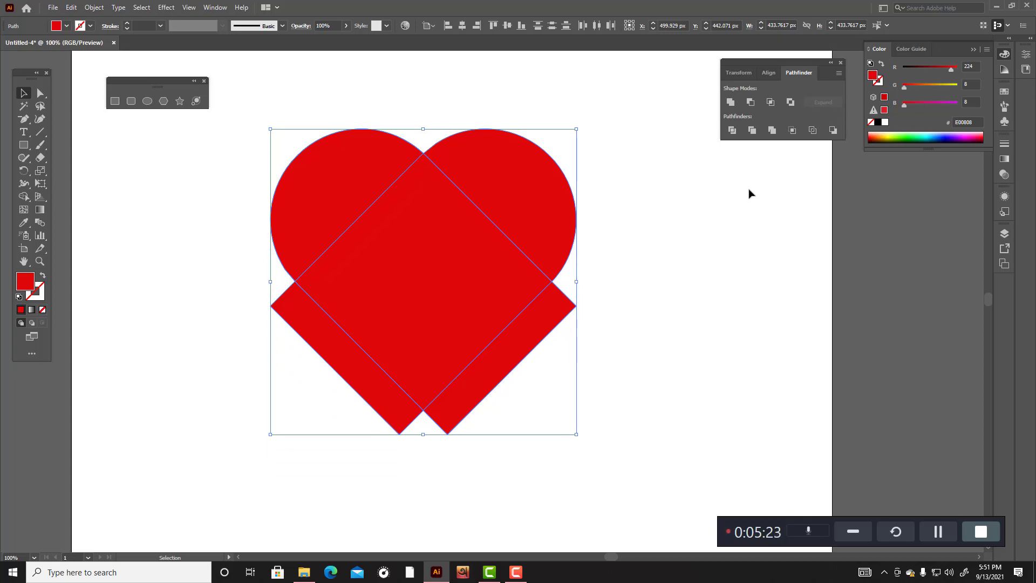
click(733, 131)
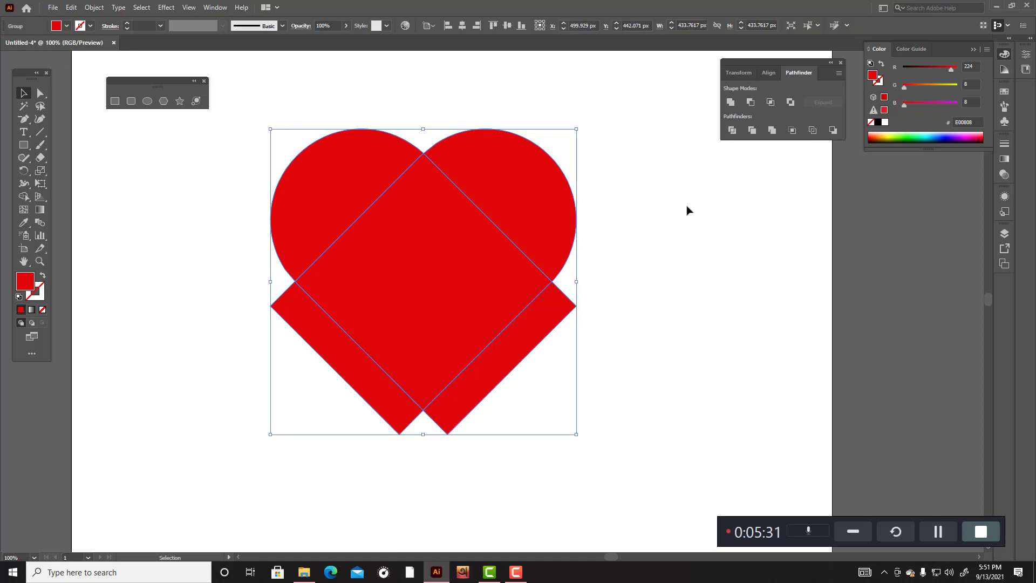
right_click(559, 238)
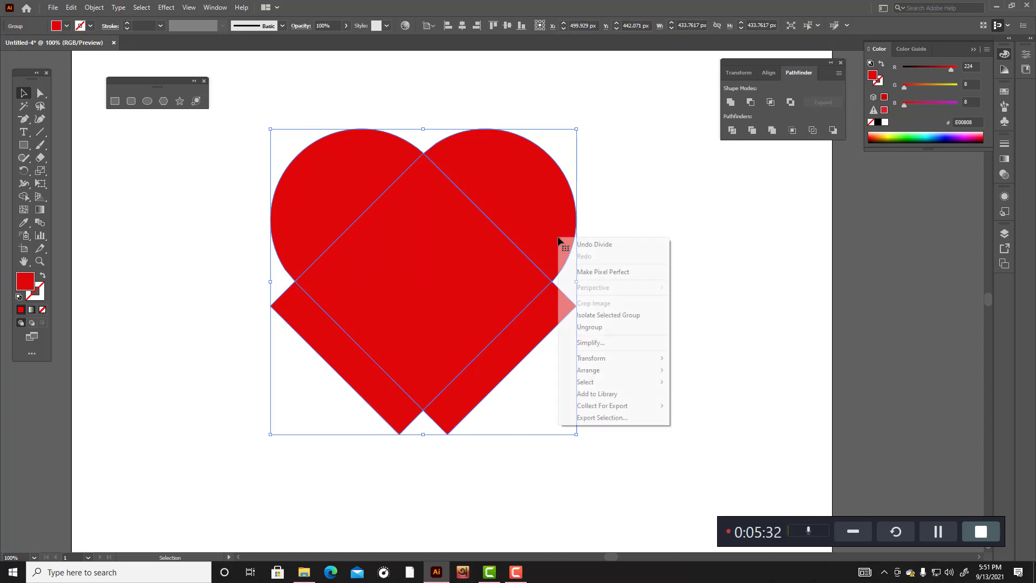
click(605, 329)
Step: Delete the two protruding strips along the lower sides of the heart
click(555, 331)
click(428, 363)
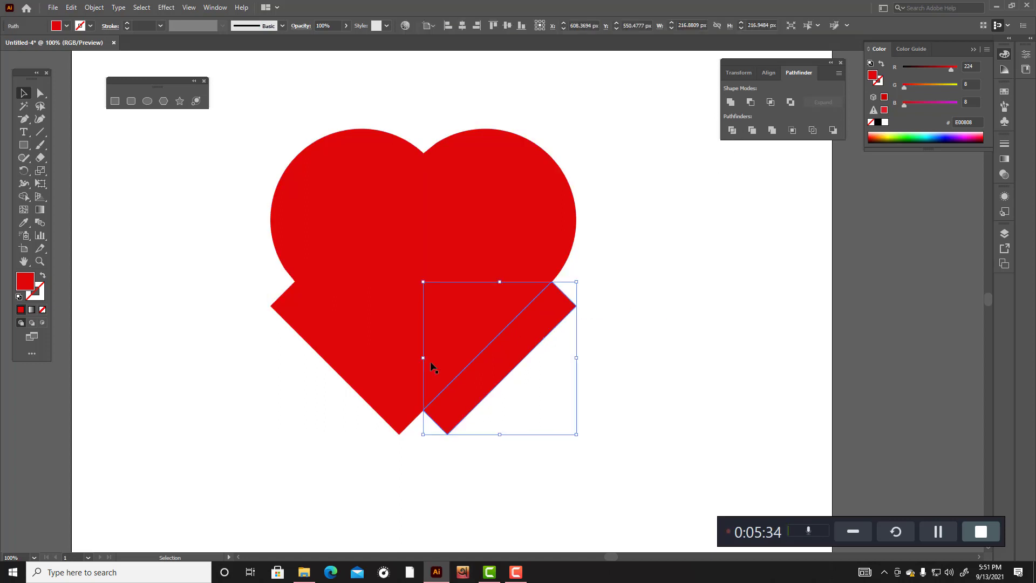
shift+click(340, 370)
key(Delete)
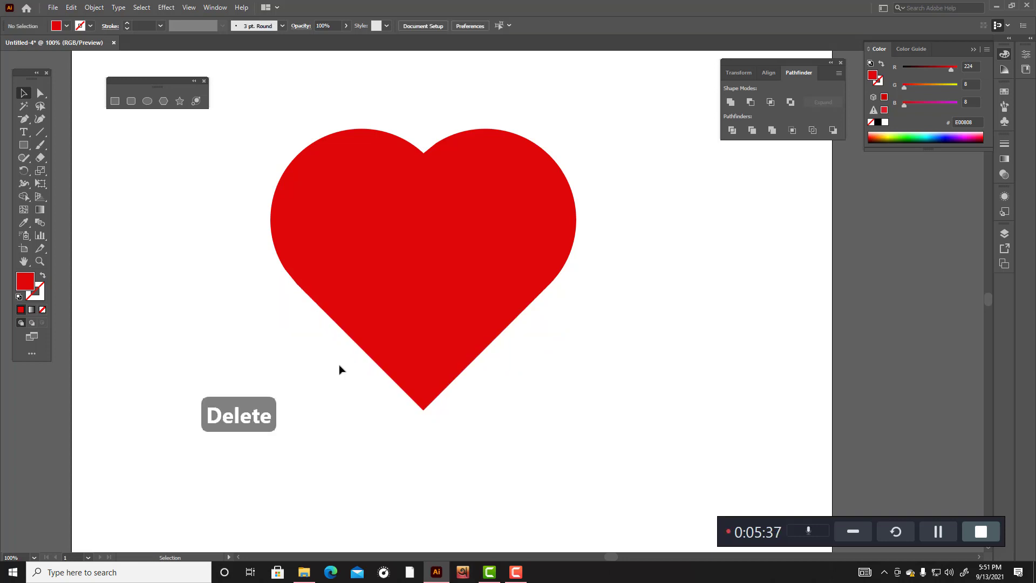
Step: Unite the remaining heart pieces into a single shape with Pathfinder and deselect it
scroll(290, 173, up, 2)
drag(276, 172, 637, 479)
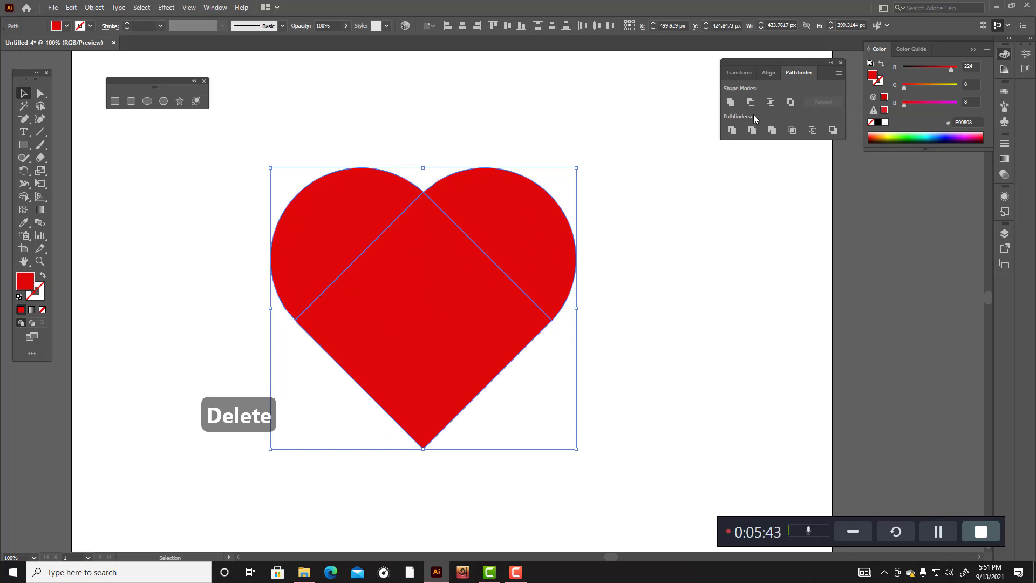
click(731, 102)
click(637, 313)
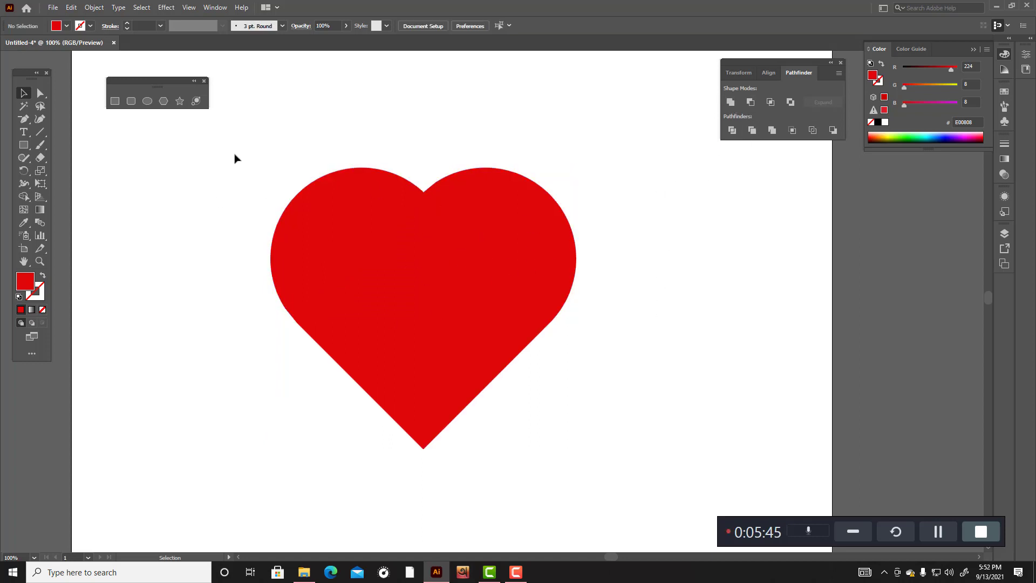
Step: Scale the heart down around its centre to about 28 by 26 px and keep it selected
drag(234, 158, 593, 397)
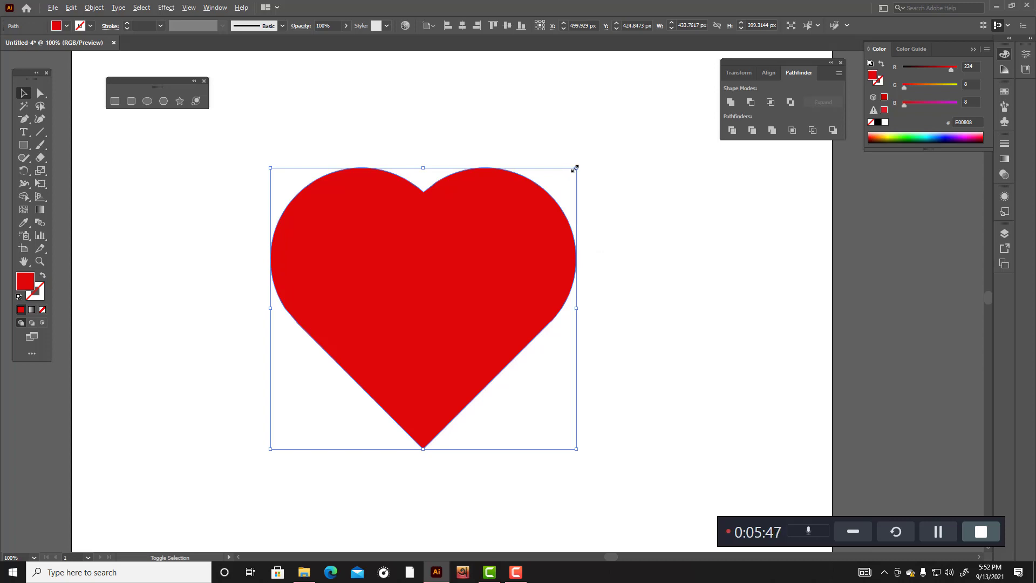
drag(574, 167, 470, 298)
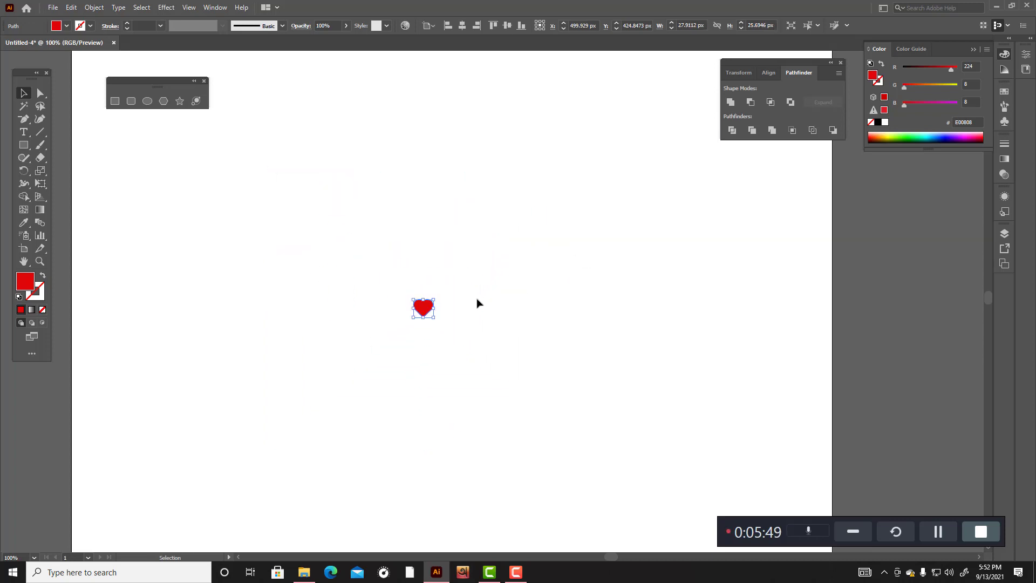
scroll(477, 299, down, 4)
scroll(476, 300, up, 3)
click(477, 299)
drag(363, 264, 710, 416)
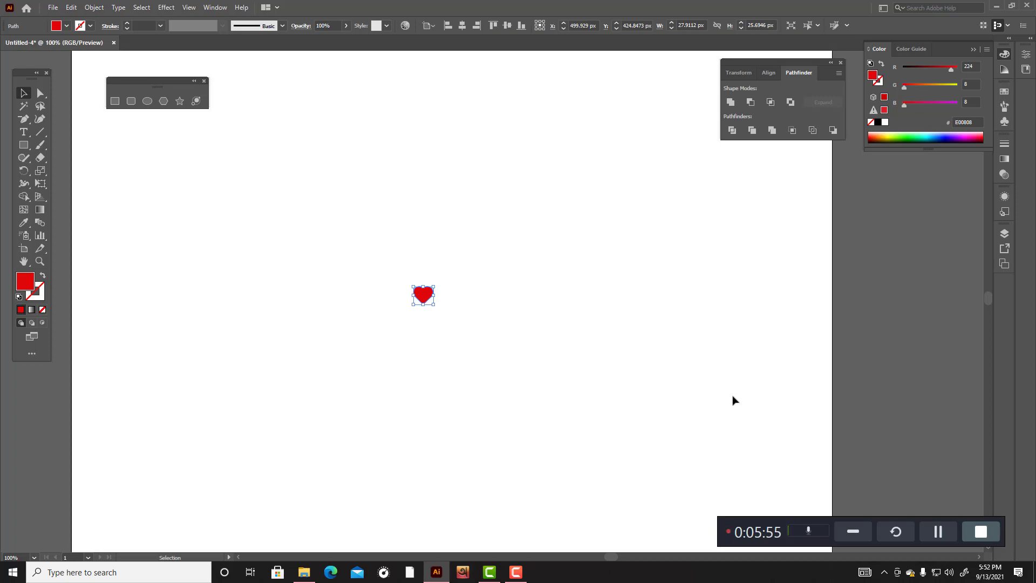
Step: Start a new Pattern Brush from the selected small heart
key(F5)
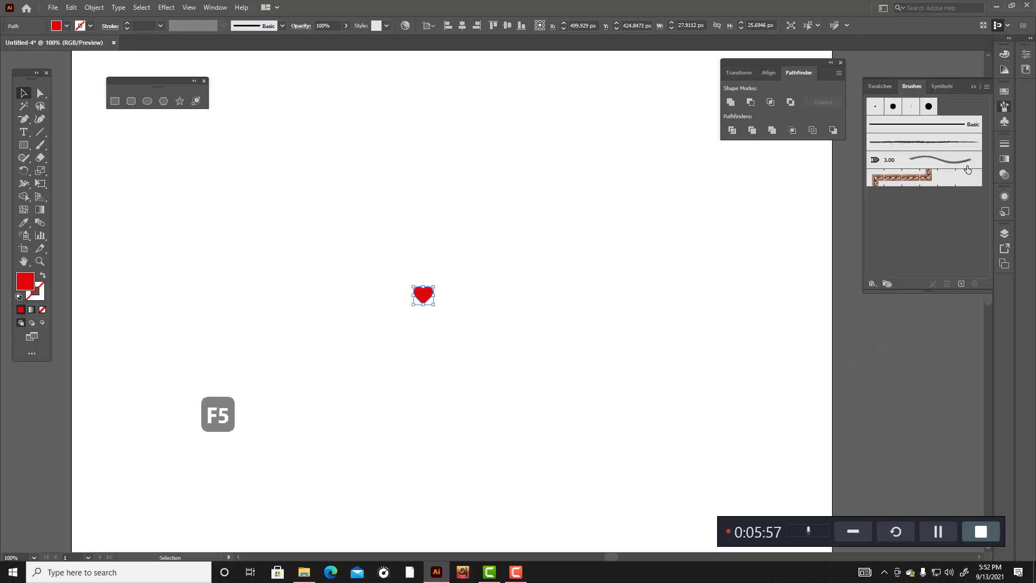
click(961, 284)
click(477, 339)
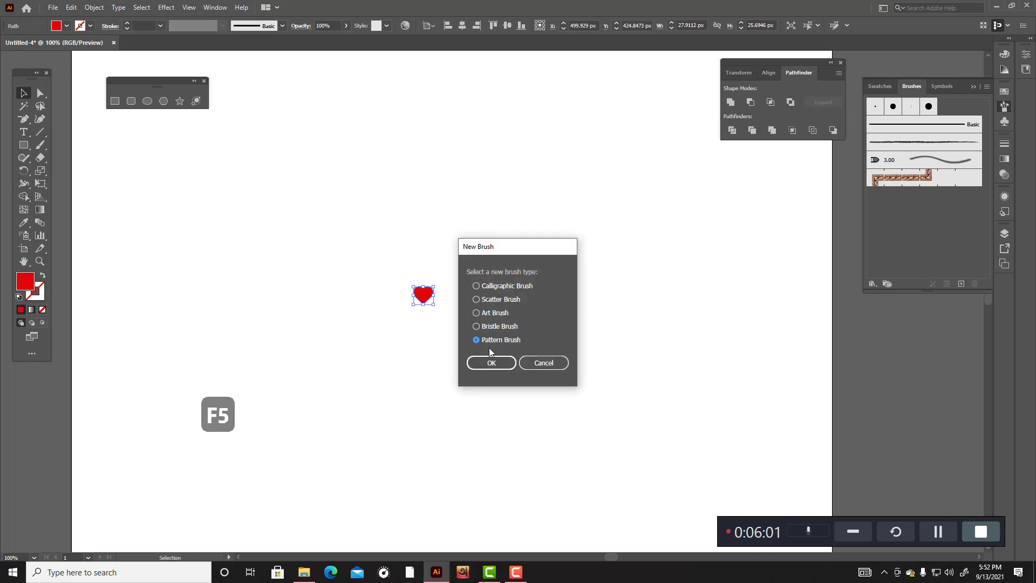
click(498, 364)
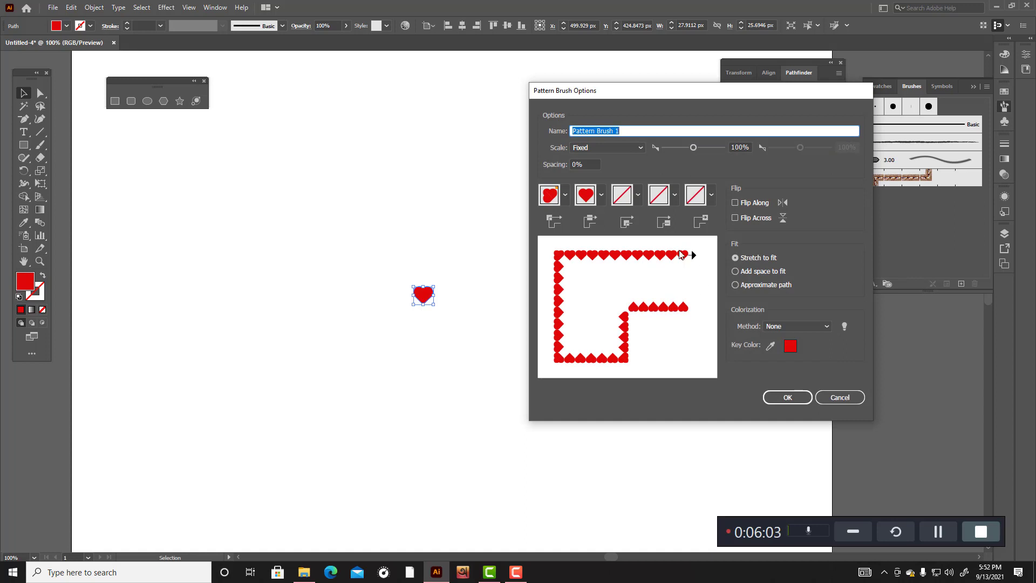
Step: Give the pattern brush the Auto-Centered outer corner tile and make its tiles fit with Add space to fit
click(567, 195)
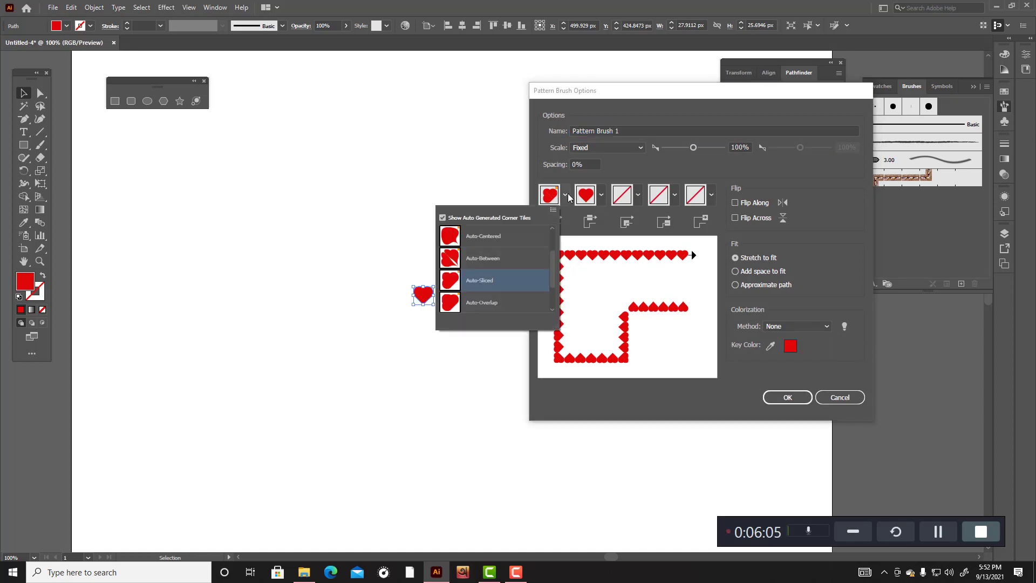
click(489, 237)
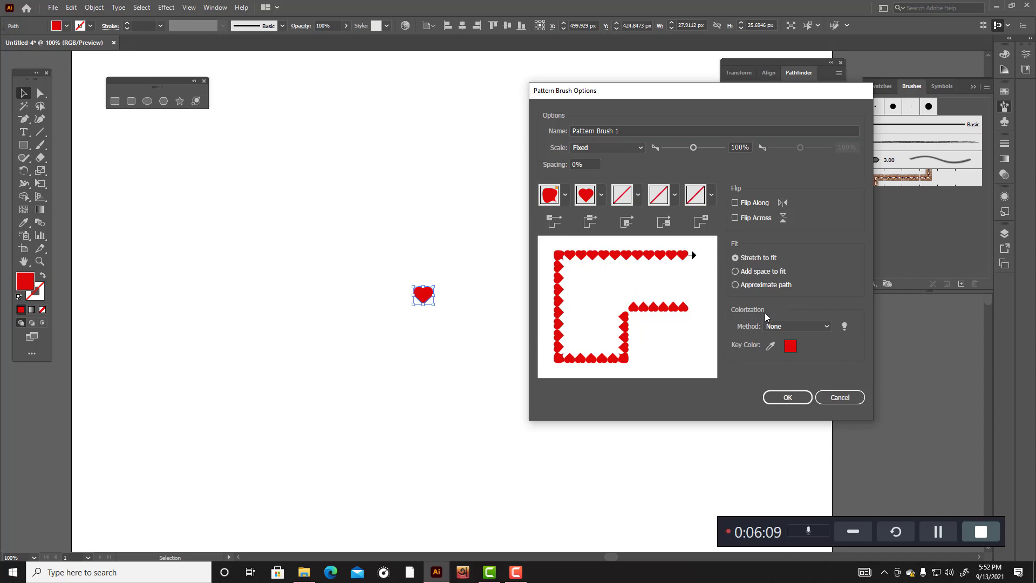
click(734, 274)
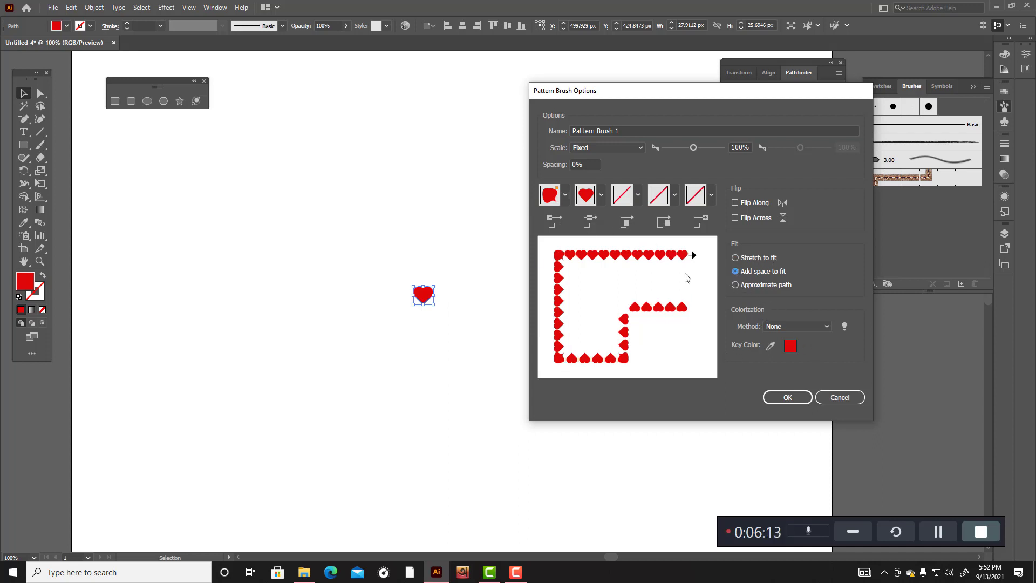
Step: Set the tile spacing of the heart pattern brush to 20%
click(577, 163)
scroll(577, 164, up, 9)
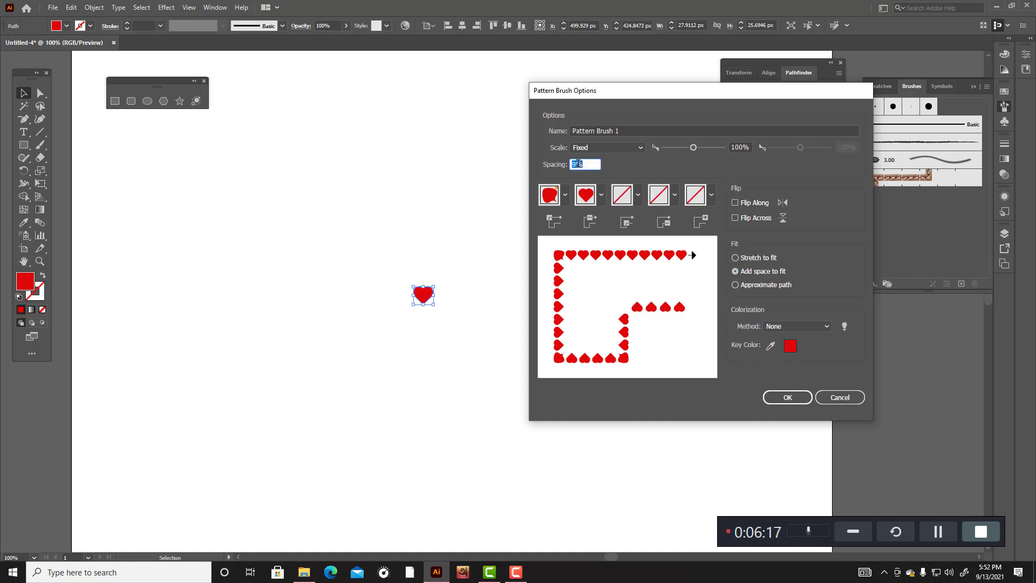
scroll(577, 164, up, 1)
scroll(578, 163, up, 10)
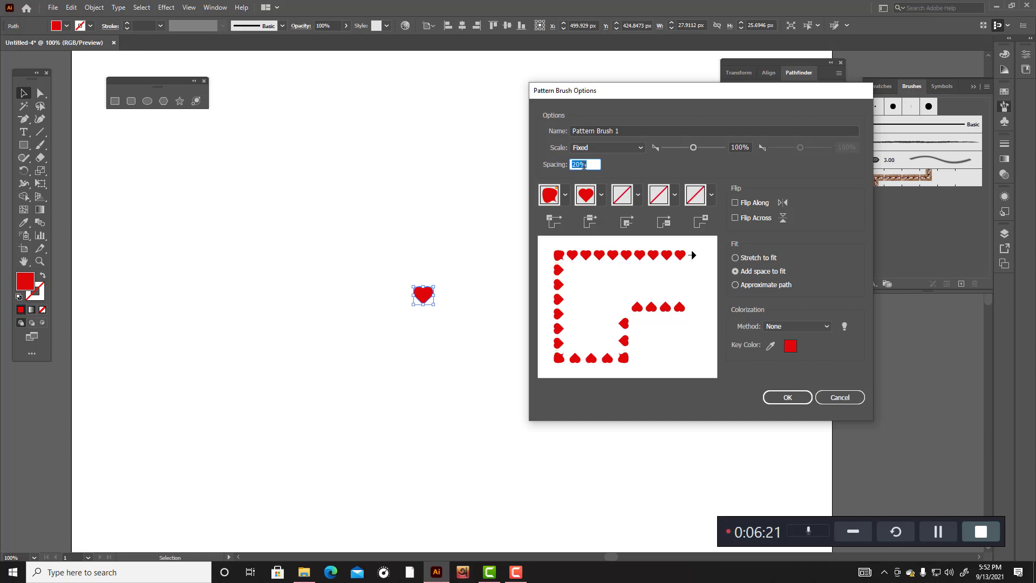
Step: Set the pattern brush's colorization method to Tints
click(828, 326)
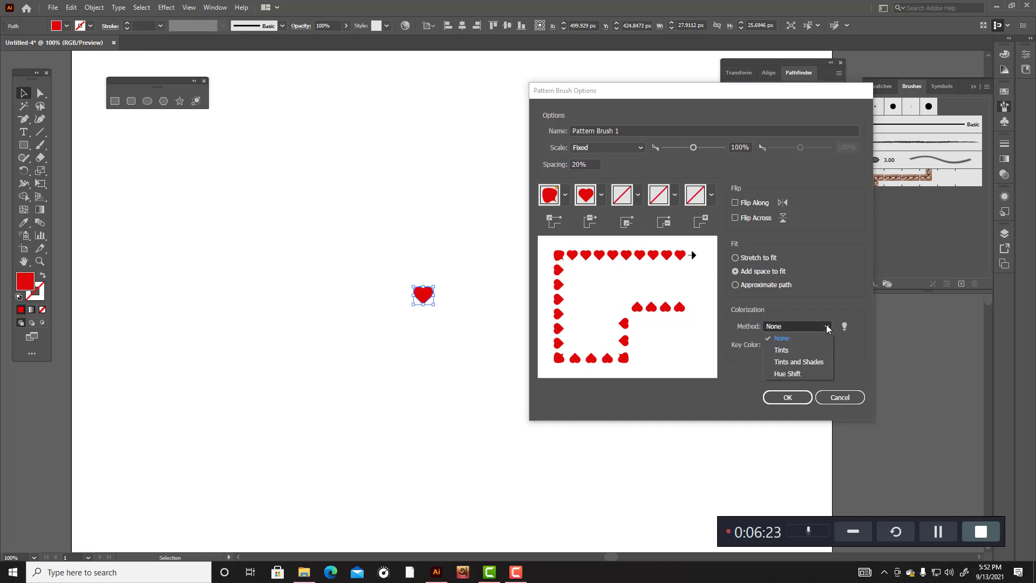
click(788, 352)
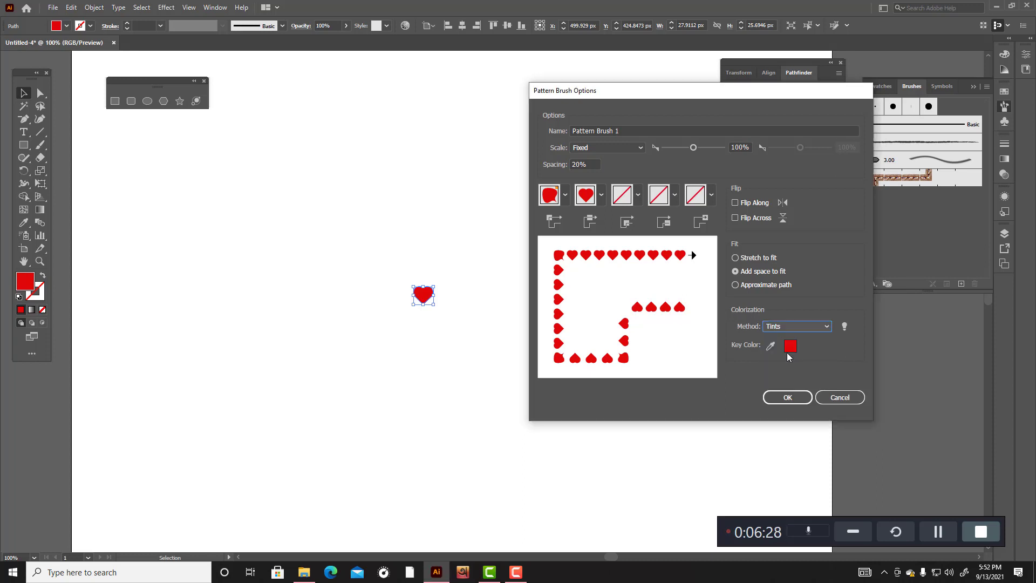
click(827, 327)
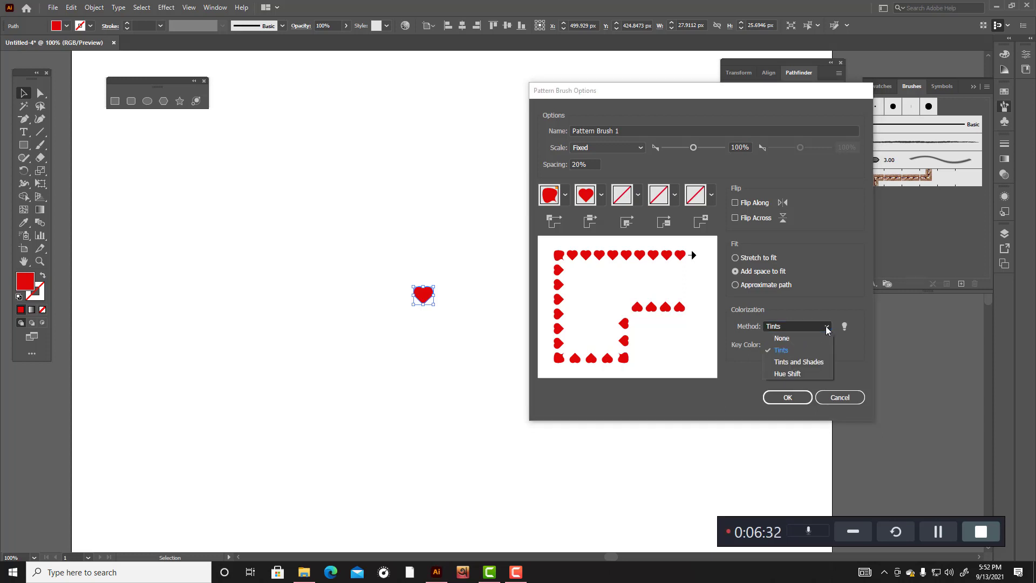
click(791, 352)
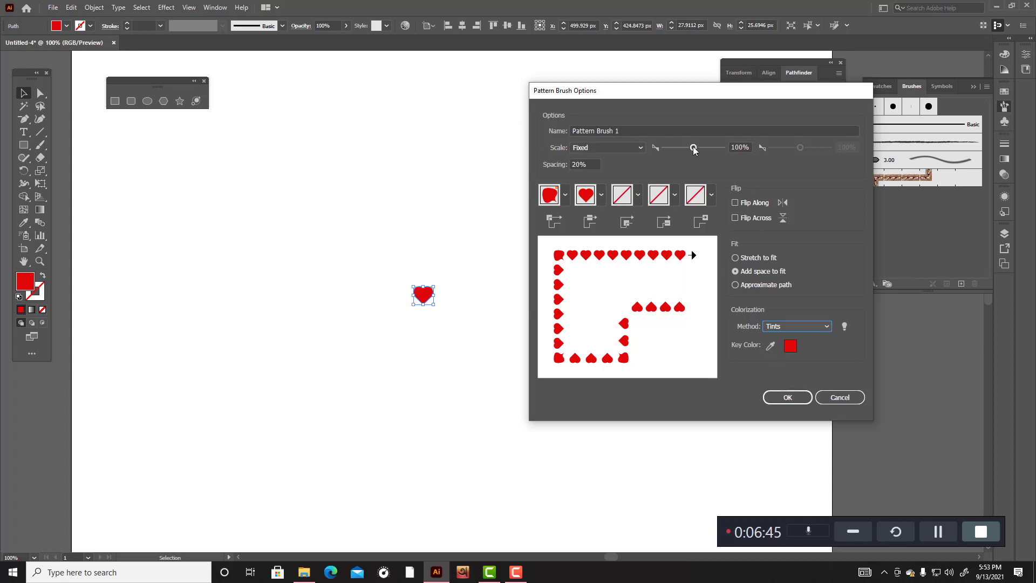
Step: Reduce the pattern brush's minimum scale to 87% and make the scale vary by Pressure
mouse_move(694, 150)
mouse_down()
mouse_move(704, 151)
mouse_move(688, 148)
mouse_up()
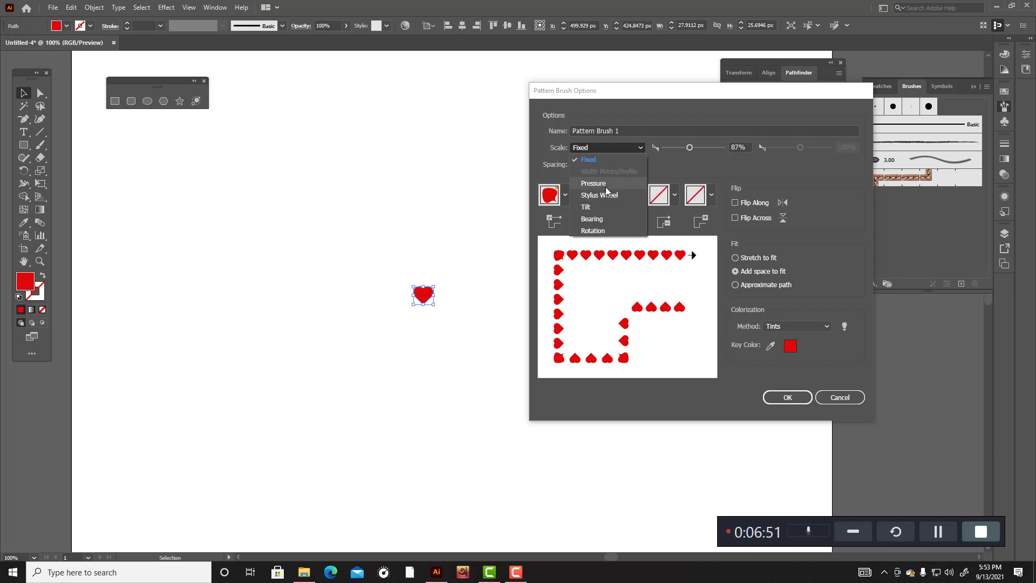
click(605, 184)
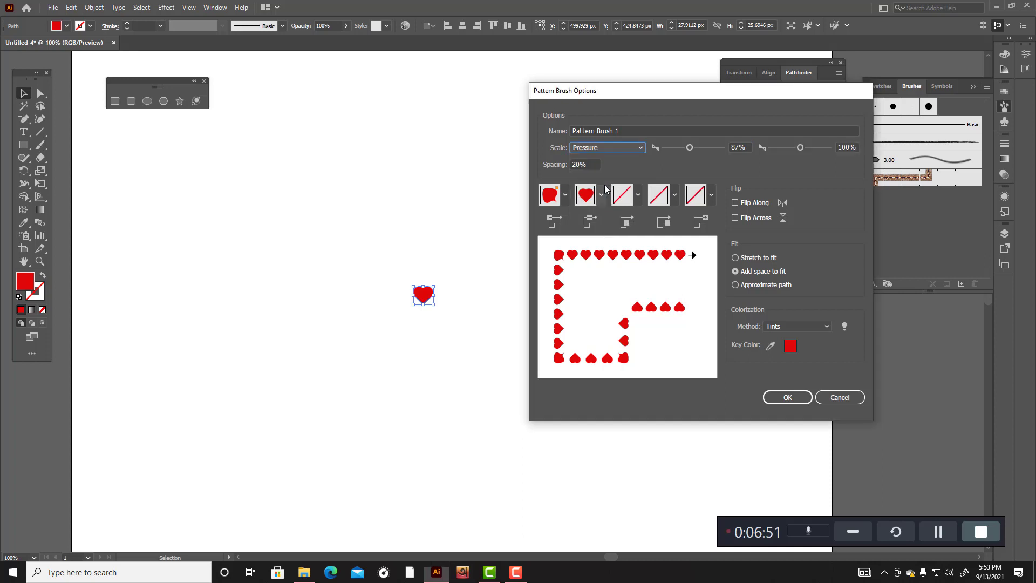
click(643, 149)
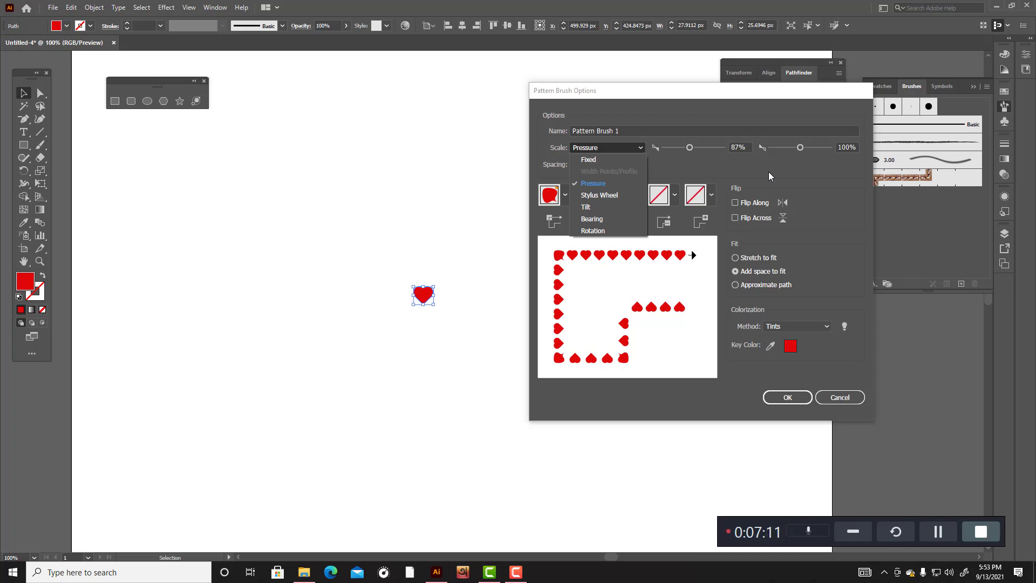
click(752, 165)
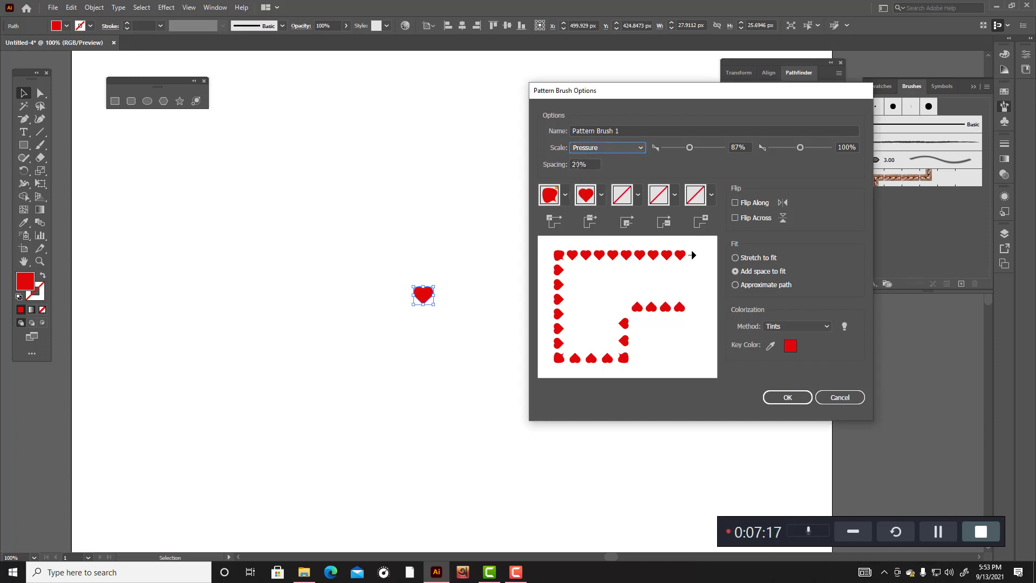
Step: Set the pattern brush's tile spacing to 50% and create the brush
drag(576, 164, 498, 172)
key(BackSpace)
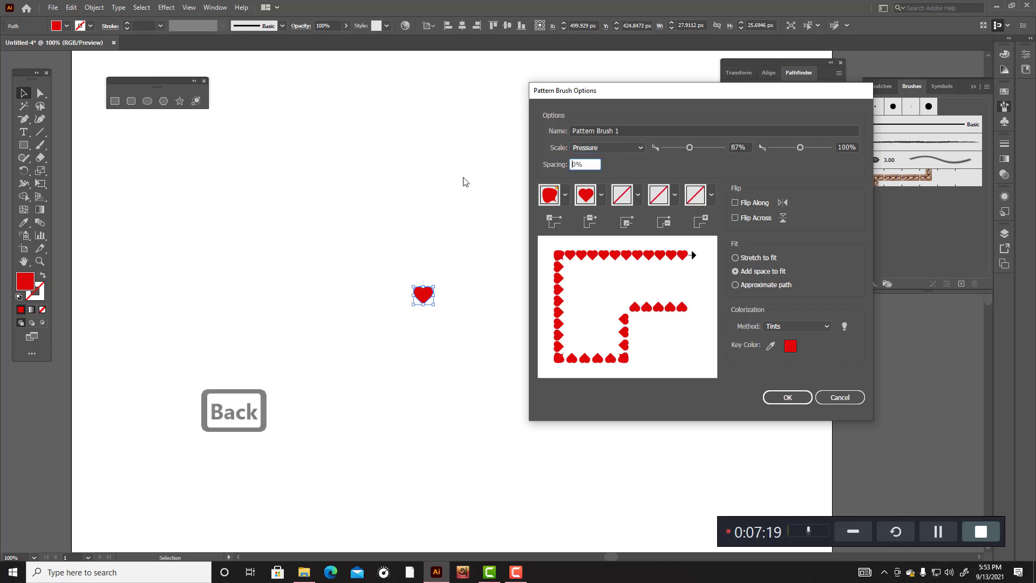
text(50)
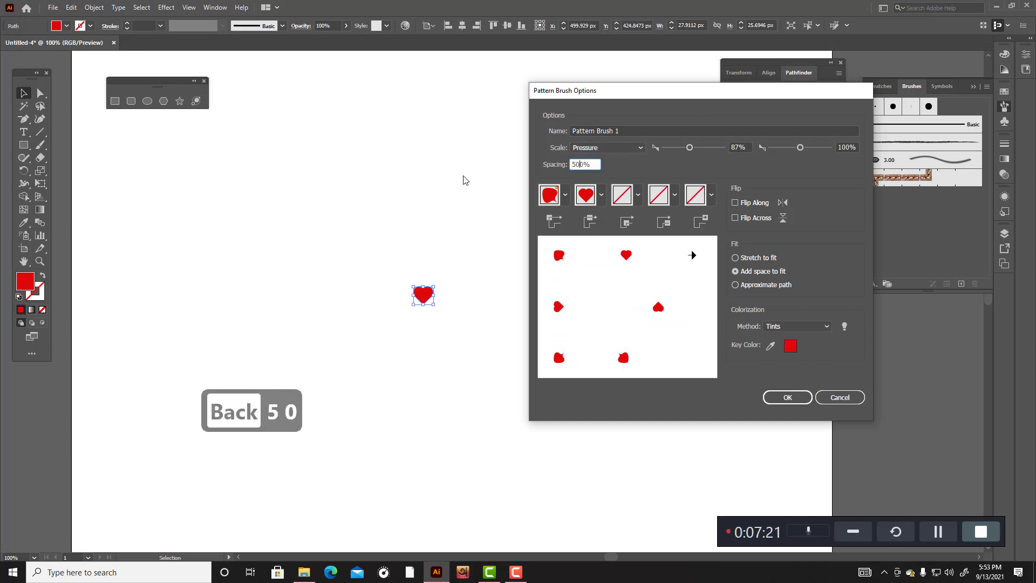
key(BackSpace)
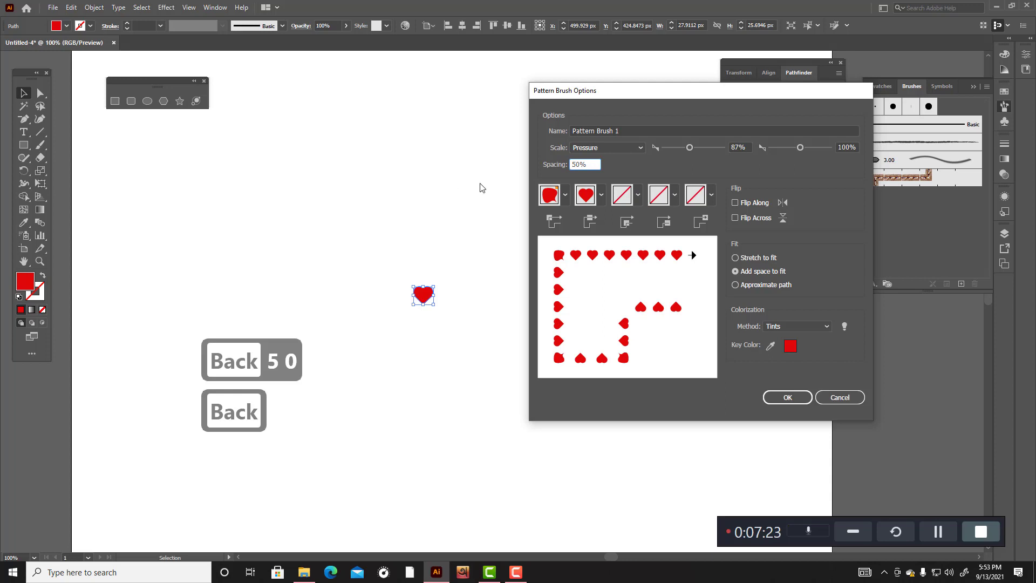
click(785, 399)
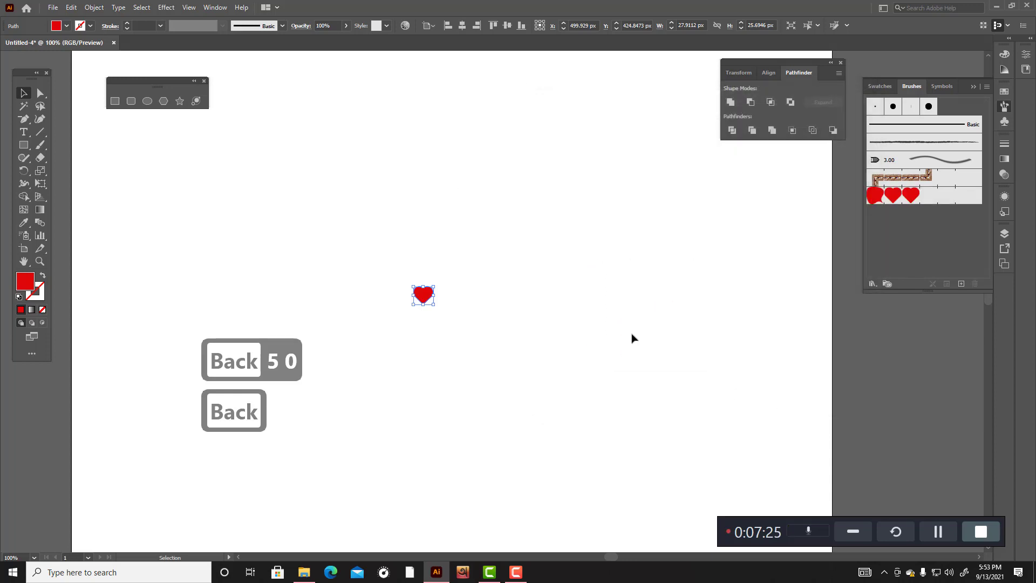
Step: Choose the new heart pattern brush and paint a wide arch with the Paintbrush above the small heart
click(41, 149)
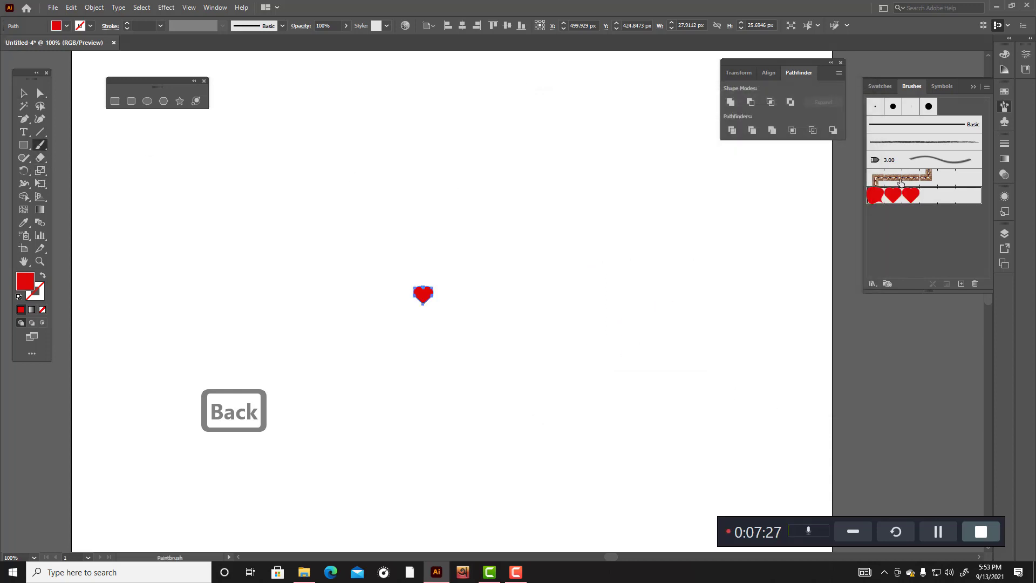
click(893, 195)
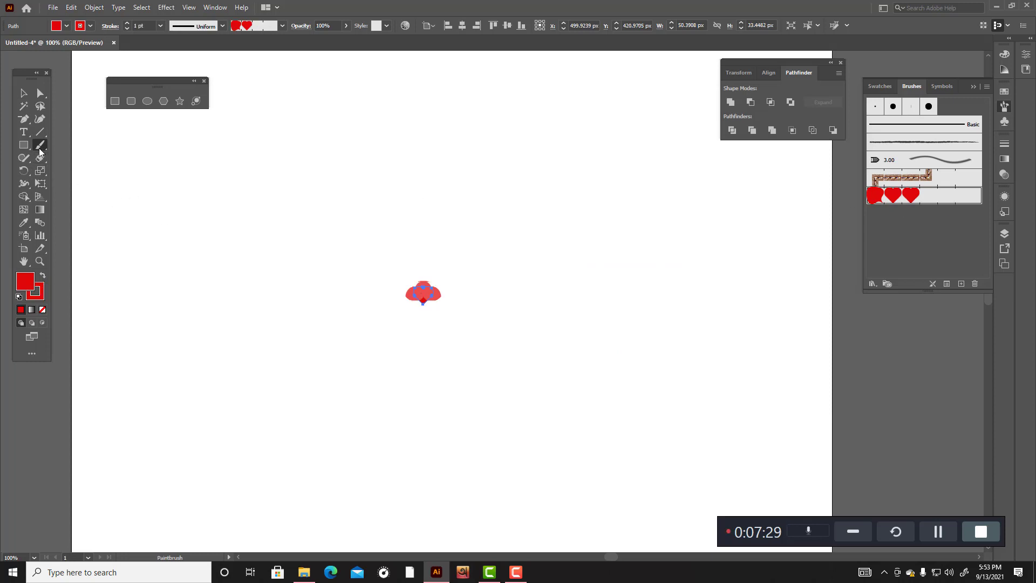
mouse_move(284, 258)
mouse_down()
mouse_move(359, 182)
mouse_move(537, 299)
mouse_up()
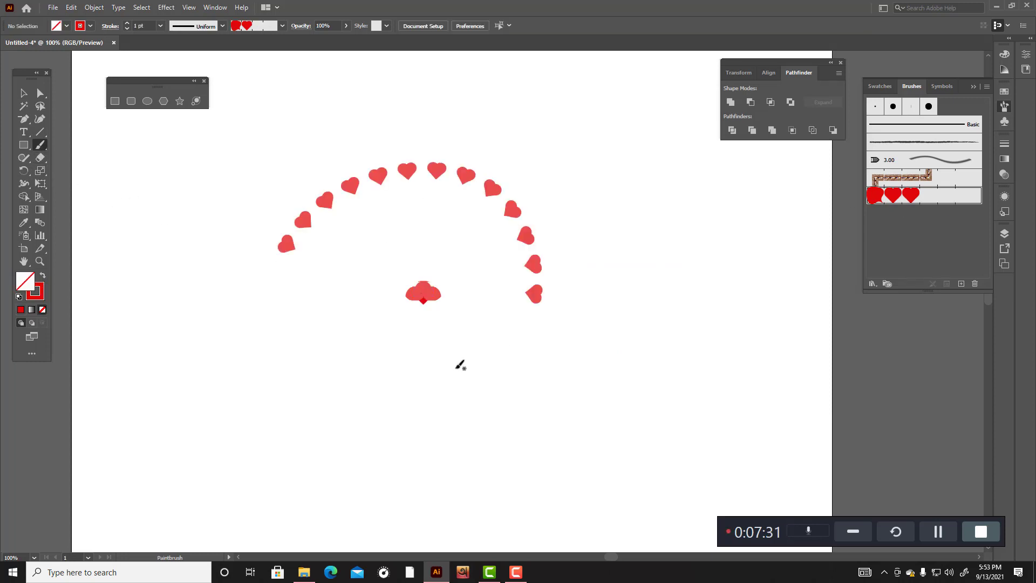
Step: Delete the painted heart arch together with the original small heart
click(24, 93)
click(349, 186)
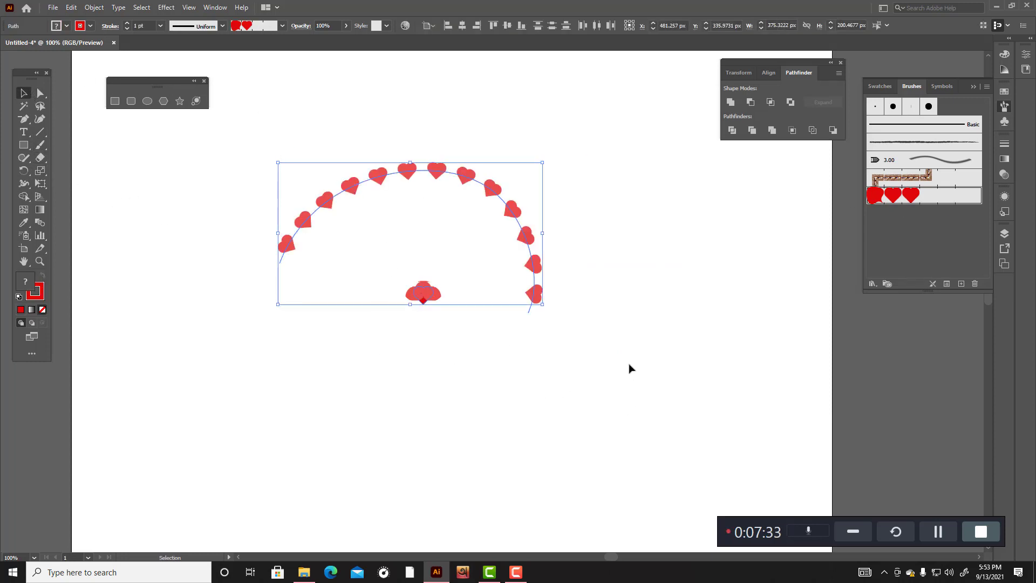
key(Delete)
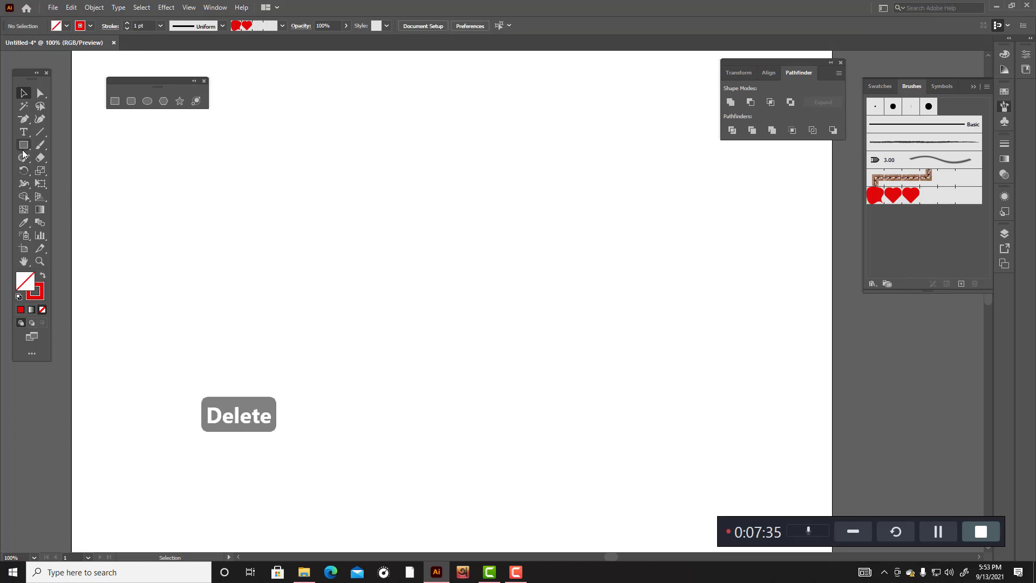
Step: Paint another shallow arch of hearts across the artboard as a test and delete it
click(40, 144)
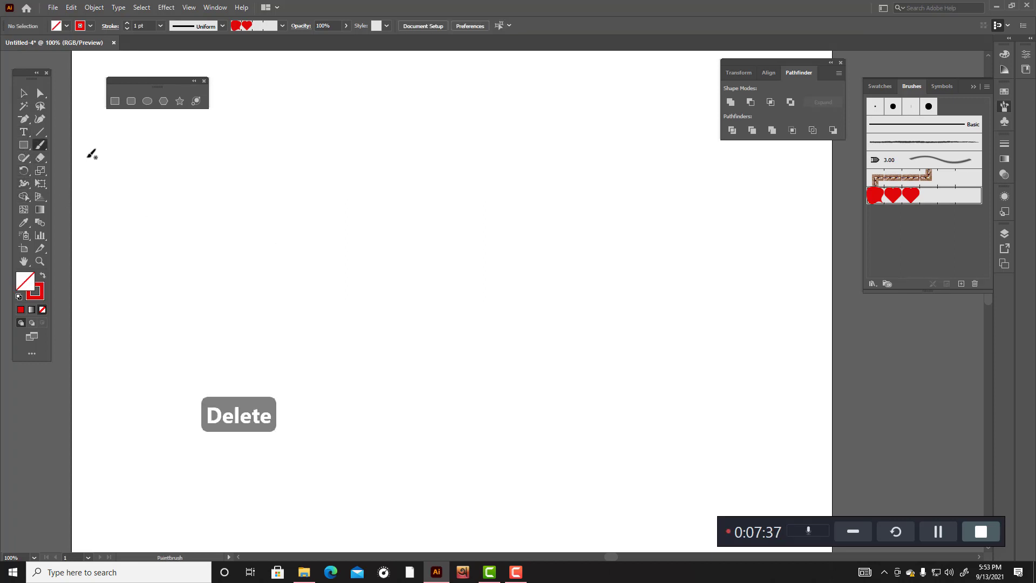
mouse_move(238, 237)
mouse_down()
mouse_move(379, 192)
mouse_move(514, 262)
mouse_up()
click(23, 92)
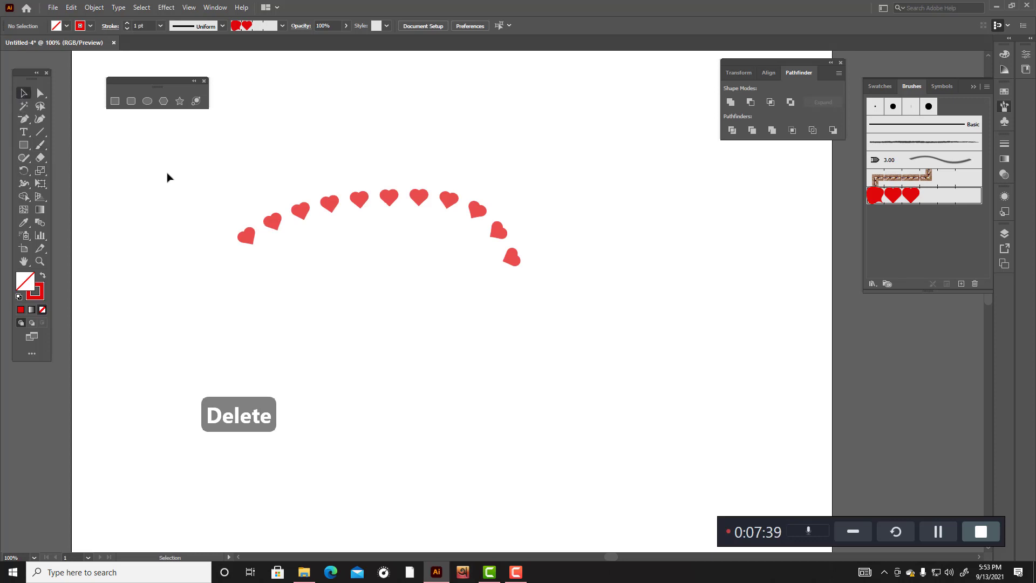
click(247, 235)
drag(236, 184, 537, 360)
key(Delete)
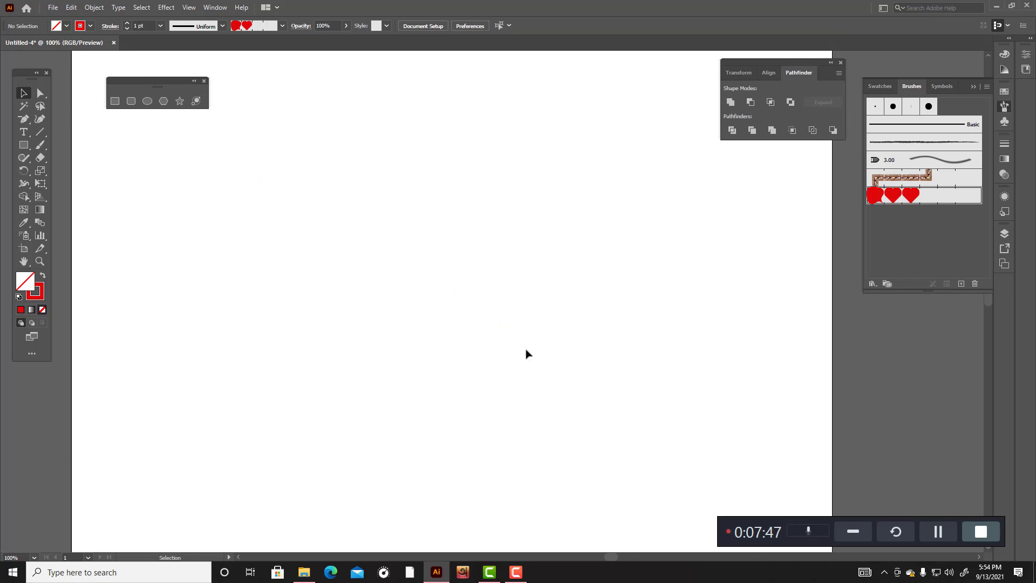
Step: Draw a rectangle about 323 by 102 px with a red fill and no stroke on the upper part of the artboard
right_click(24, 145)
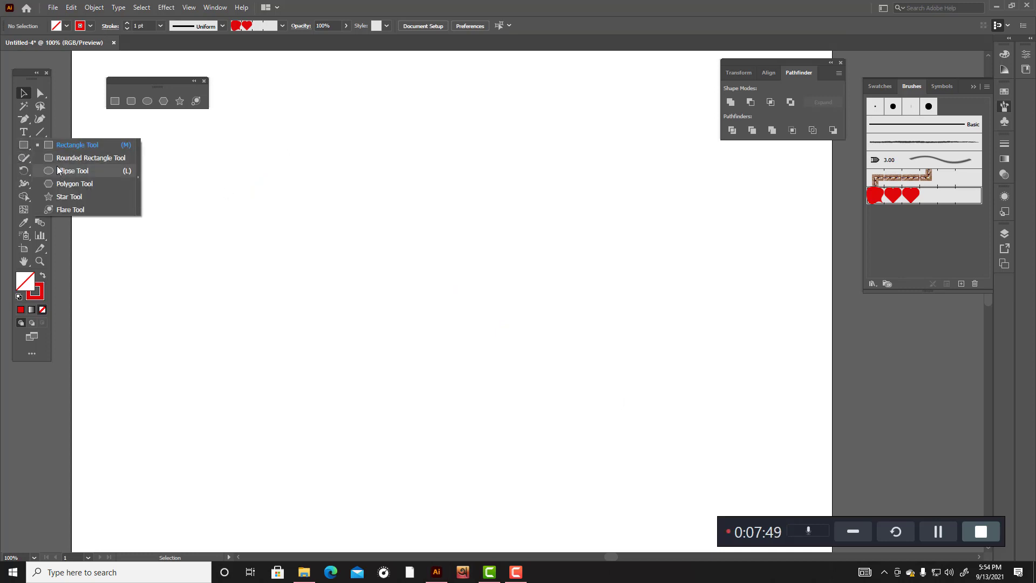
click(51, 172)
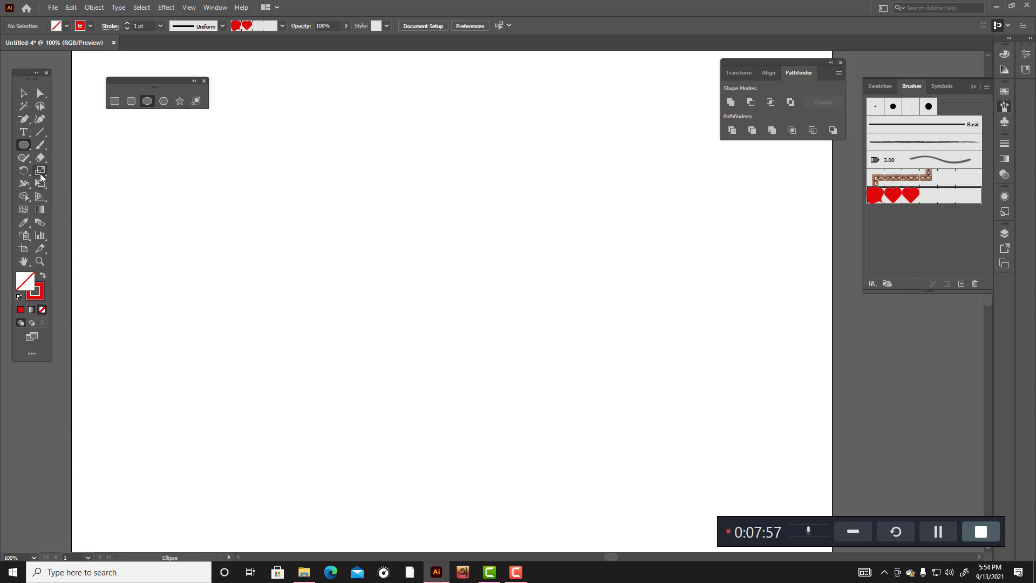
click(43, 277)
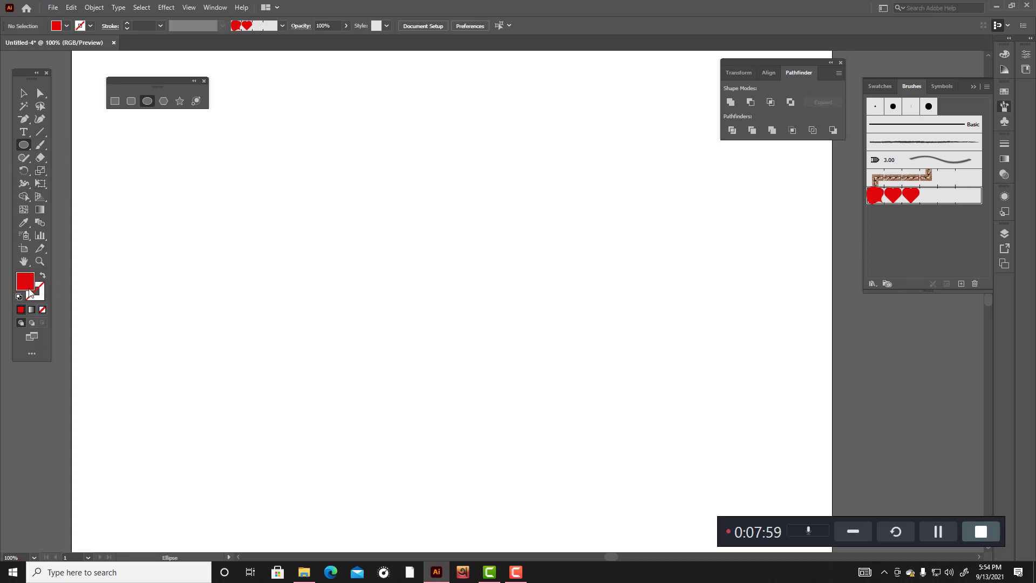
drag(24, 145, 63, 149)
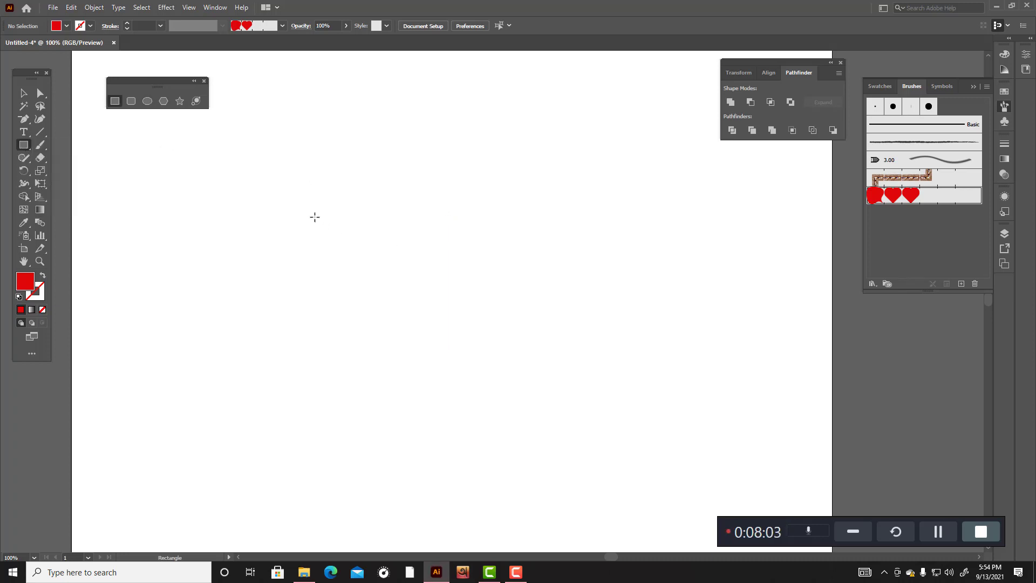
drag(315, 217, 543, 289)
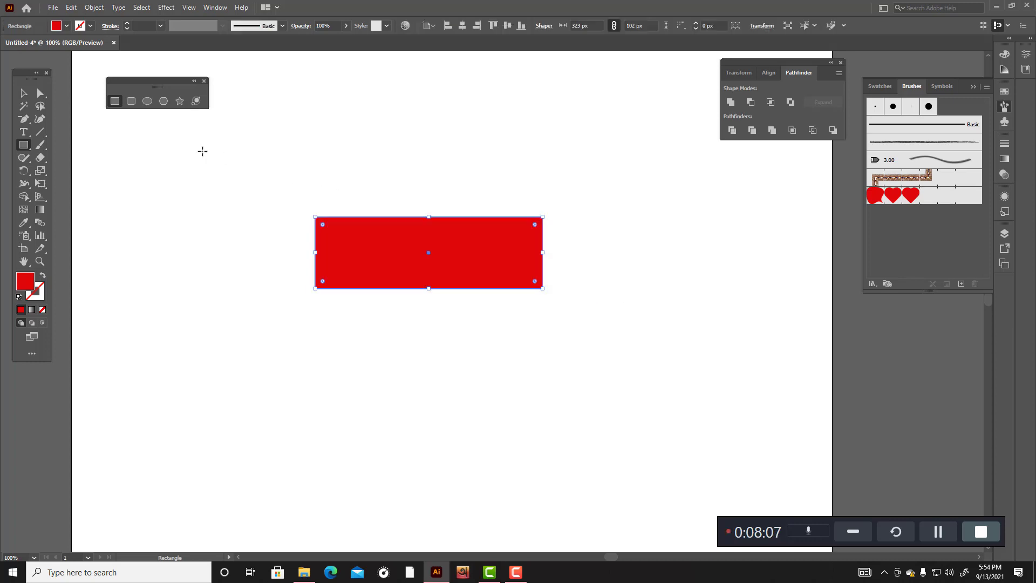
Step: Move the red rectangle slightly right and down so that it lies on the artboard's vertical centre line, and deselect it
key(v)
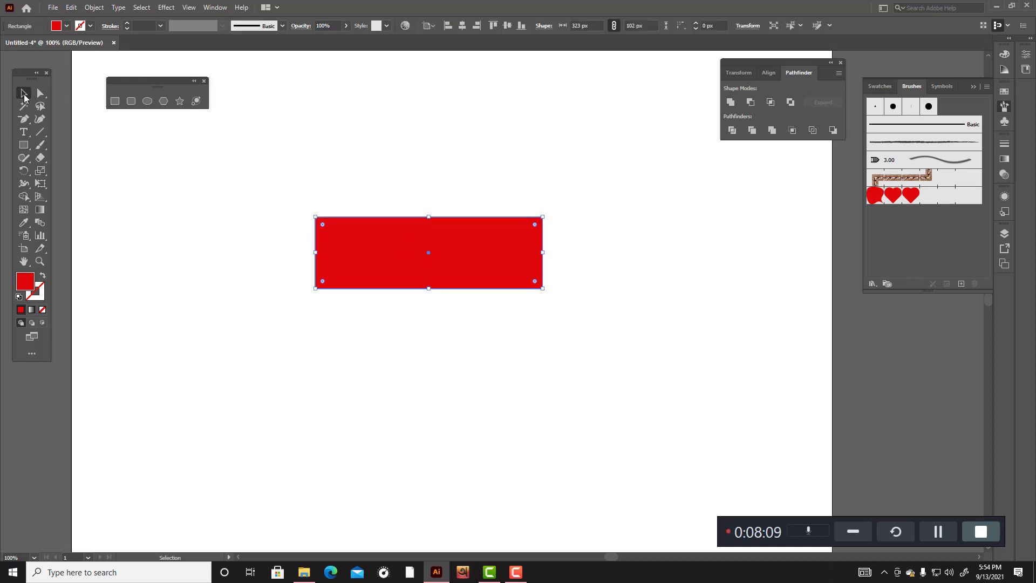
key(a)
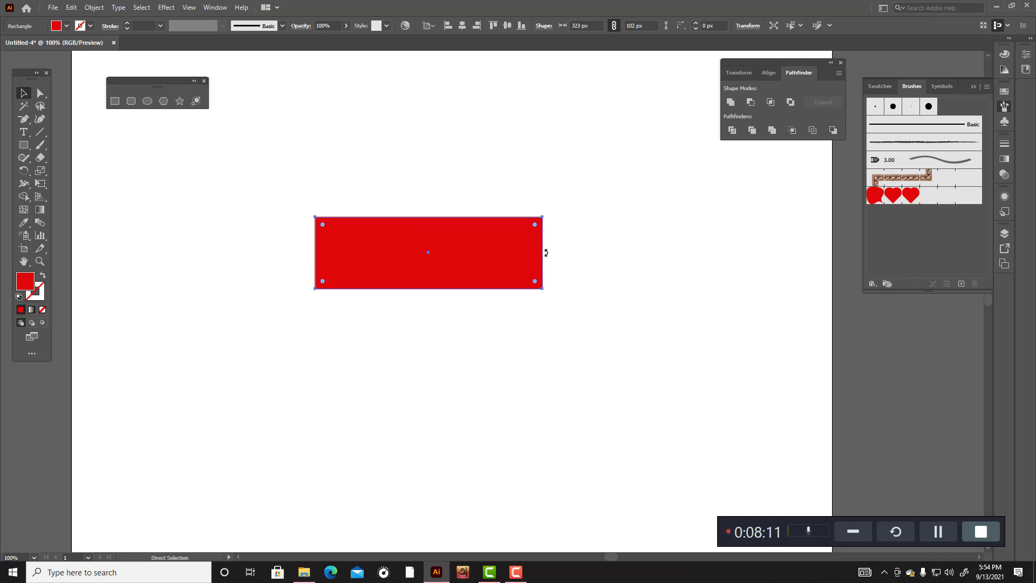
key(ctrl+0)
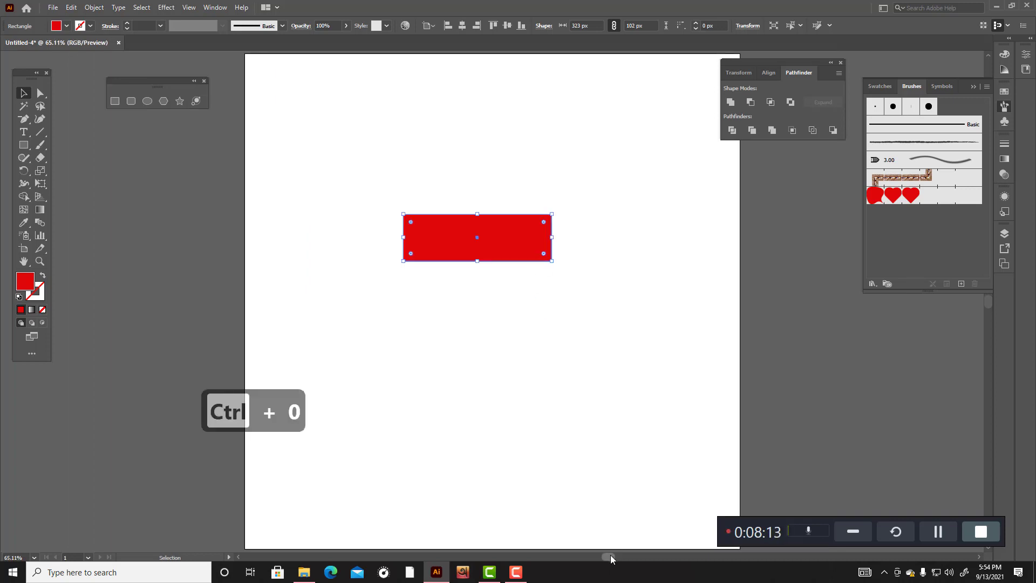
drag(610, 555, 618, 556)
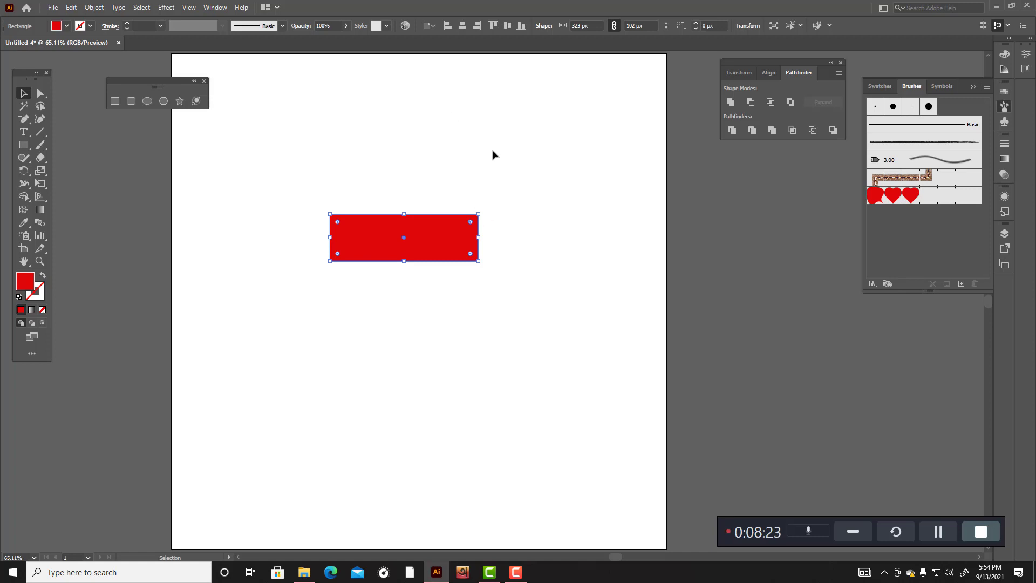
scroll(495, 147, up, 1)
click(414, 204)
drag(402, 238, 418, 261)
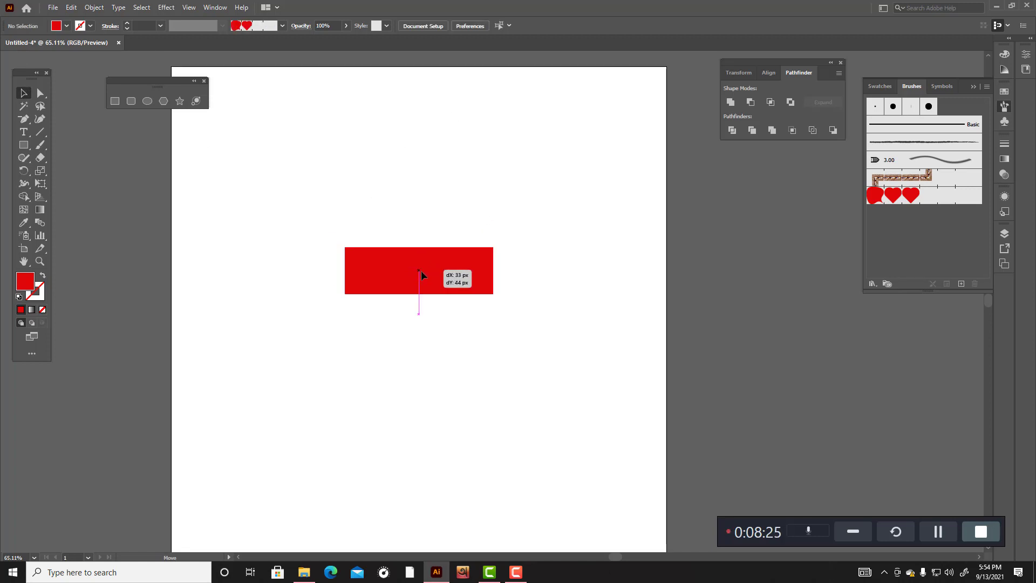
click(555, 228)
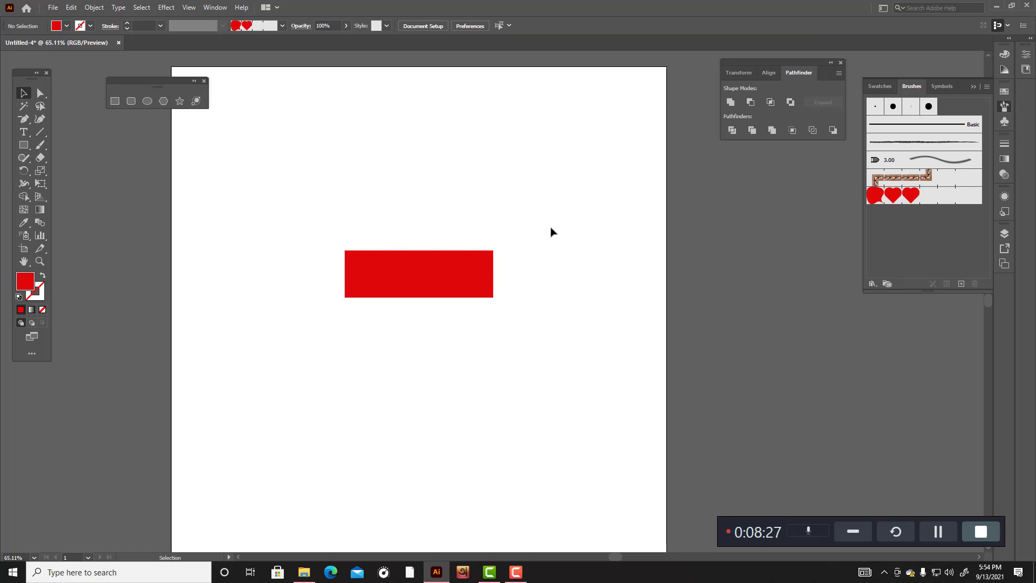
Step: Show the Align panel, set alignment to the artboard, and centre the red rectangle on it
click(428, 265)
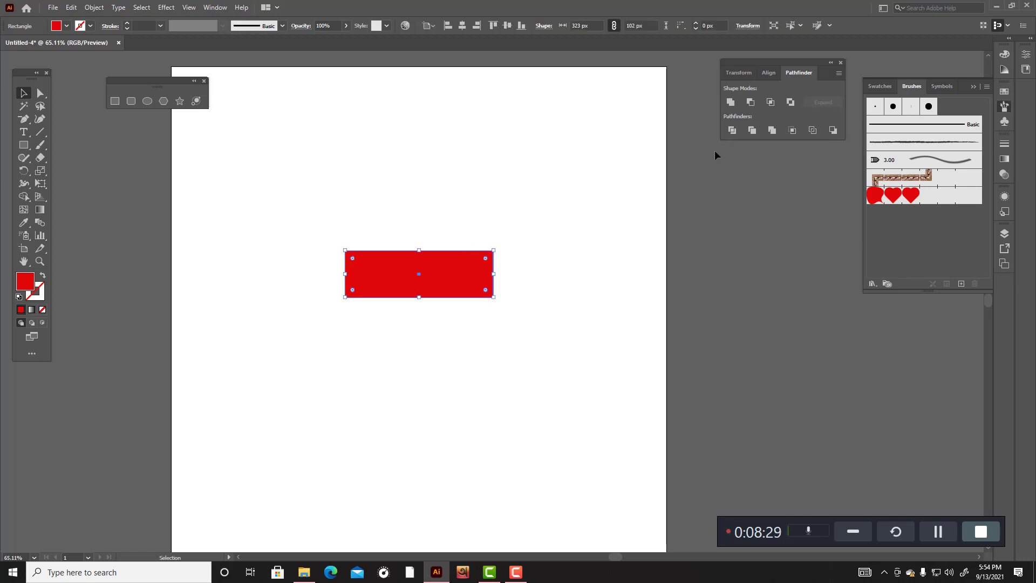
click(226, 8)
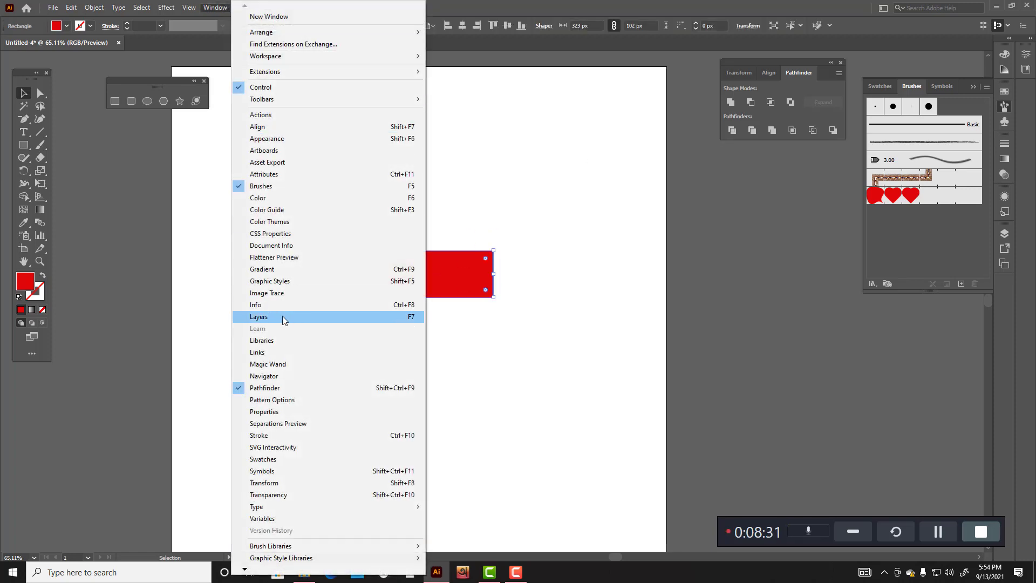
click(270, 127)
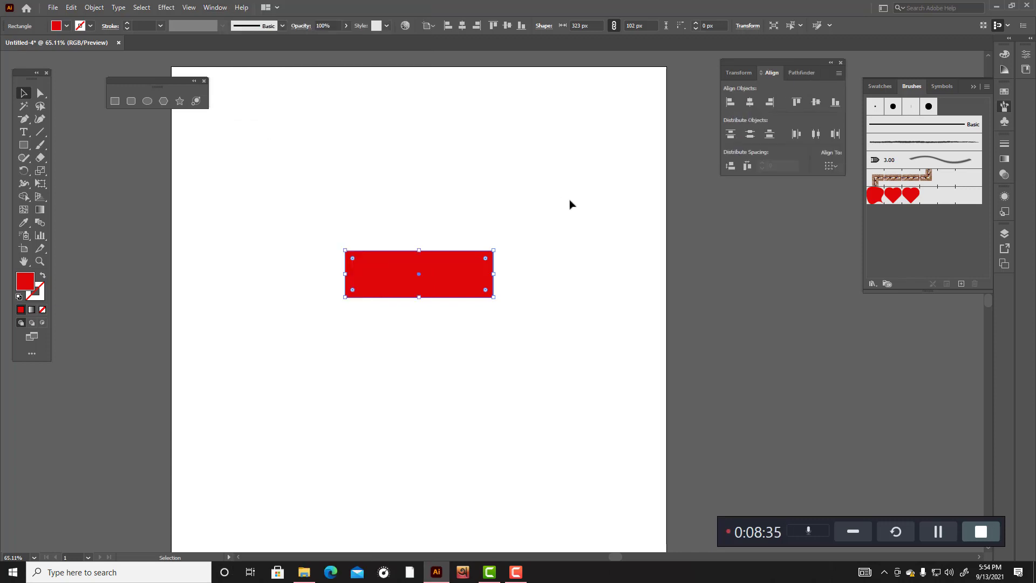
click(535, 247)
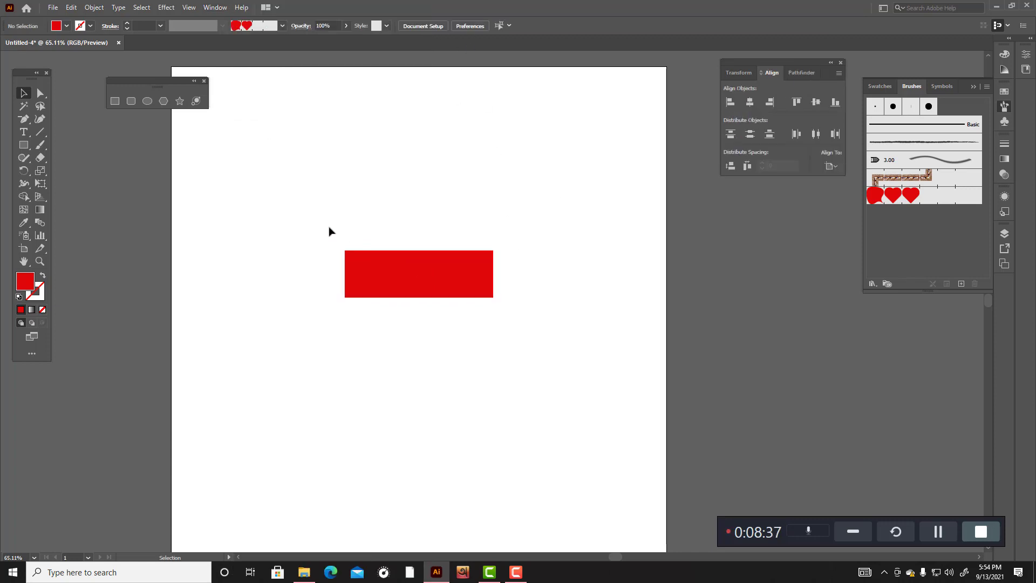
drag(329, 231, 556, 308)
click(431, 27)
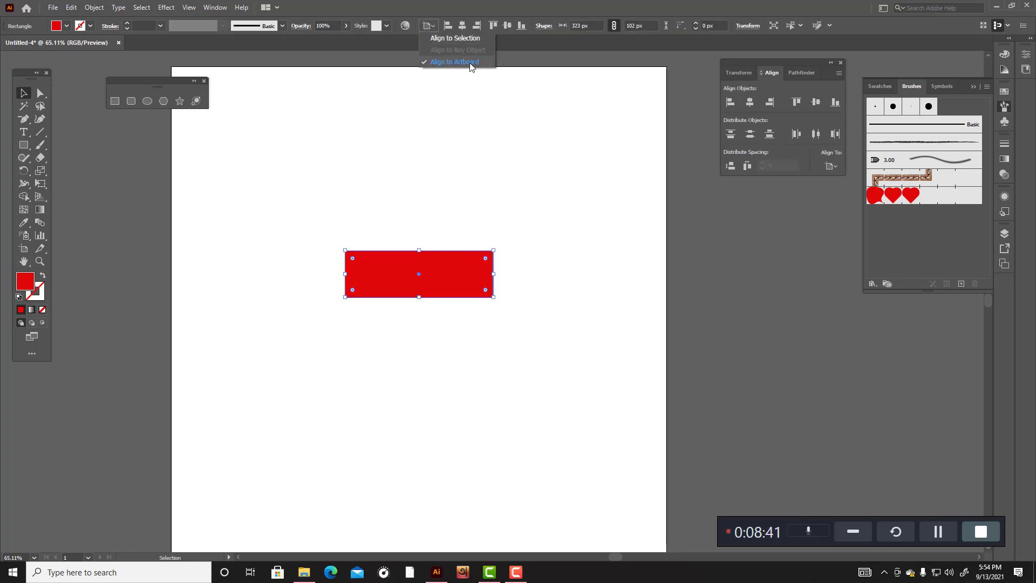
click(471, 62)
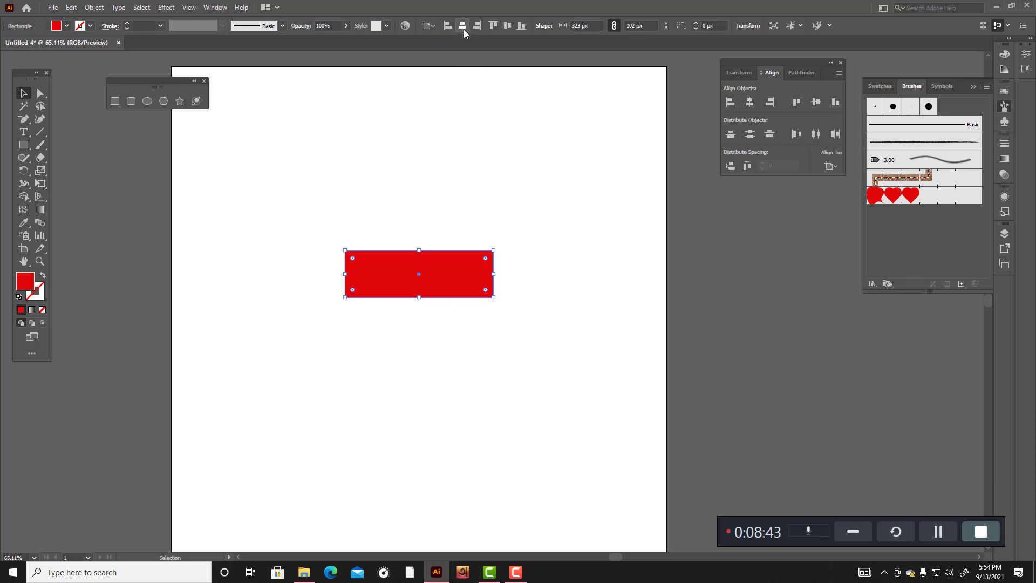
click(508, 26)
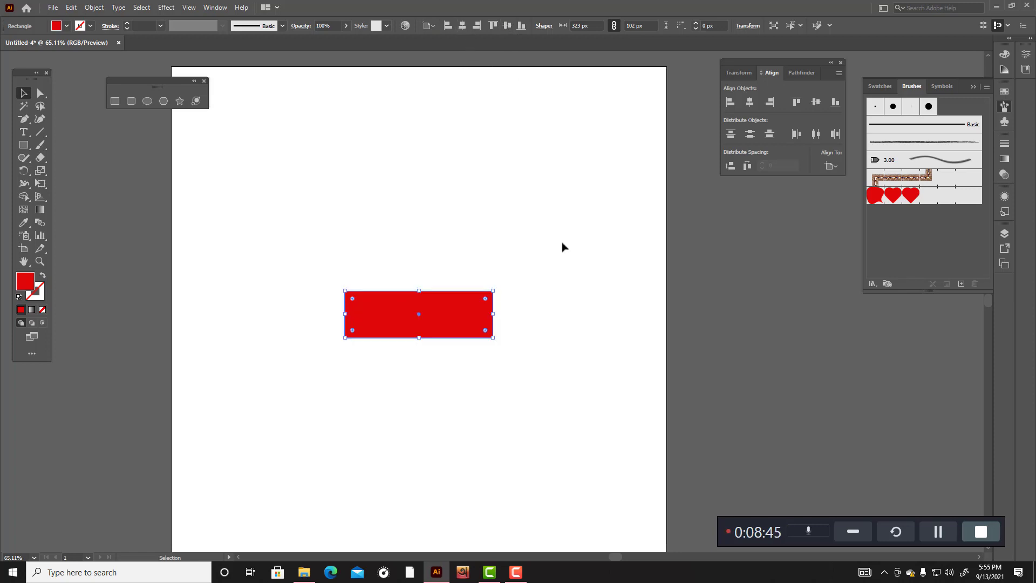
click(523, 241)
drag(312, 187, 653, 429)
scroll(601, 393, down, 4)
click(603, 398)
scroll(603, 397, up, 5)
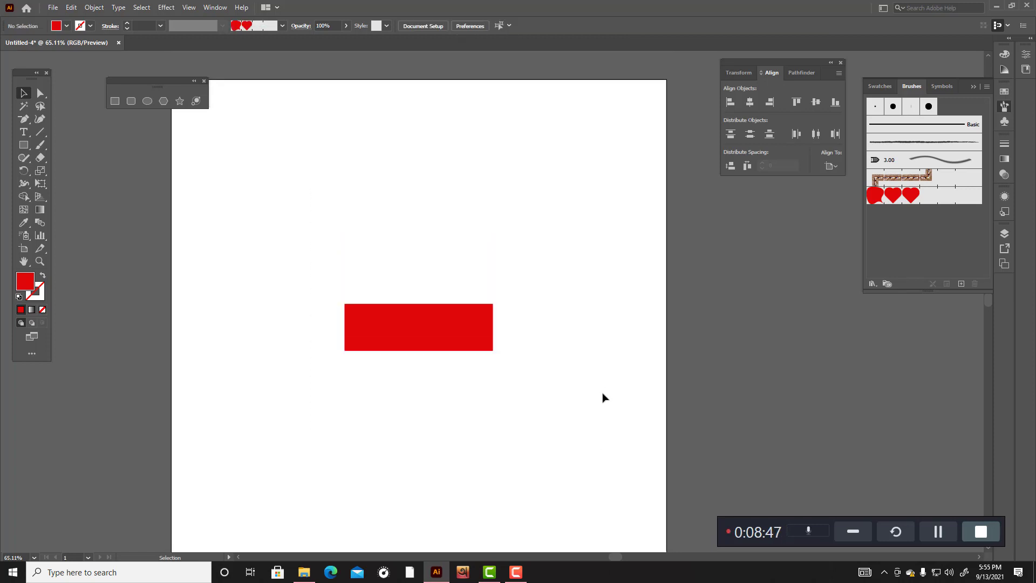
Step: Apply the Round Corners effect to the red rectangle with a radius large enough to fully round both ends
drag(300, 243, 372, 329)
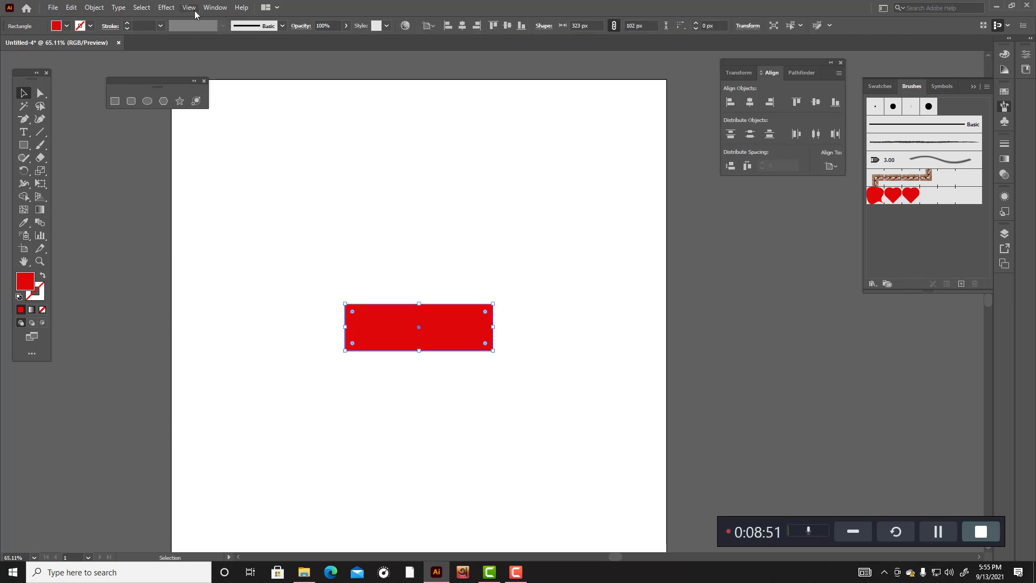
click(167, 8)
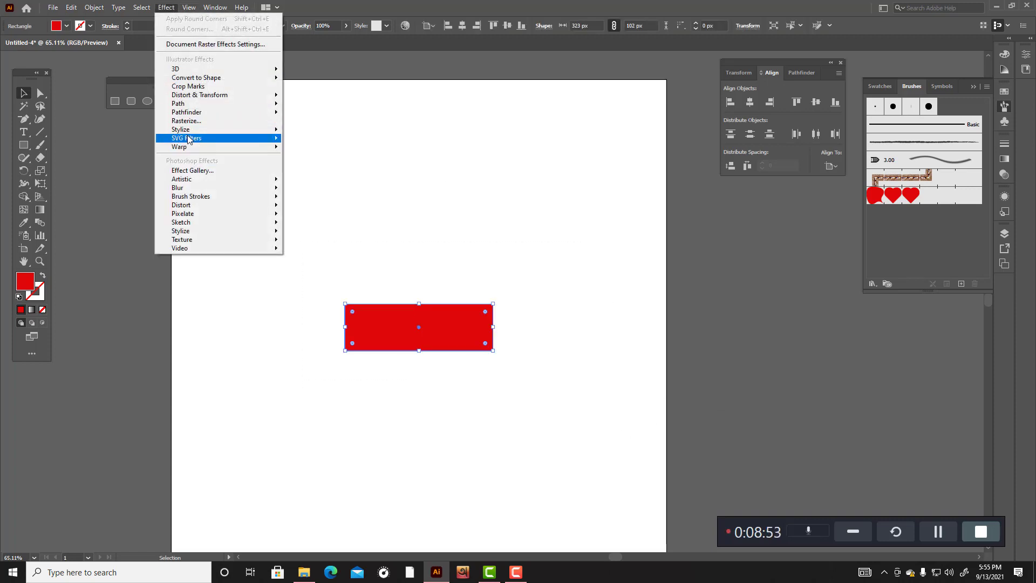
mouse_move(194, 133)
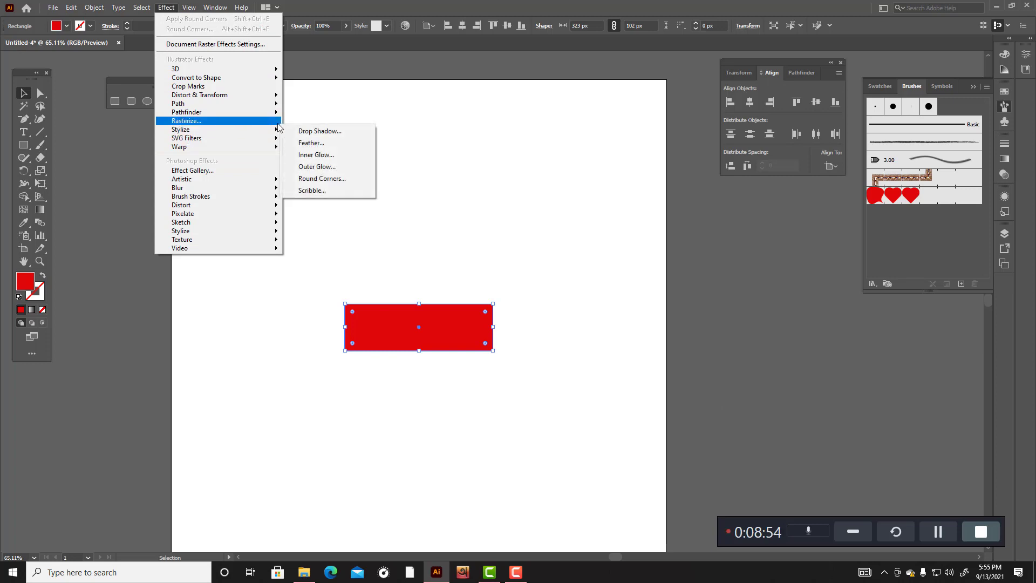
click(328, 180)
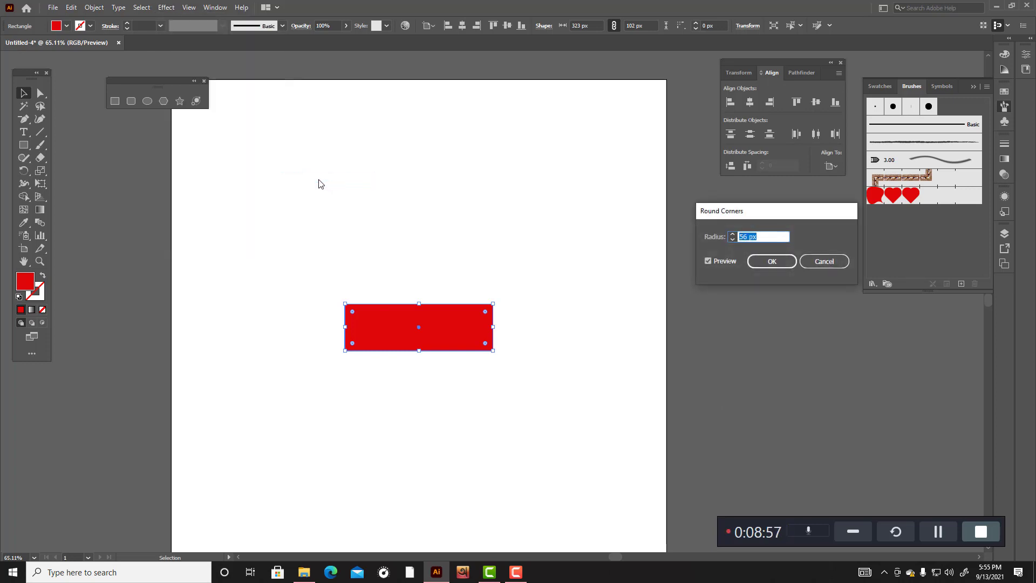
drag(775, 212, 140, 165)
click(113, 192)
key(Up)
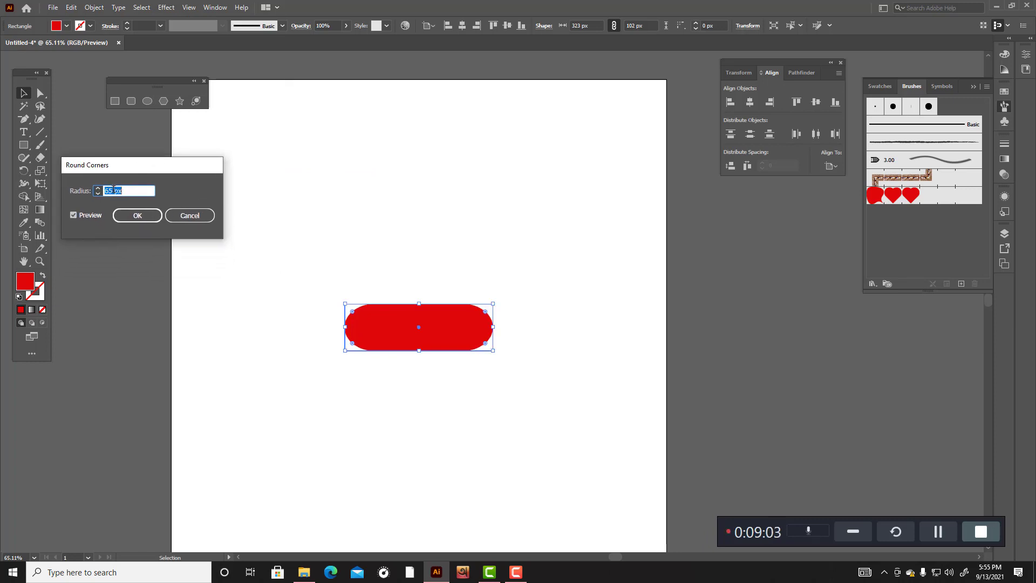
key(Down)
key(Down)
click(141, 216)
click(414, 238)
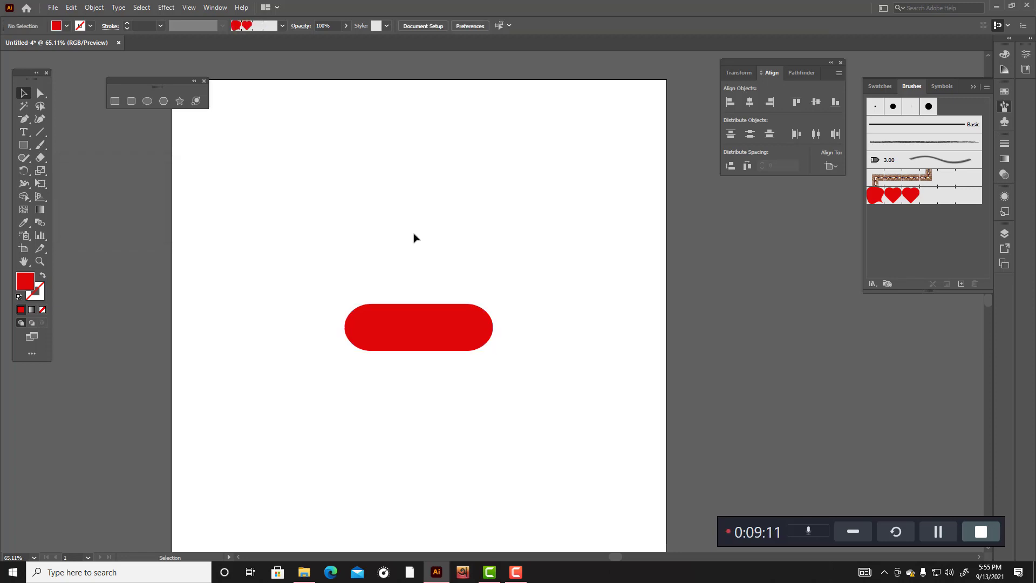
Step: Rotate the rounded red shape by -45°
click(384, 326)
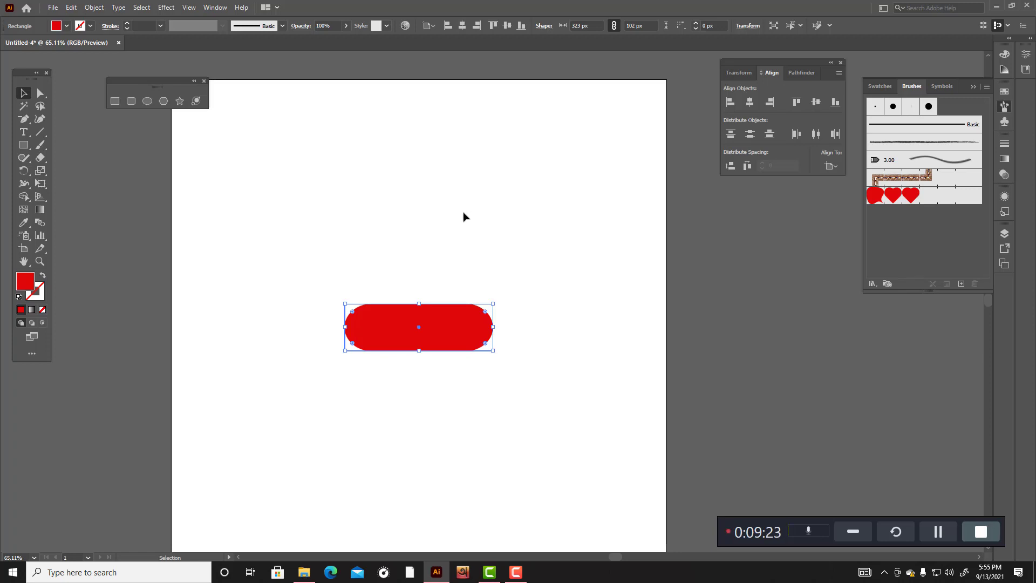
scroll(465, 215, down, 2)
scroll(495, 243, up, 1)
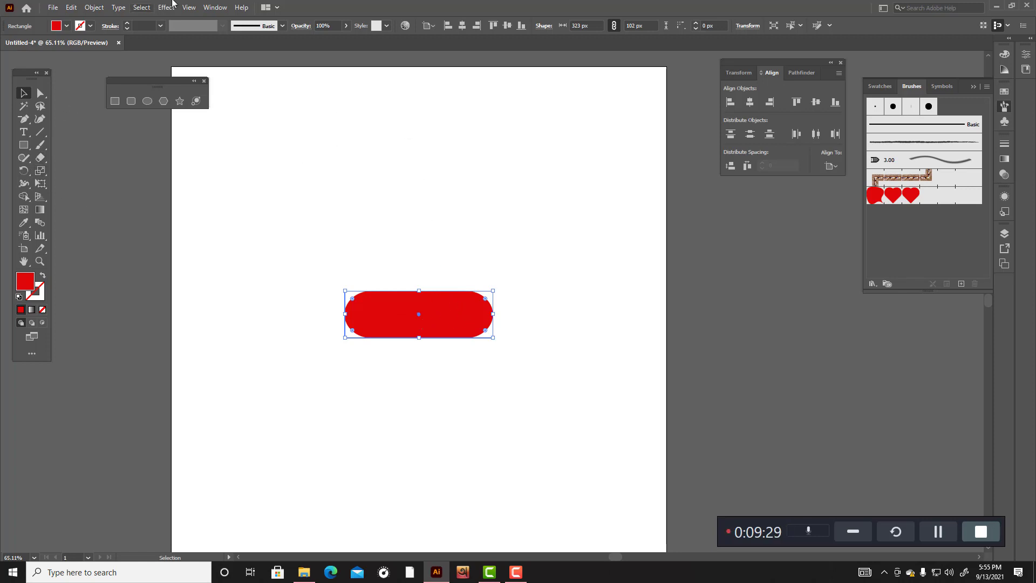
click(167, 8)
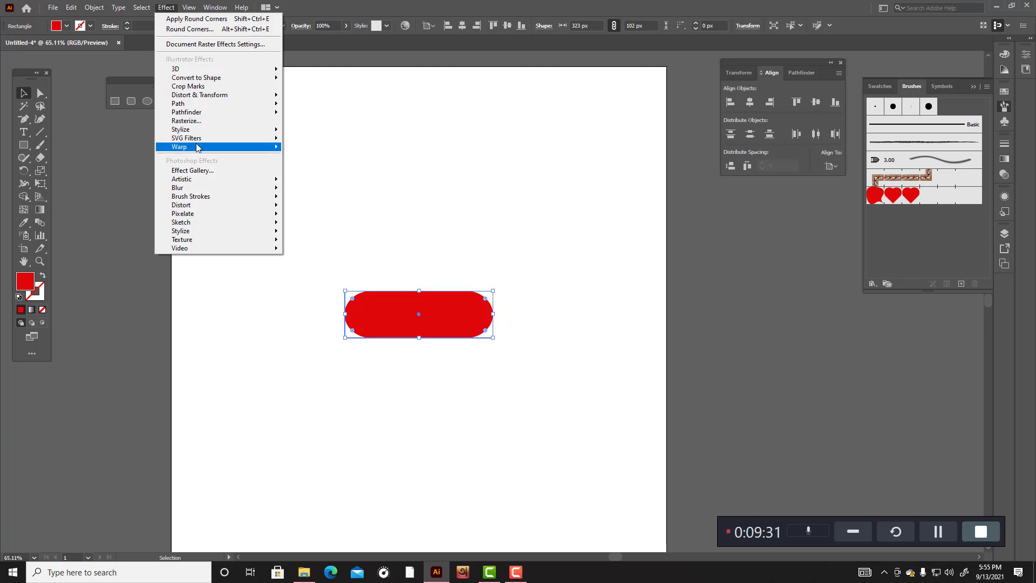
mouse_move(201, 96)
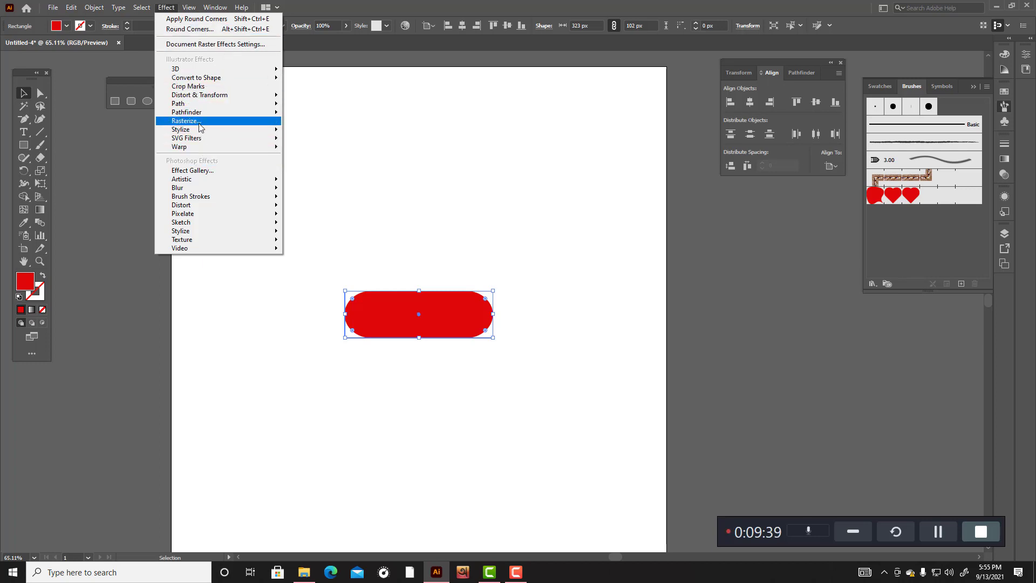
mouse_move(208, 134)
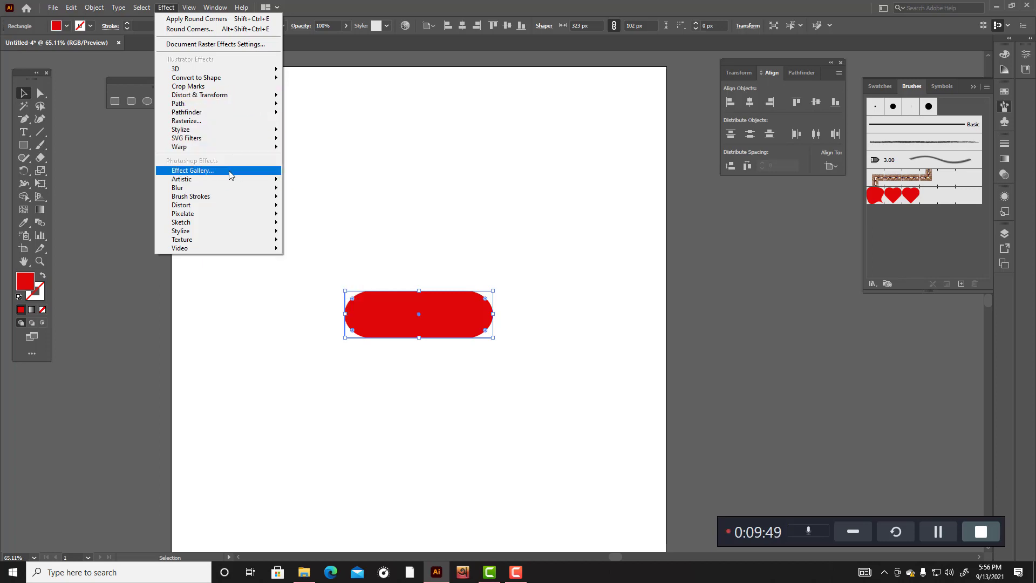
mouse_move(97, 11)
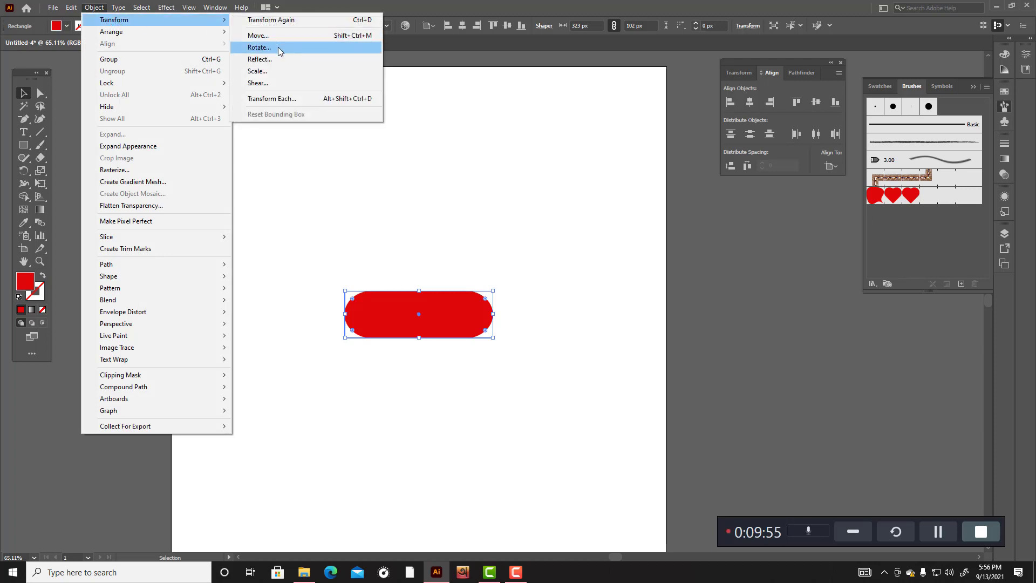
click(259, 47)
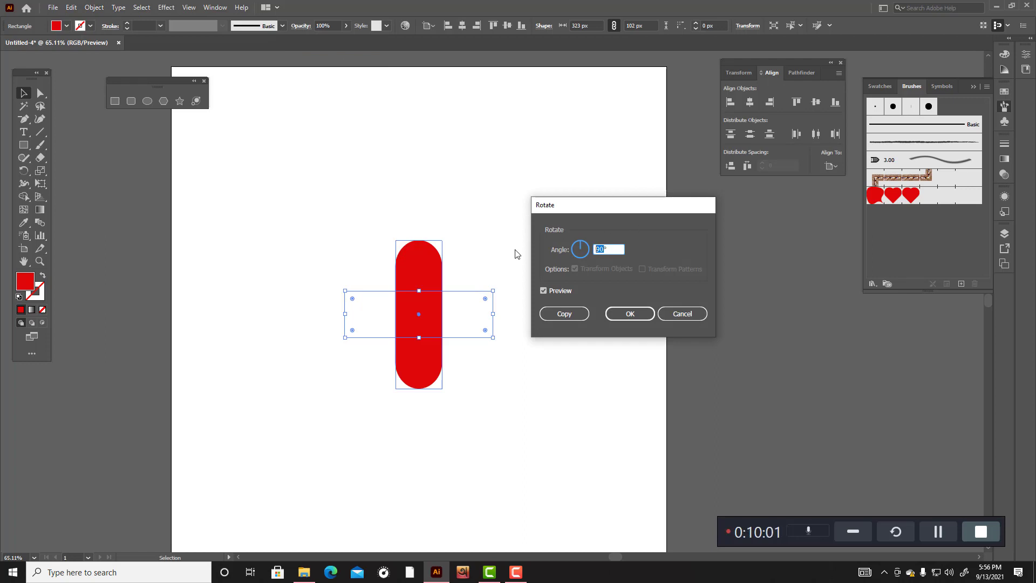
key(BackSpace)
text(-)
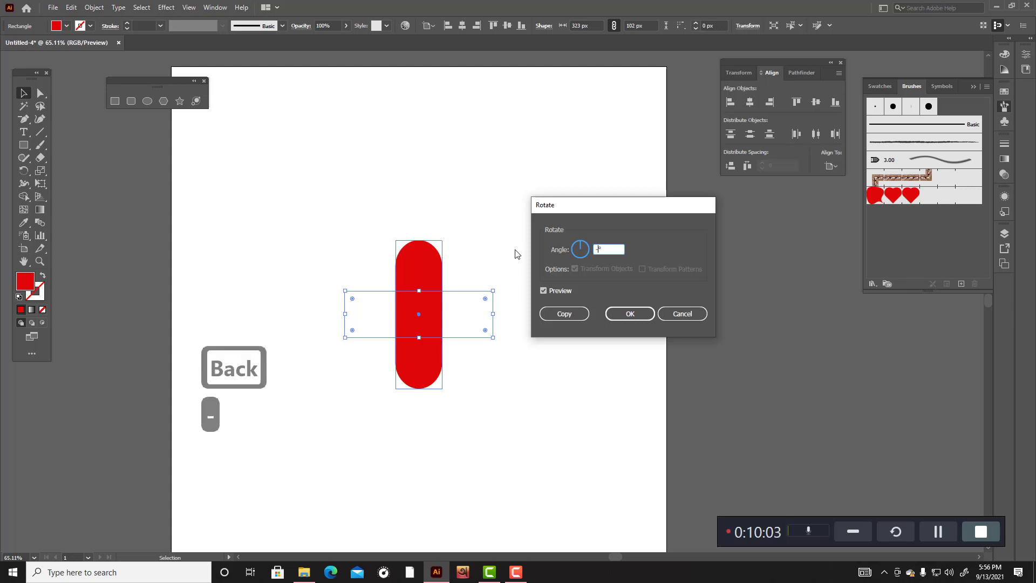
text(45)
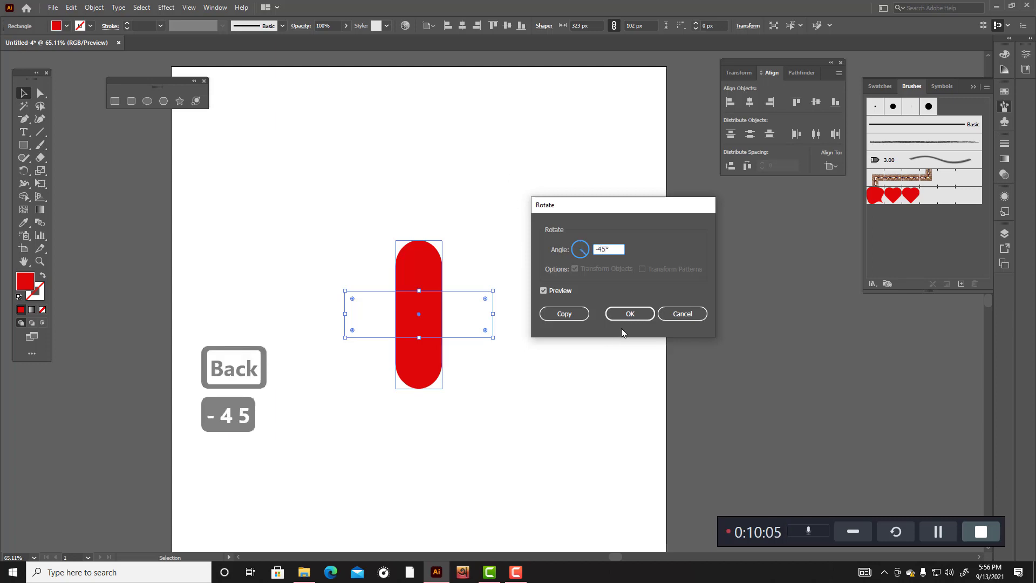
click(639, 316)
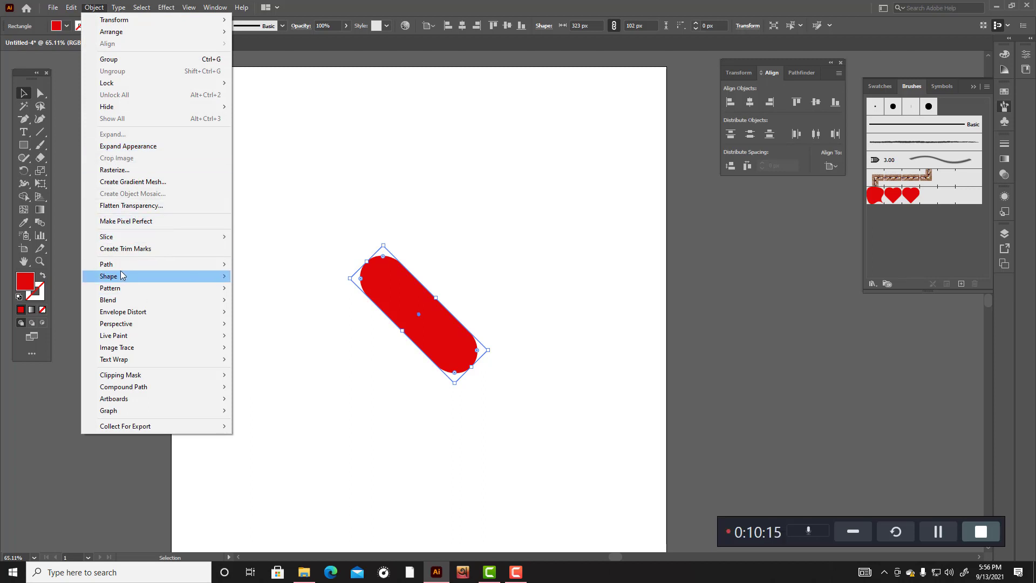
Step: Reflect a copy of the tilted red shape across the vertical axis to form an X, and deselect it
mouse_move(124, 268)
mouse_move(124, 20)
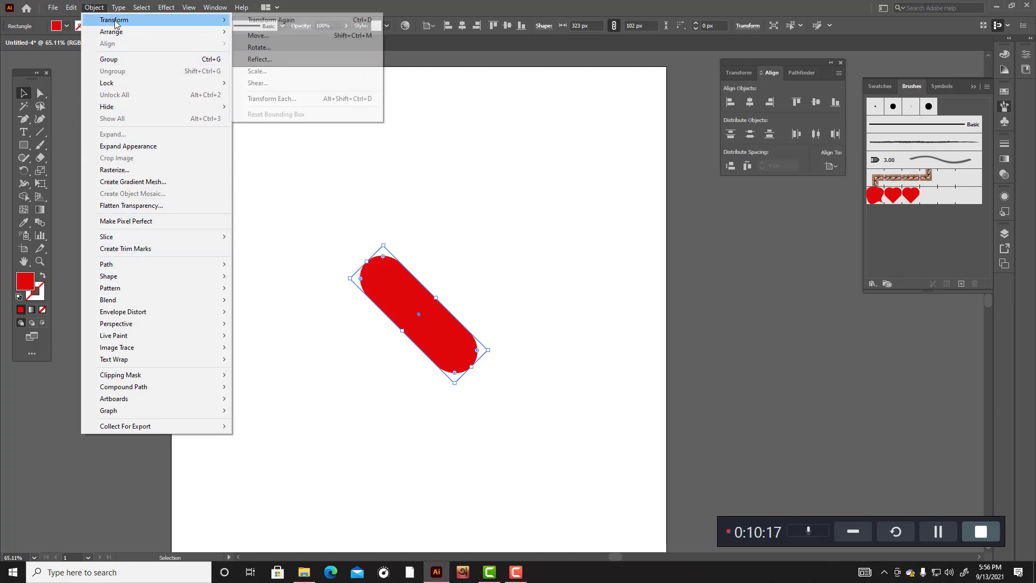
click(259, 60)
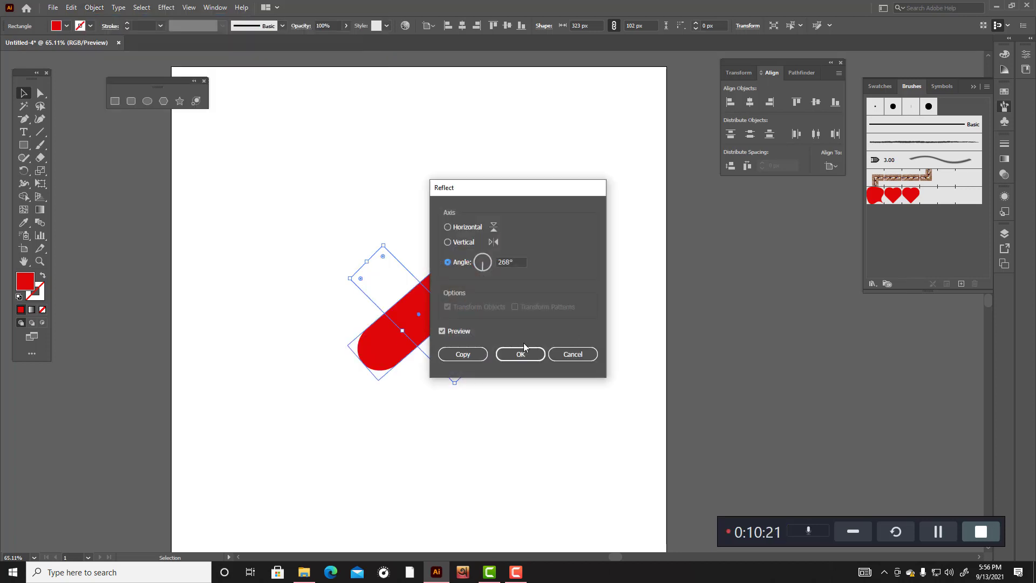
drag(501, 195, 624, 190)
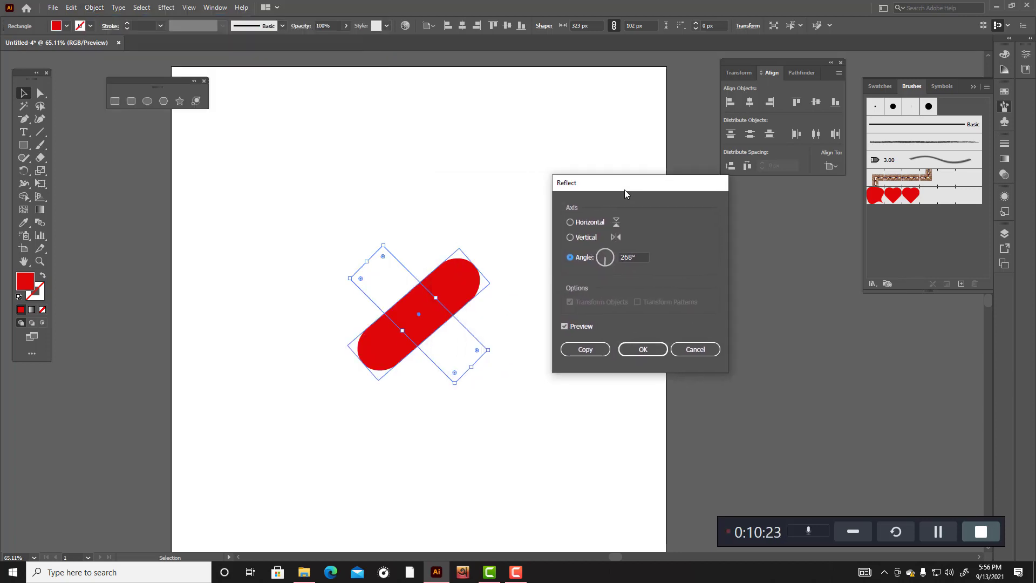
click(569, 237)
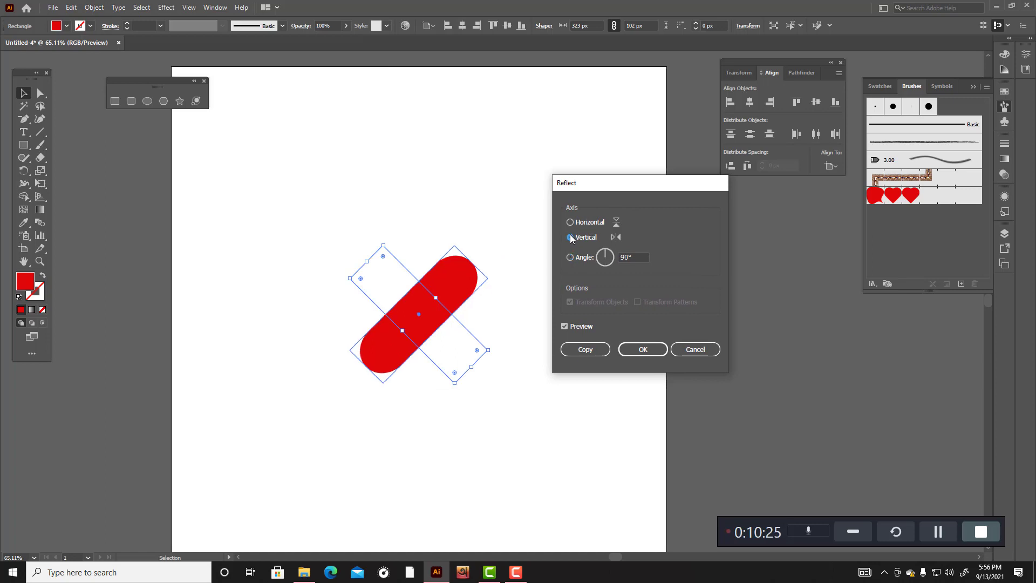
click(585, 349)
click(536, 317)
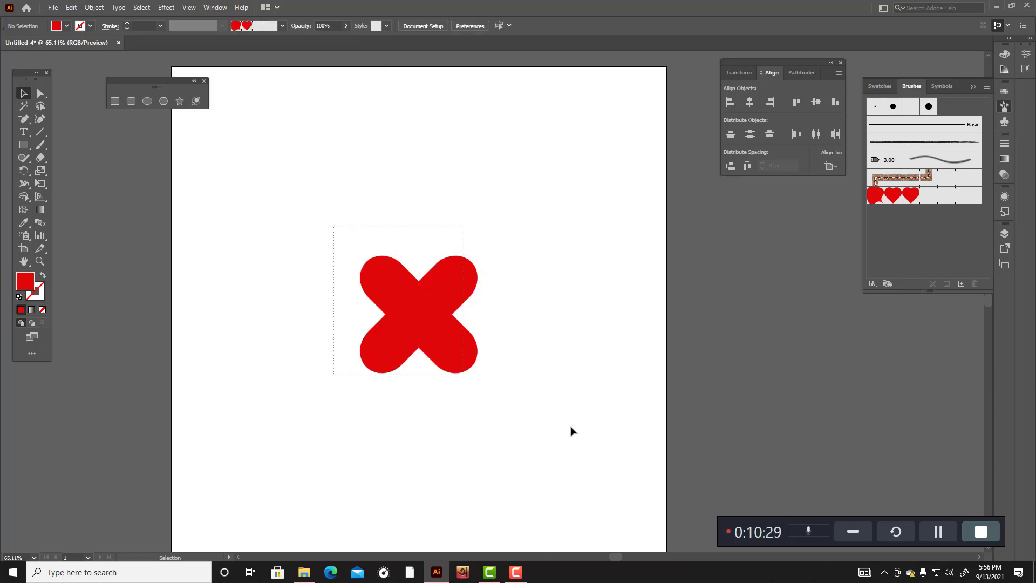
drag(571, 426, 585, 429)
scroll(532, 374, up, 3)
scroll(522, 375, down, 2)
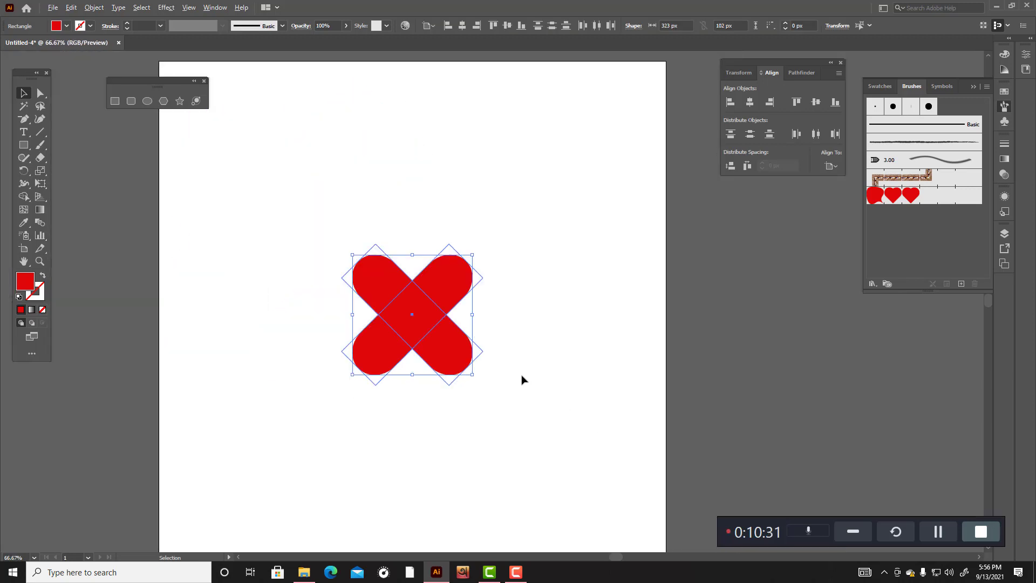
scroll(522, 379, up, 1)
click(521, 380)
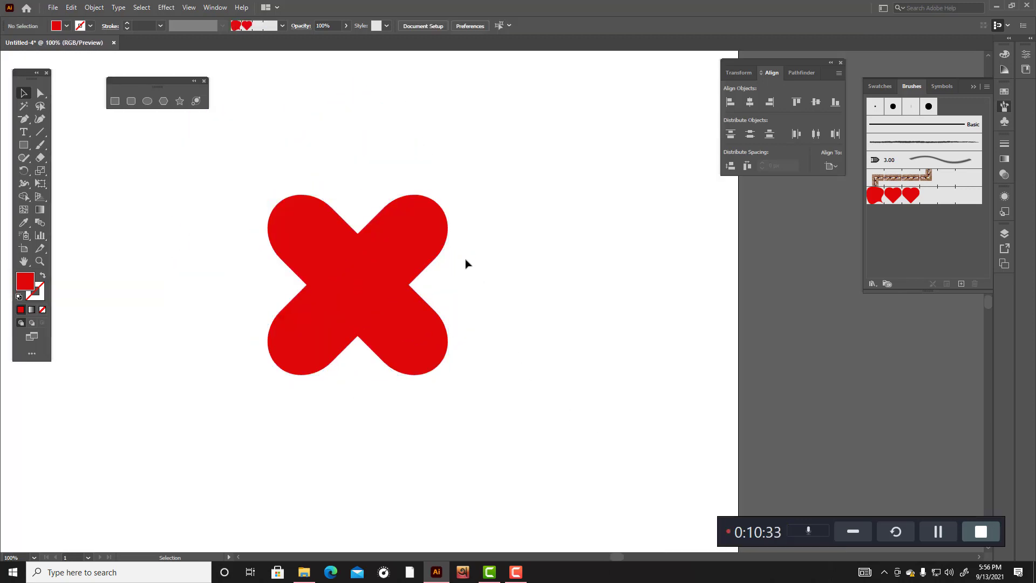
click(347, 248)
drag(233, 197, 522, 466)
scroll(353, 286, up, 2)
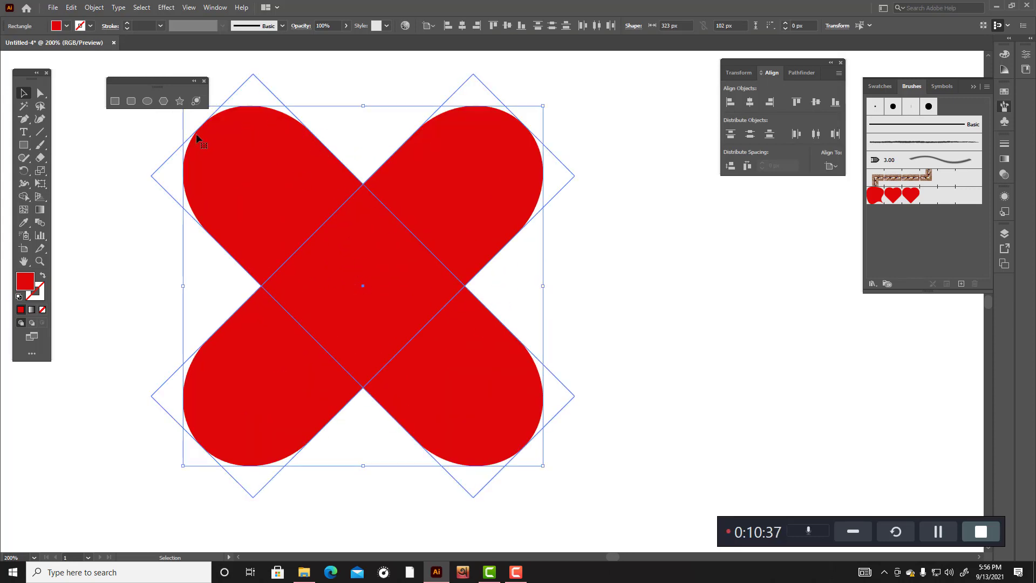
click(576, 232)
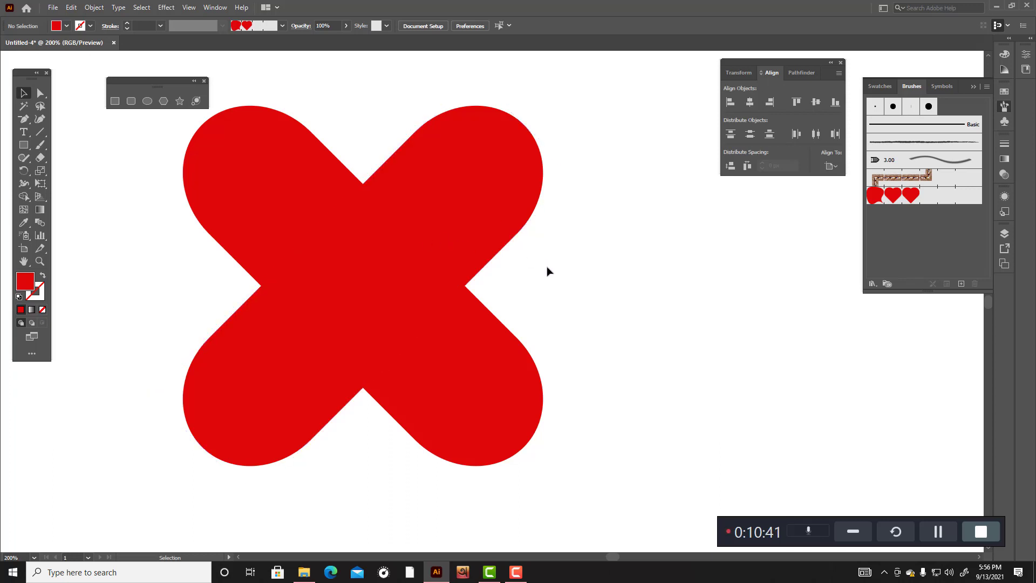
click(460, 217)
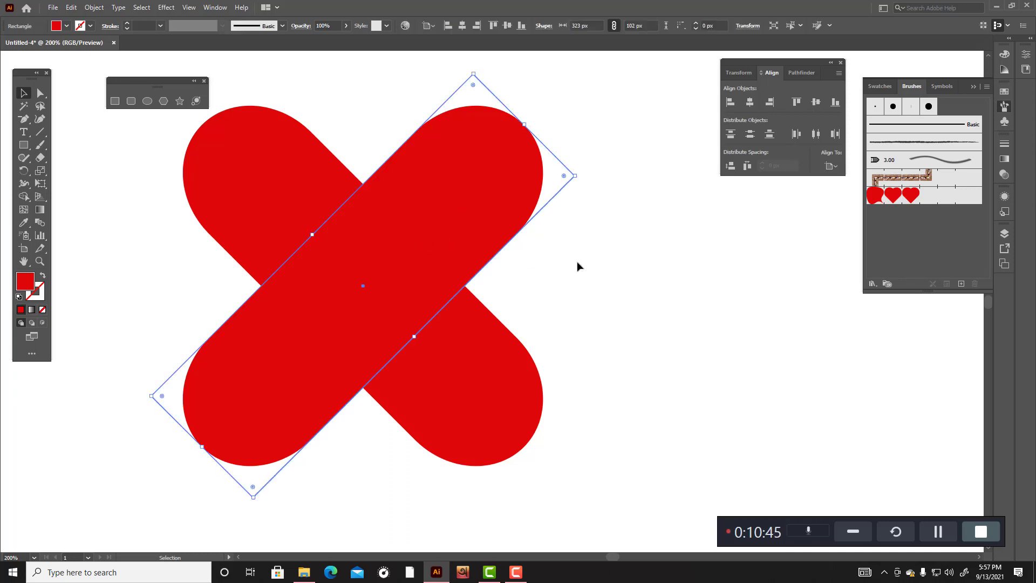
shift+click(493, 202)
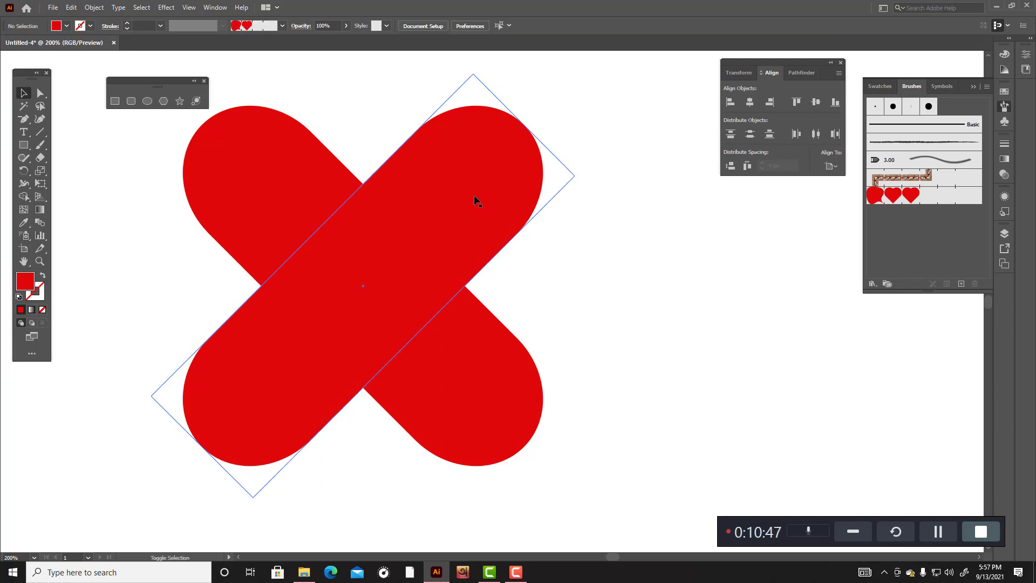
click(478, 193)
shift+click(352, 187)
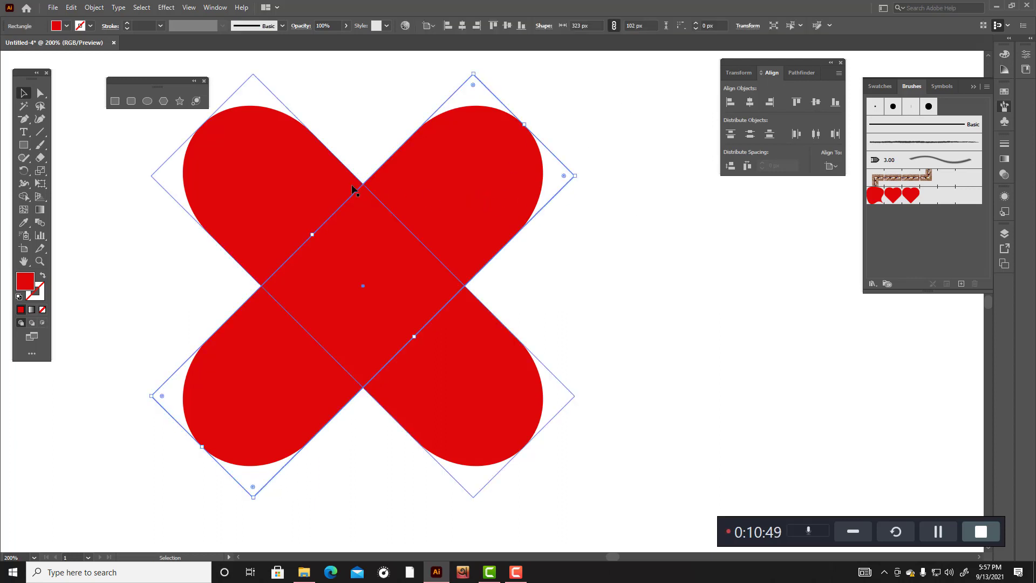
click(618, 204)
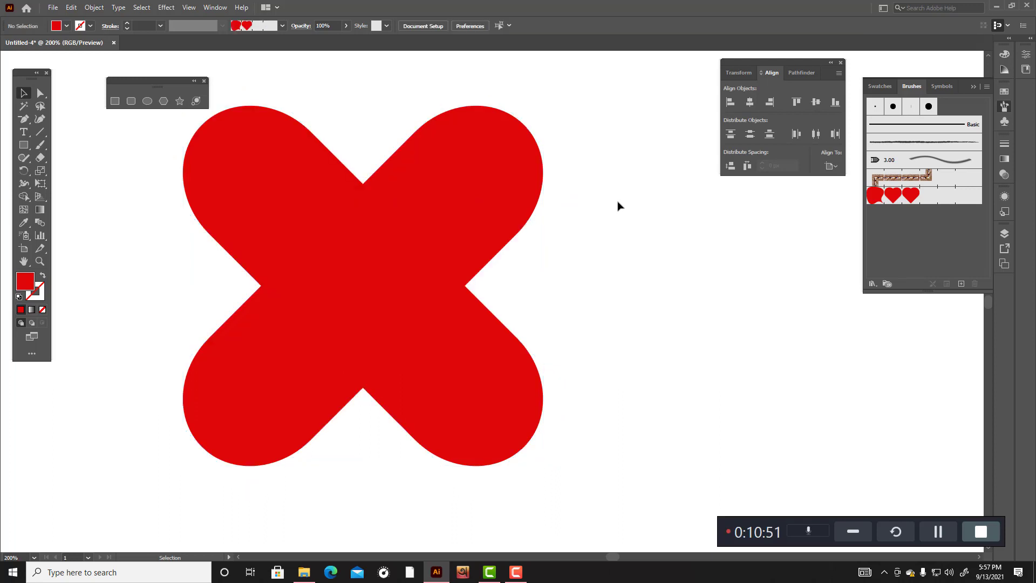
Step: Move the two crossed red bars horizontally toward each other so their rounded upper ends form the lobes of a heart
scroll(236, 175, up, 1)
click(297, 189)
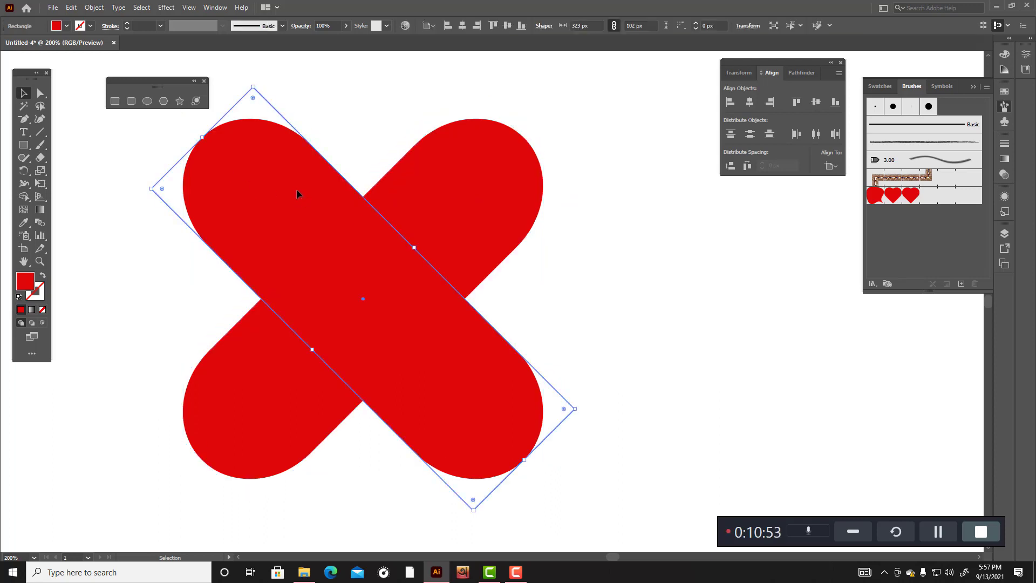
drag(297, 189, 363, 192)
click(584, 207)
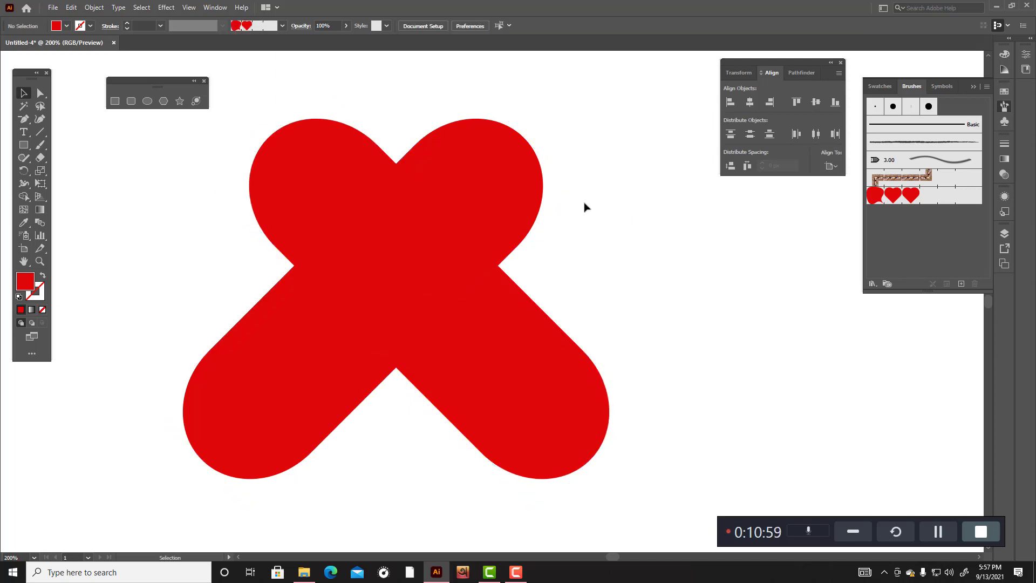
click(513, 202)
drag(511, 199, 499, 187)
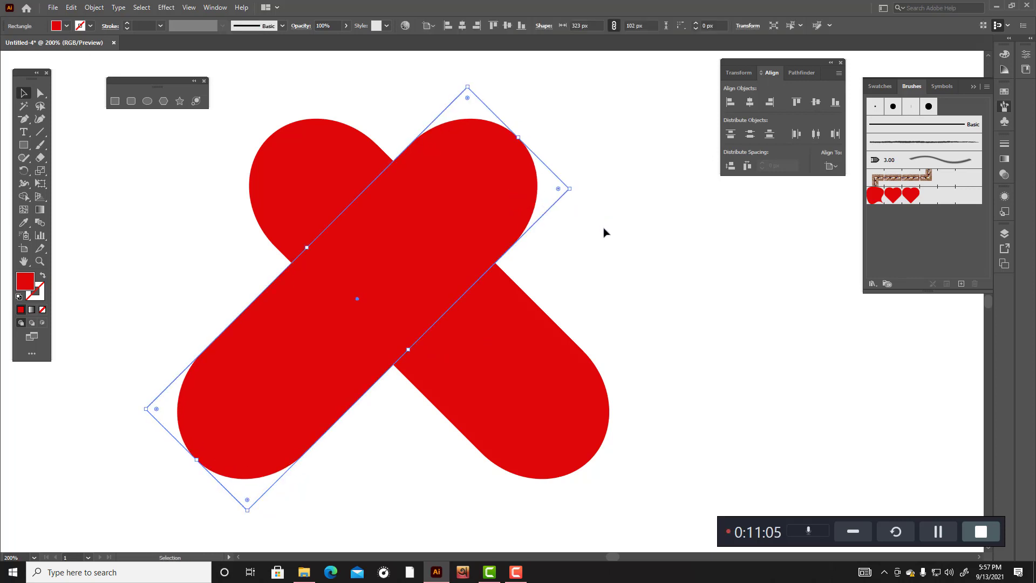
Step: Show the rulers and place a vertical guide on the shape's left lobe edge and a horizontal guide along the lobe tops
key(ctrl+r)
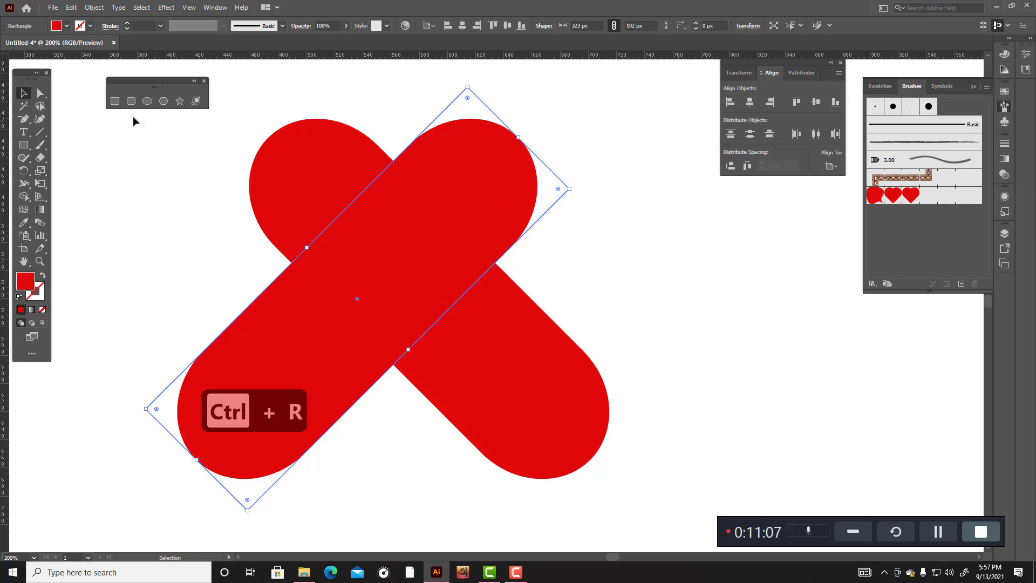
drag(5, 65, 249, 174)
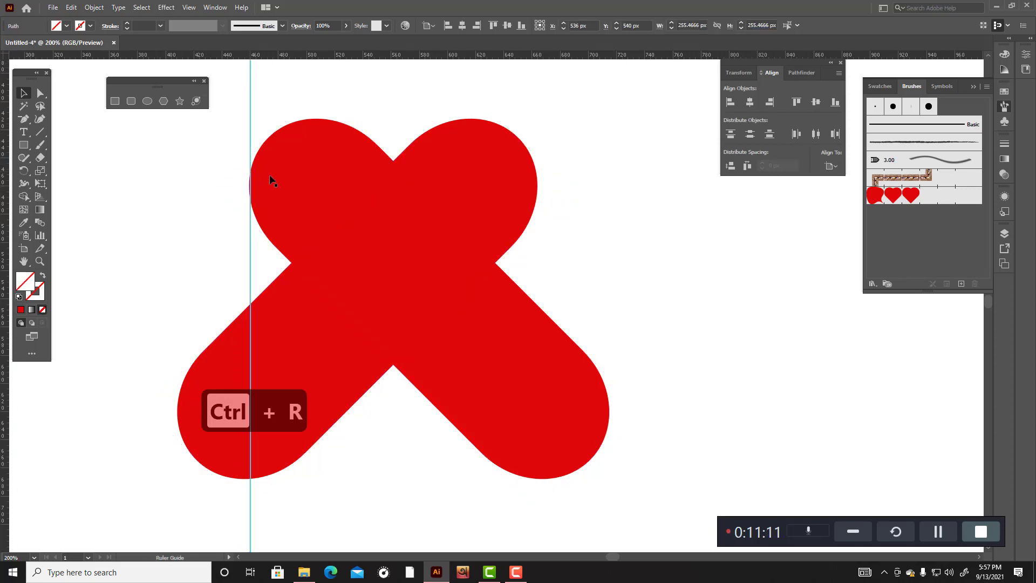
click(297, 167)
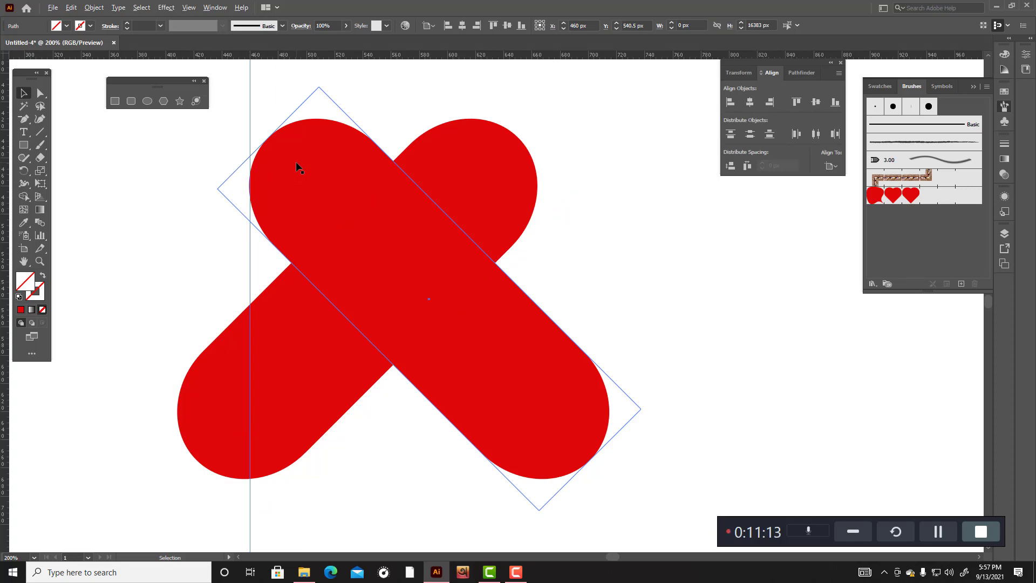
scroll(296, 167, down, 3)
scroll(303, 161, up, 2)
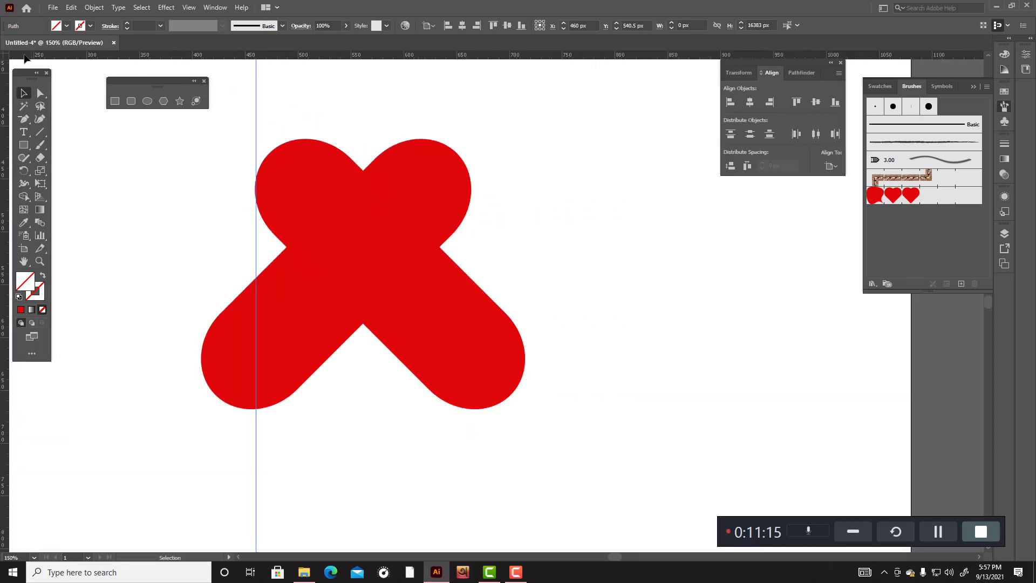
drag(11, 54, 394, 140)
click(622, 215)
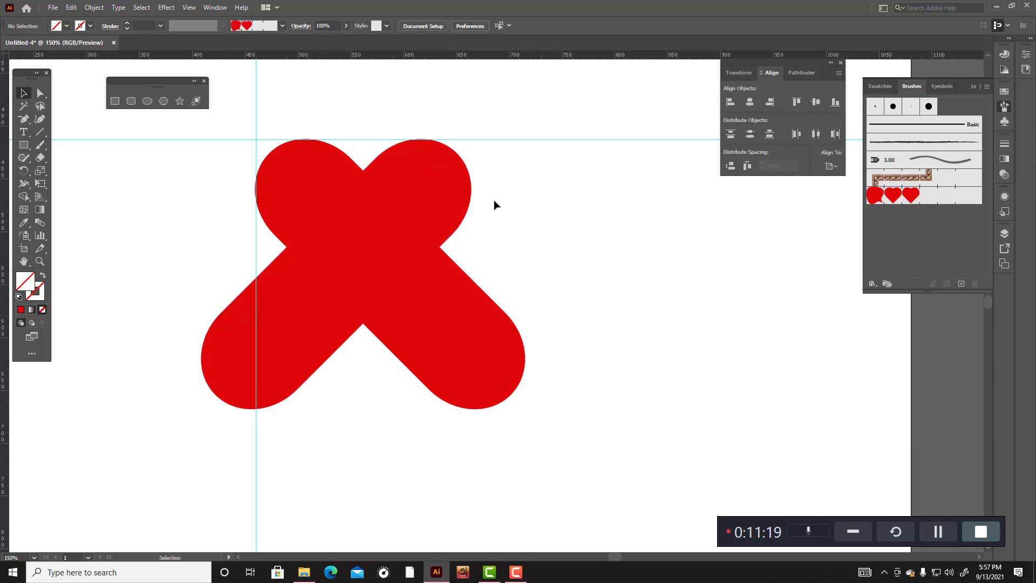
scroll(430, 196, up, 2)
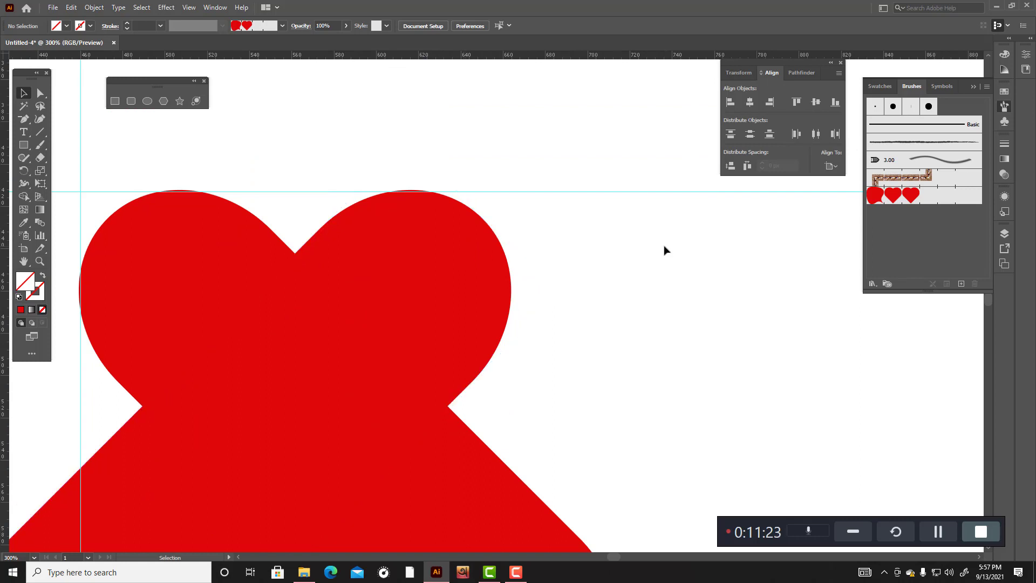
Step: Delete the horizontal and vertical guides
click(635, 191)
key(Delete)
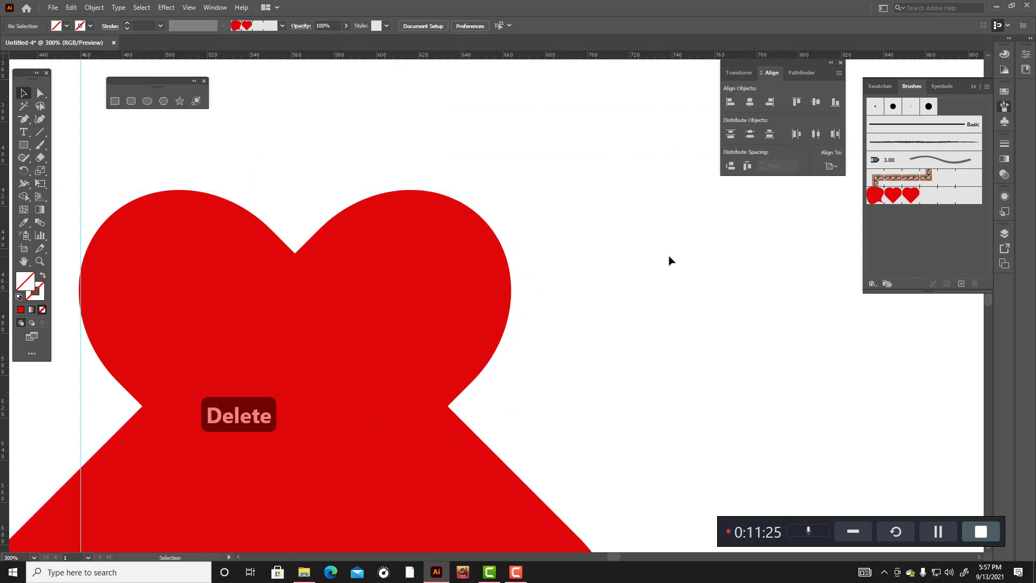
scroll(601, 278, down, 2)
drag(287, 146, 394, 180)
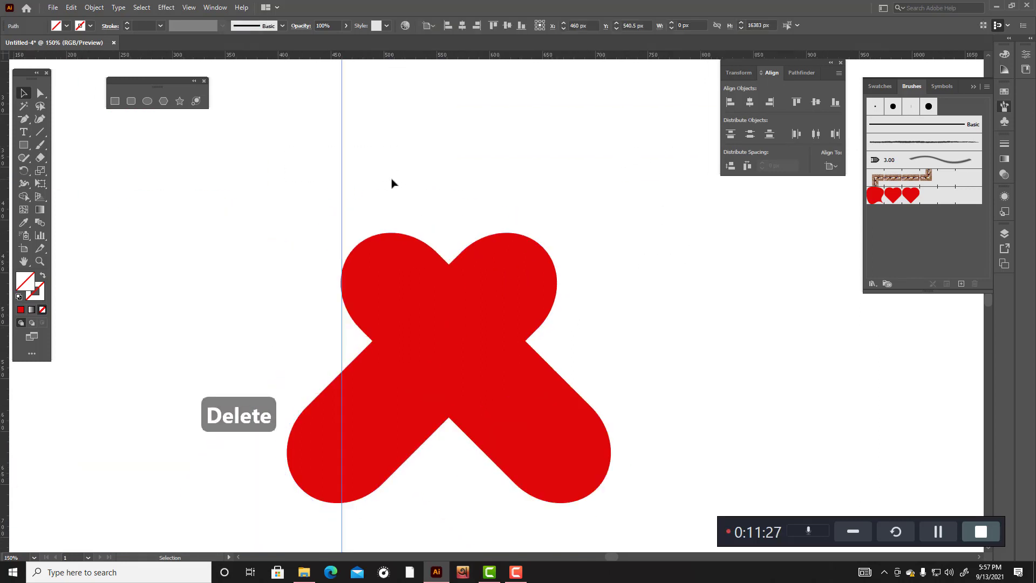
key(Delete)
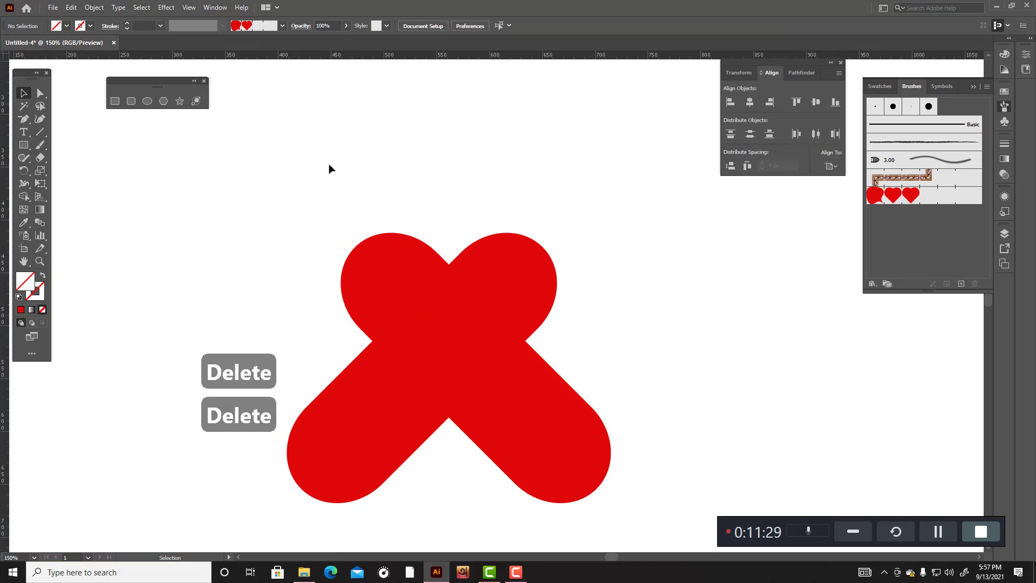
Step: Move the red bar whose upper end forms the right lobe 28 px horizontally to the left, and deselect it
drag(331, 166, 610, 534)
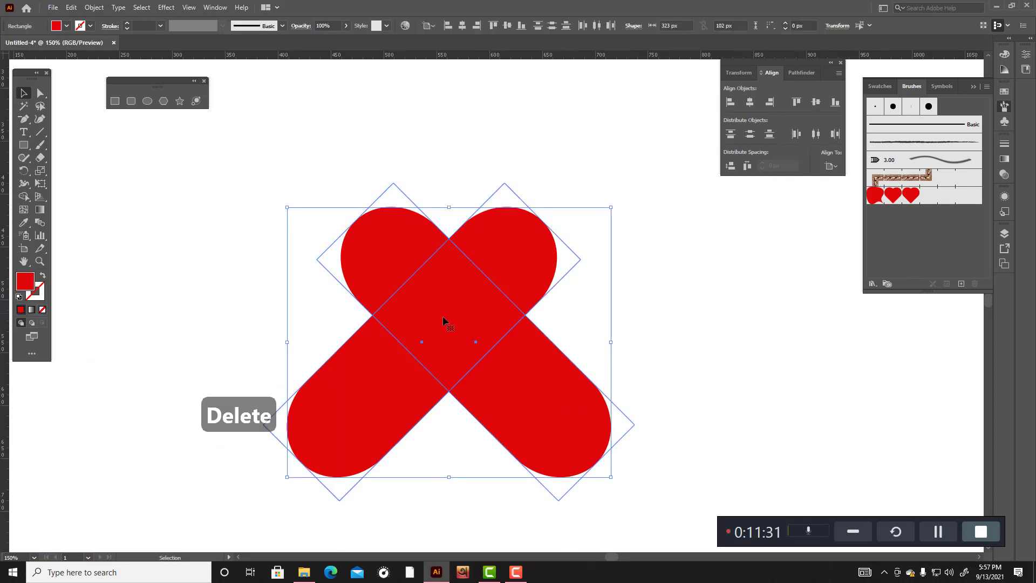
click(511, 275)
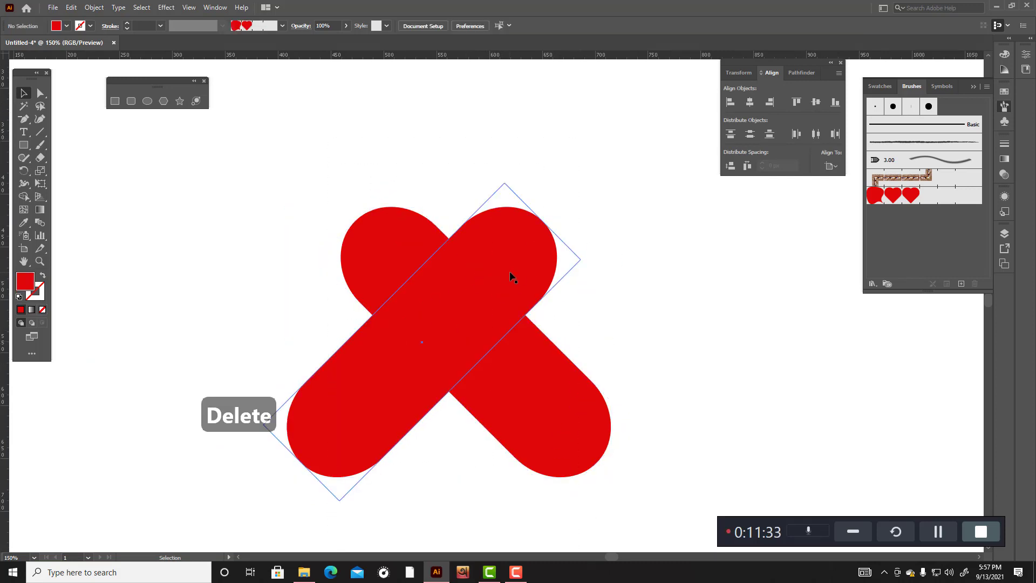
drag(504, 270, 485, 271)
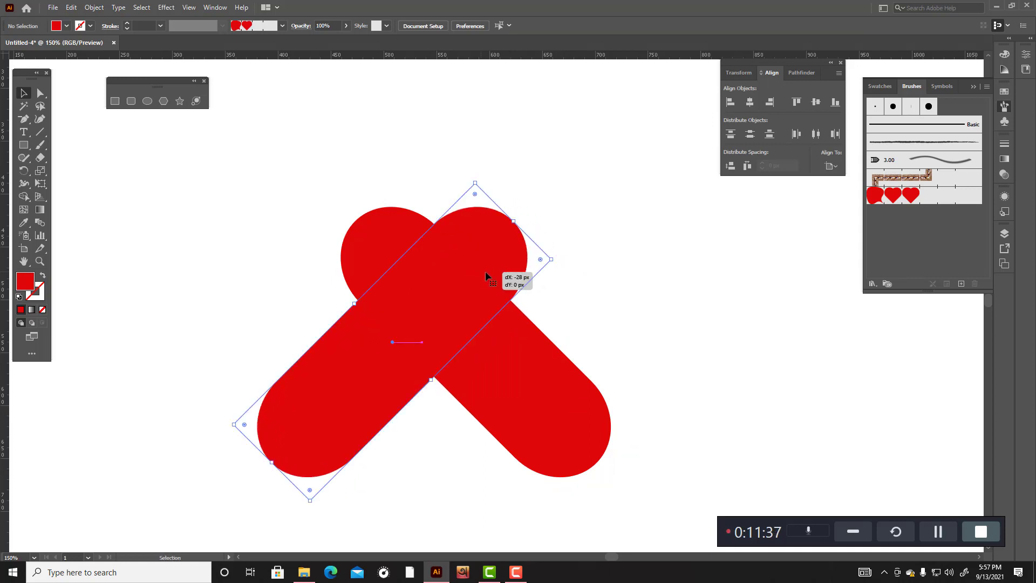
click(548, 257)
Step: Try removing the two lower arms of the unexpanded red bars with the Shape Builder, then undo the removals and deselect
mouse_move(300, 179)
mouse_down()
mouse_move(638, 402)
mouse_move(631, 394)
mouse_up()
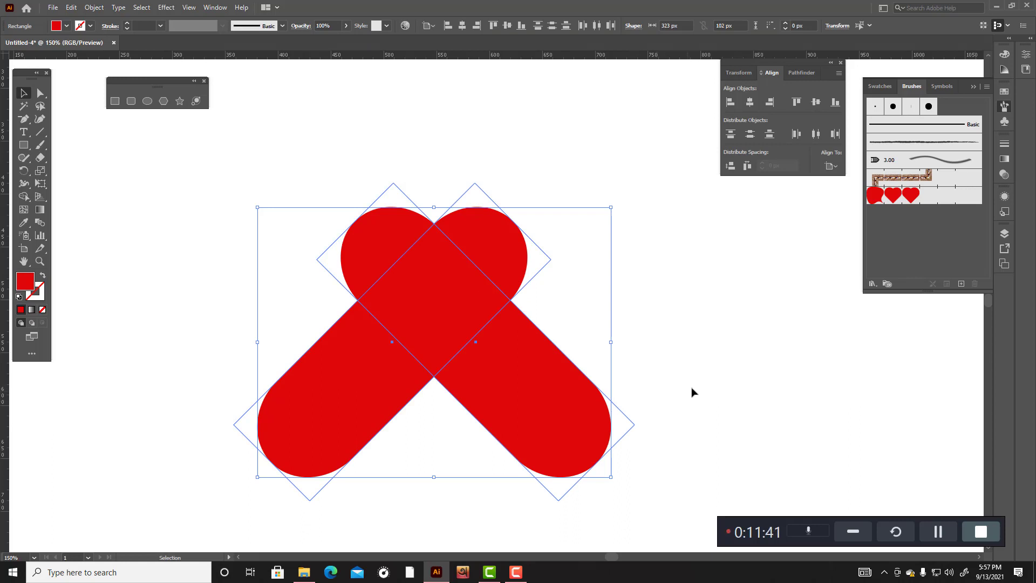
click(24, 198)
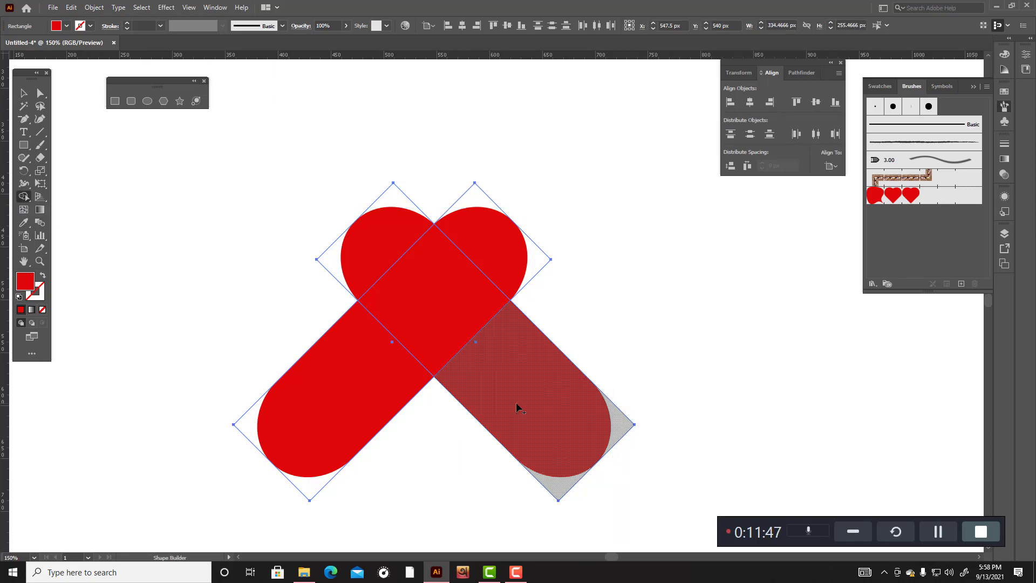
alt+click(517, 408)
alt+click(388, 403)
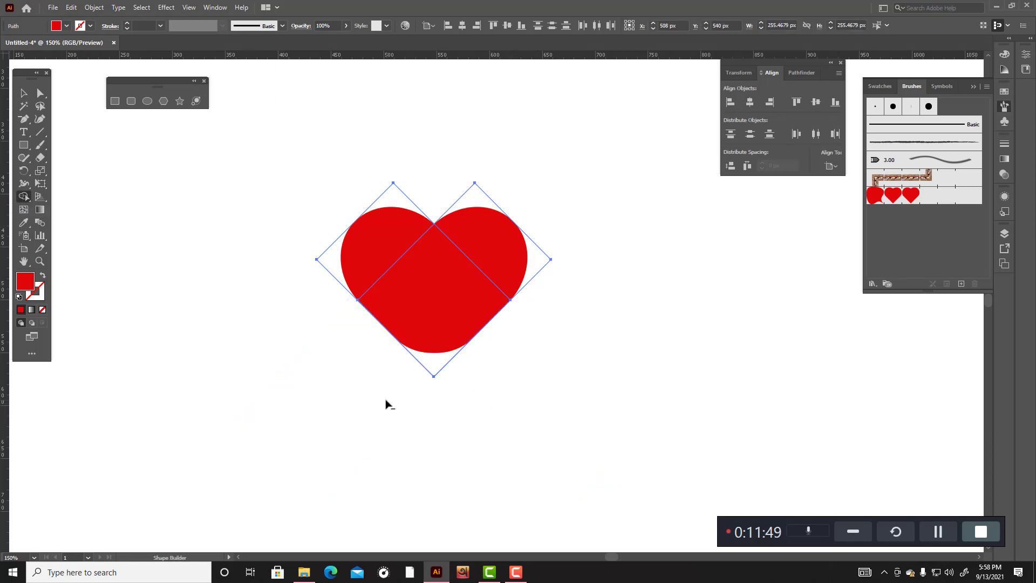
key(ctrl+z)
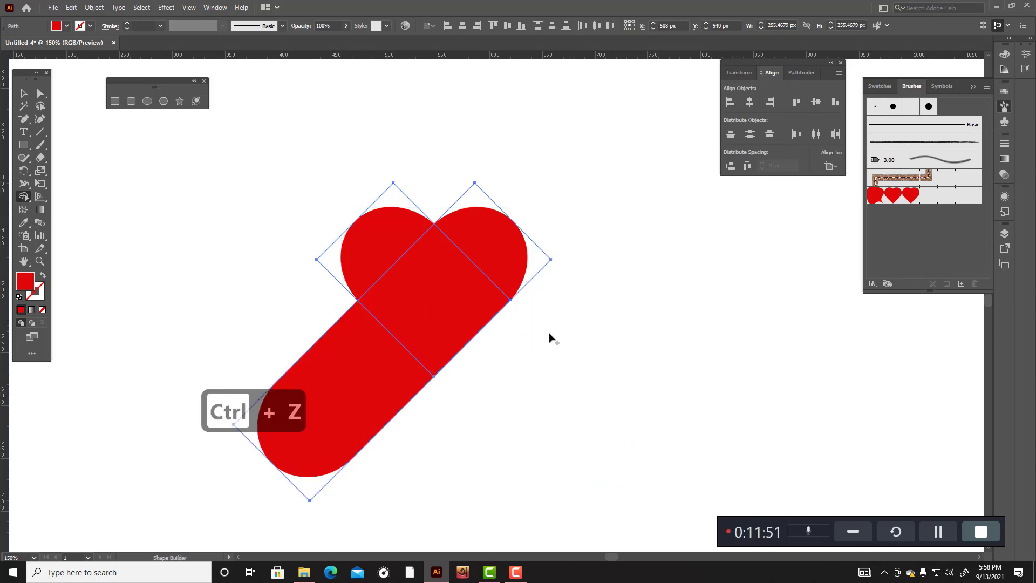
alt+click(379, 381)
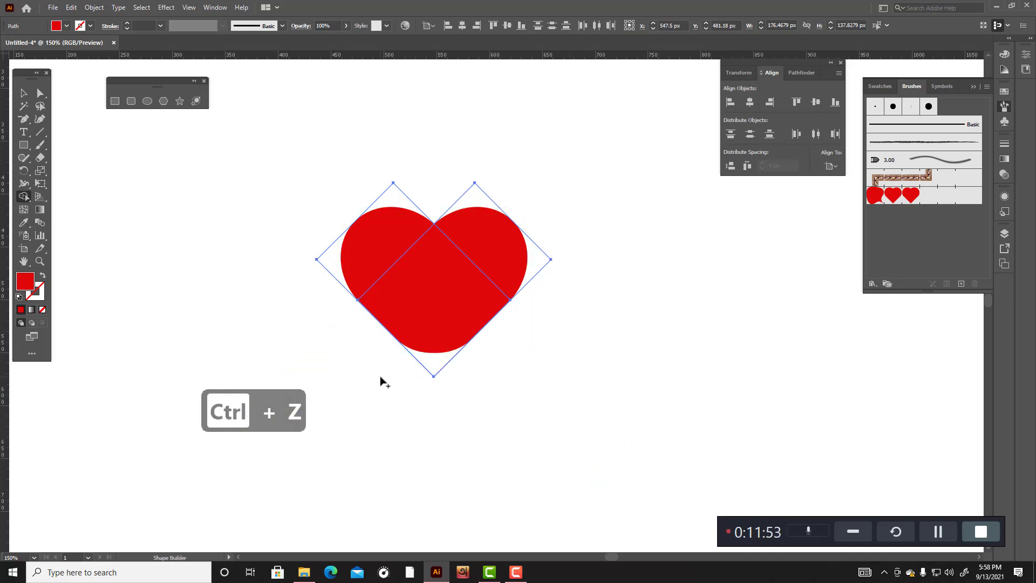
key(ctrl+z)
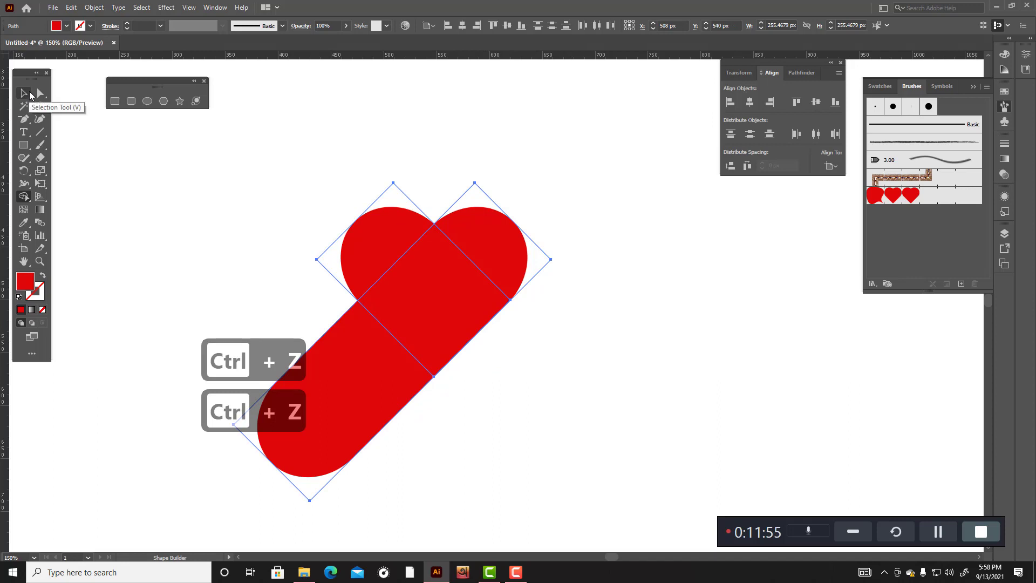
key(ctrl+z)
click(25, 93)
click(226, 156)
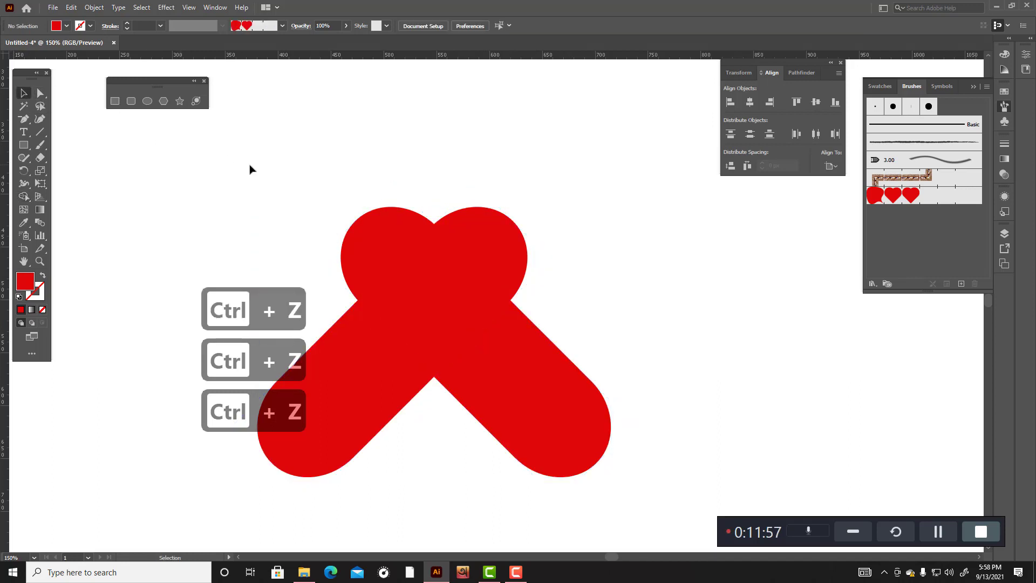
Step: Expand the appearance of both red bars so their rounded ends become real paths, and deselect them
drag(249, 164, 692, 550)
click(91, 8)
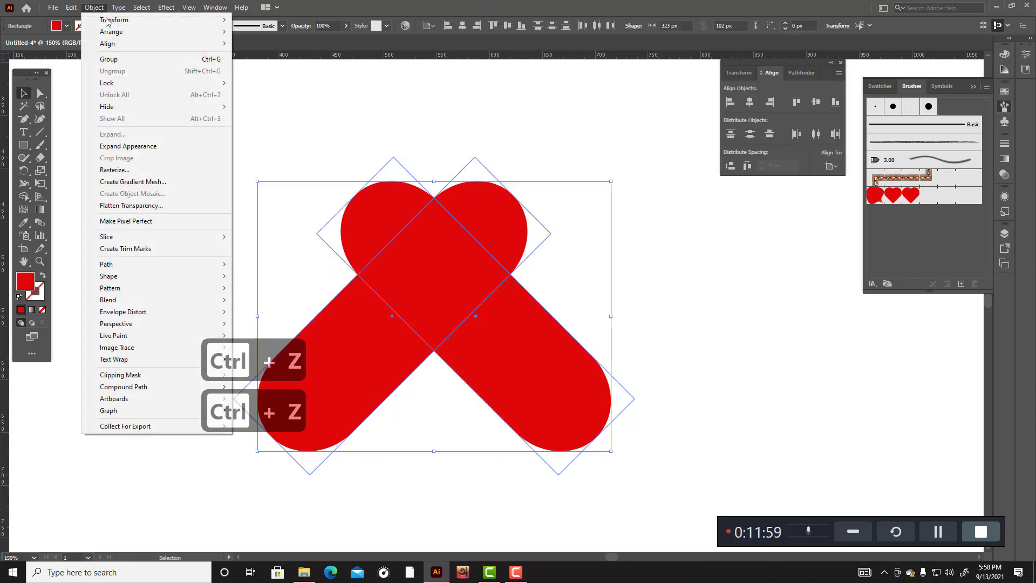
click(152, 147)
click(503, 149)
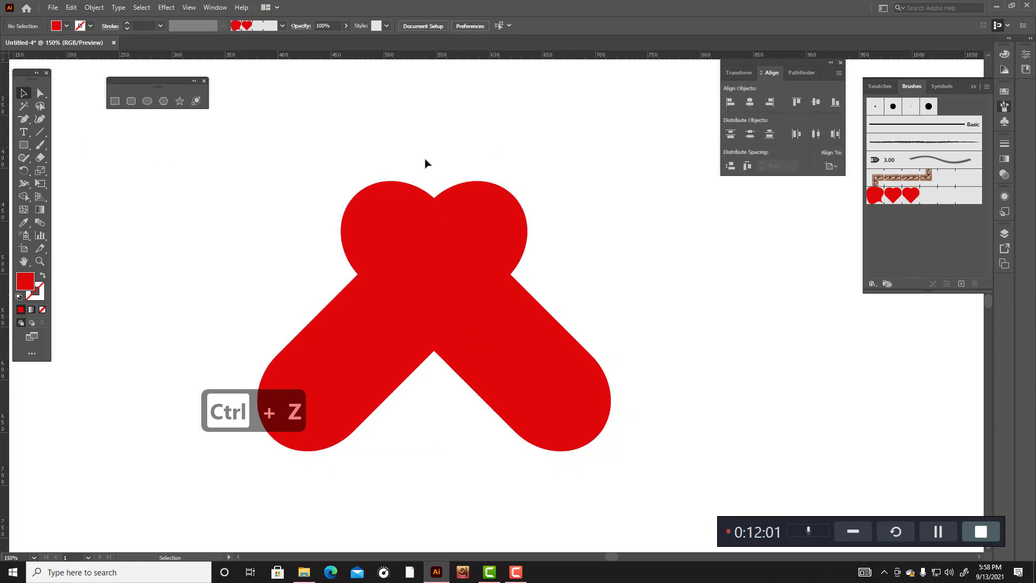
Step: Remove the lower arms of both expanded bars with the Shape Builder to leave a heart, and deselect it
drag(327, 150, 666, 417)
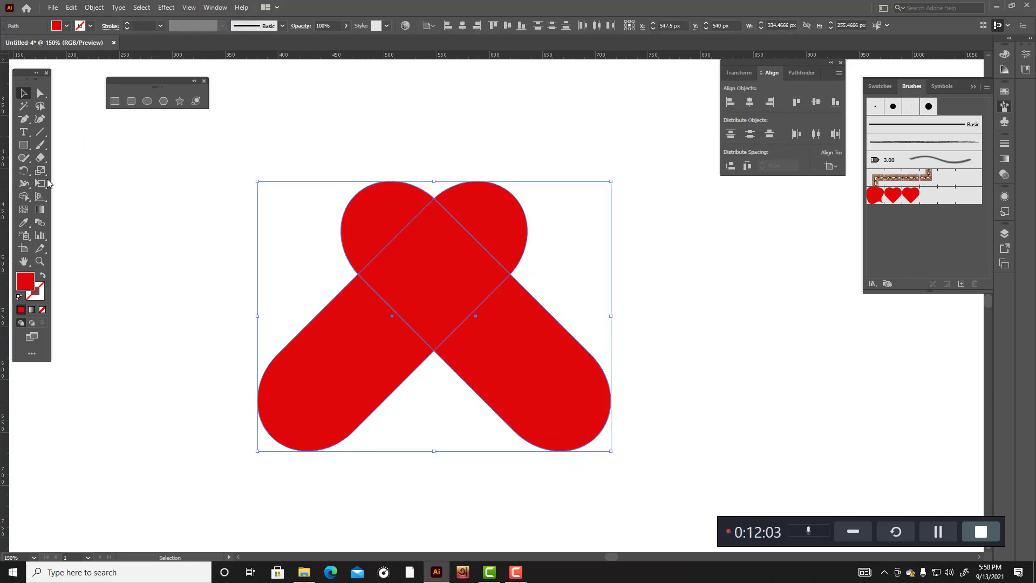
click(24, 198)
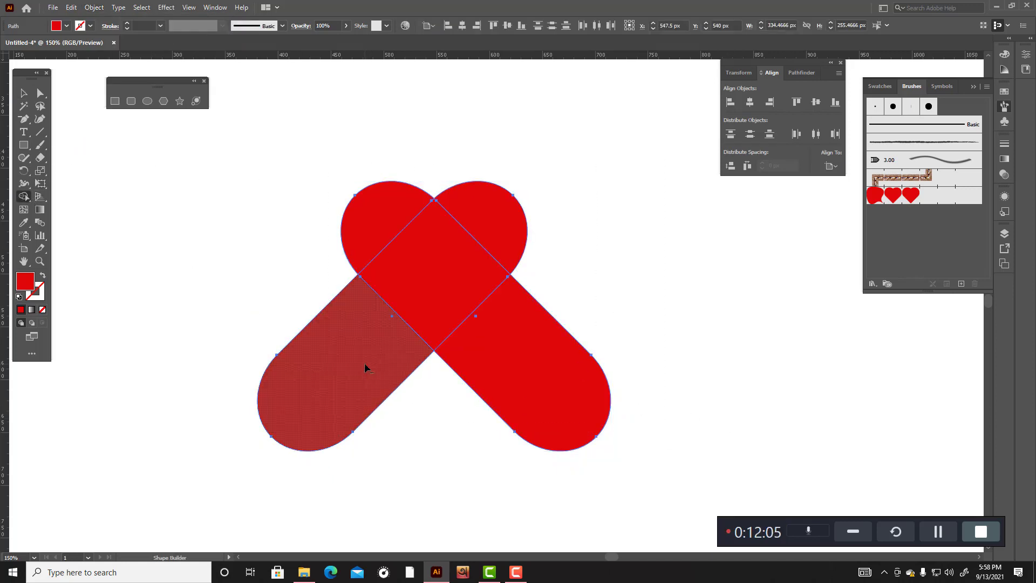
alt+click(365, 368)
alt+click(578, 370)
key(v)
click(222, 173)
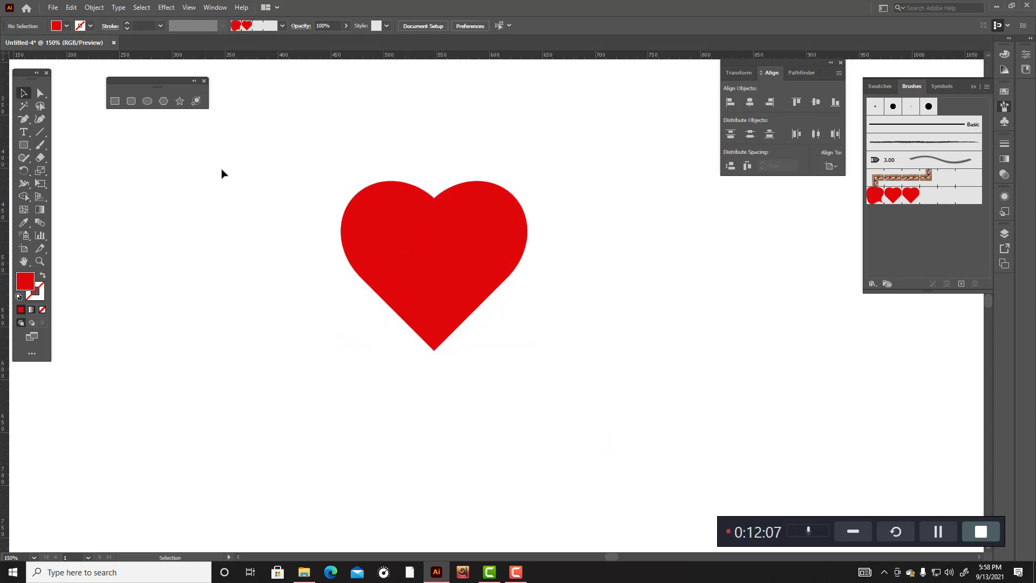
Step: Merge the overlapping pieces of the red heart into one shape with the Shape Builder, and deselect it
drag(268, 152, 608, 336)
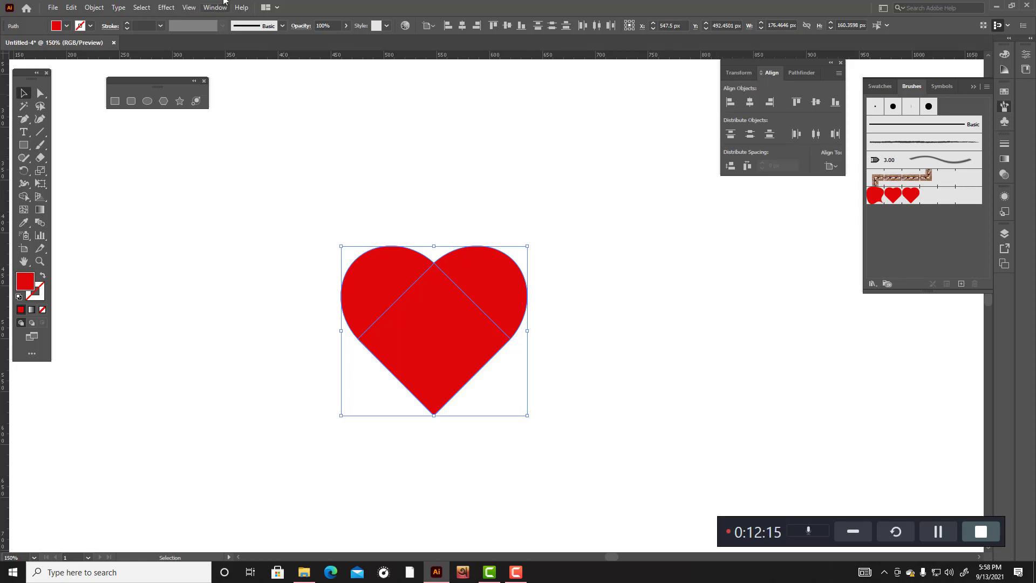
click(215, 7)
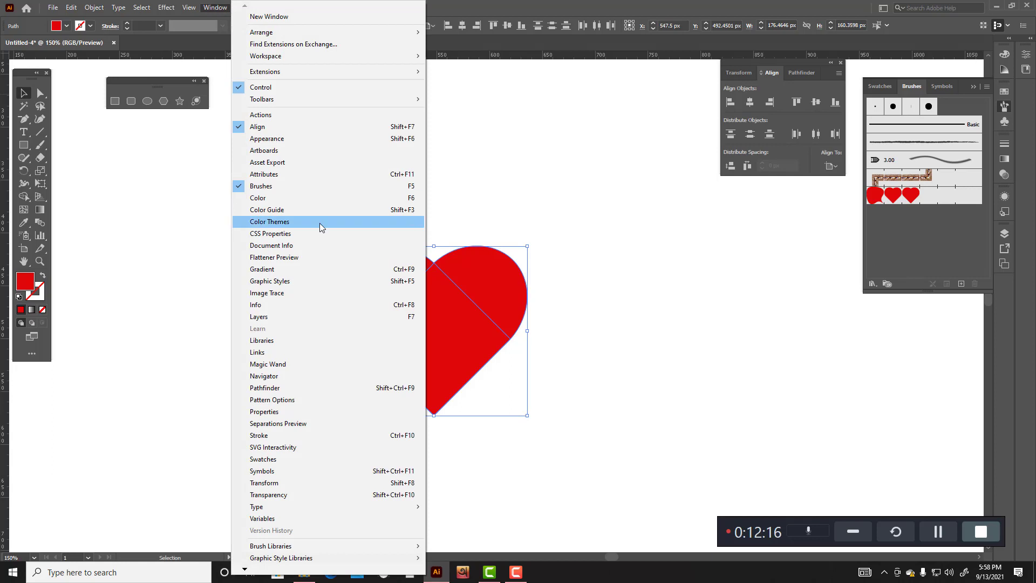
click(313, 390)
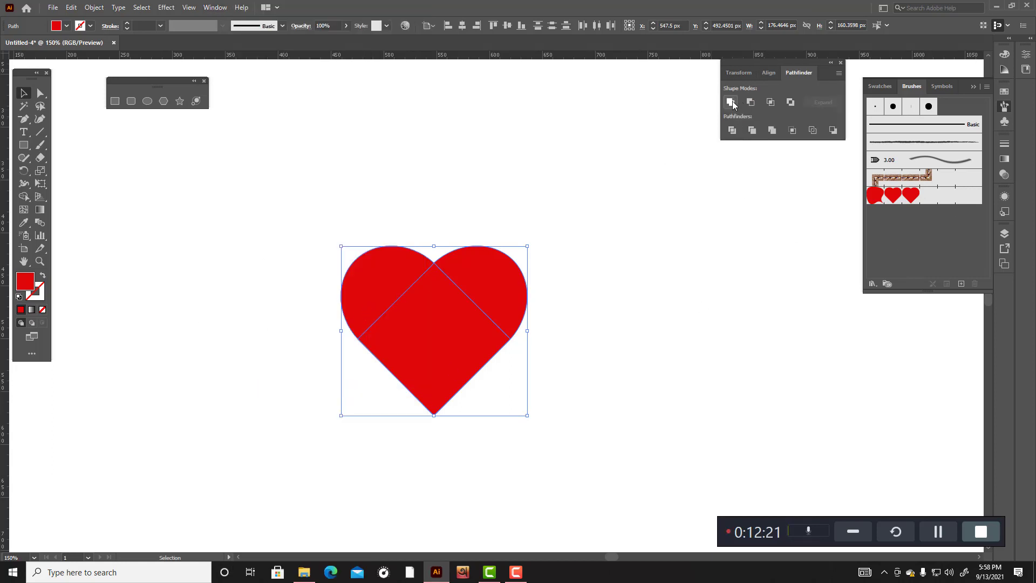
click(23, 196)
mouse_move(324, 318)
mouse_down()
mouse_move(375, 273)
mouse_move(403, 322)
mouse_move(477, 291)
mouse_move(508, 245)
mouse_up()
key(v)
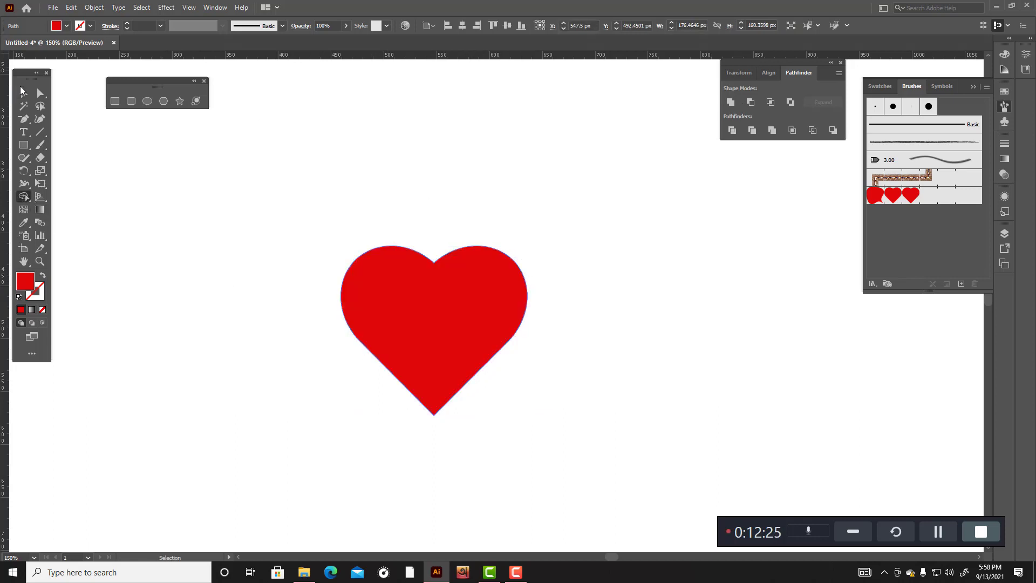
click(254, 153)
Step: Shrink the merged heart to about 96 px wide and 87 px high, place it near the artboard's upper left, and deselect it
key(ctrl+a)
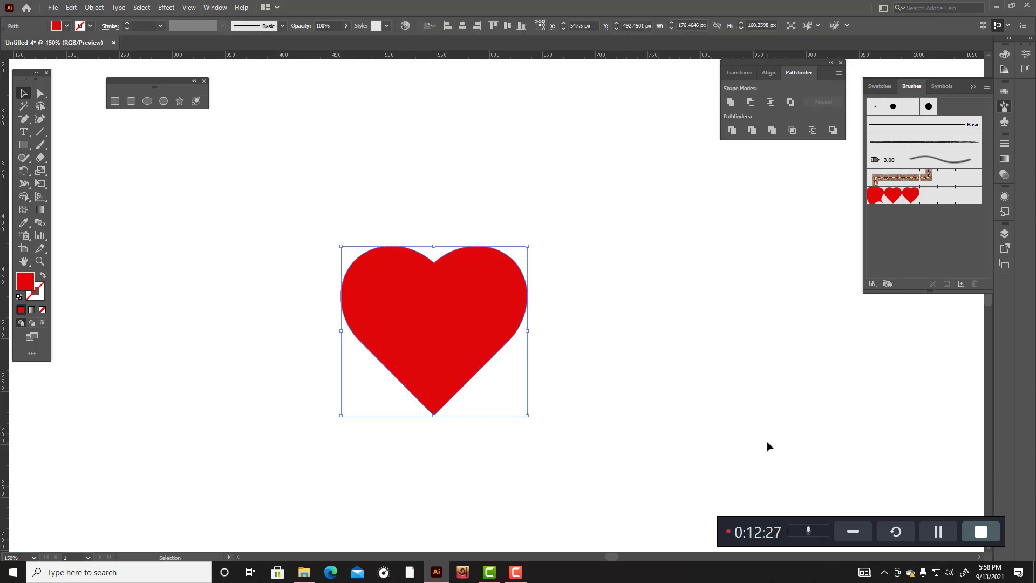
key(ctrl+minus)
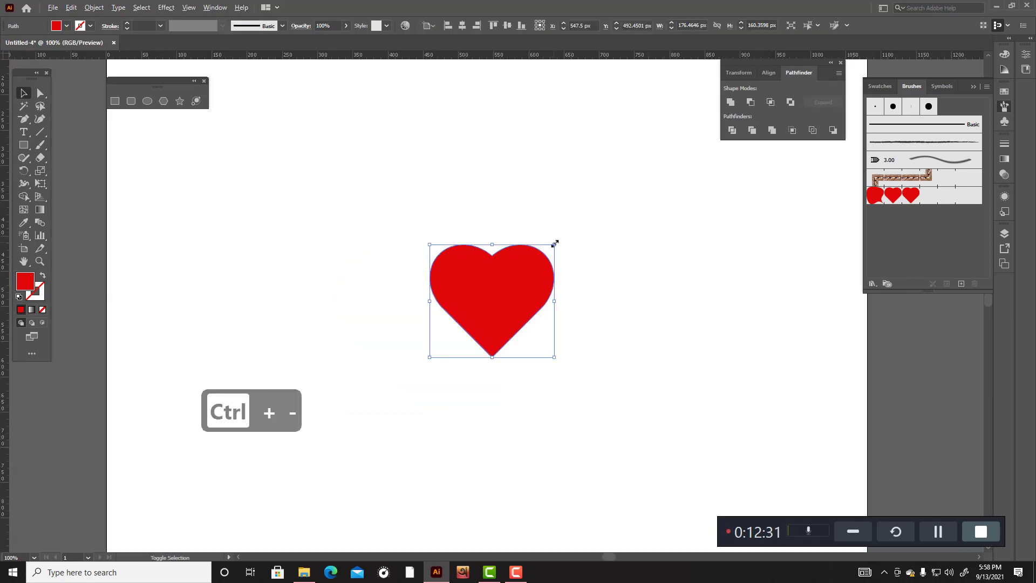
drag(554, 244, 206, 175)
click(405, 189)
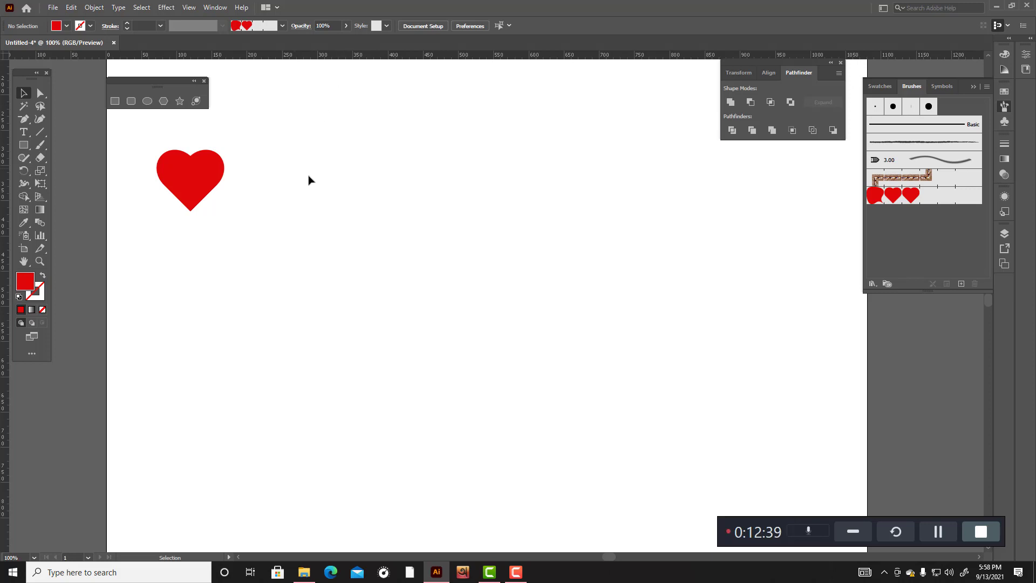
Step: Move the small heart about 428 px to the right and 17 px down, to the upper middle of the artboard
drag(126, 132, 432, 270)
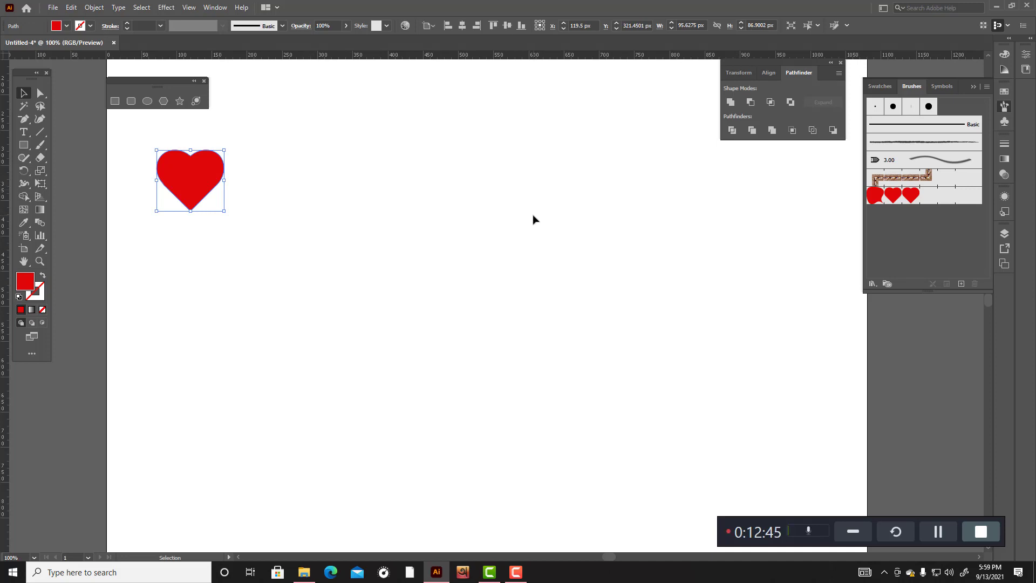
click(363, 229)
drag(205, 161, 434, 226)
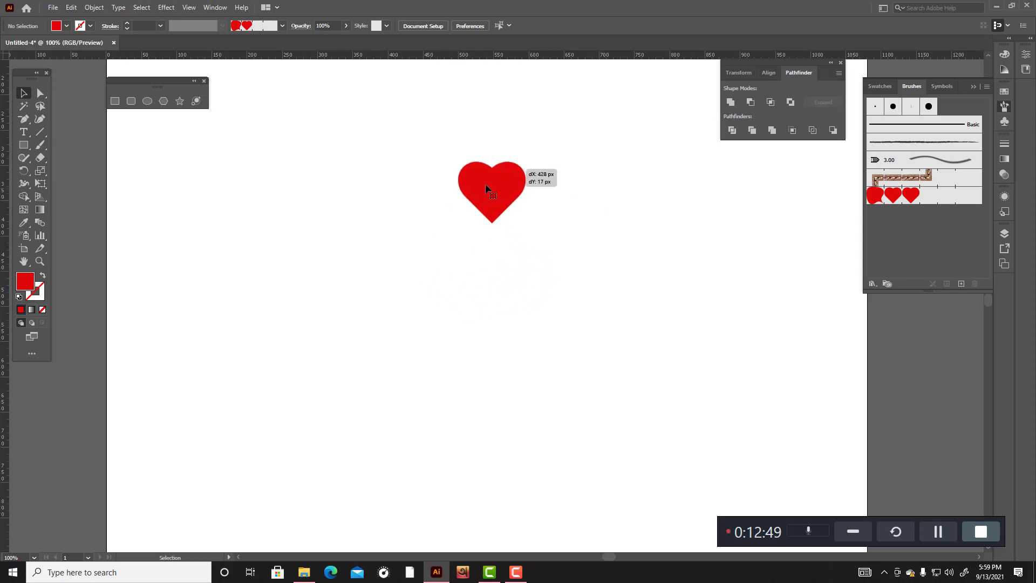
drag(485, 185, 486, 185)
Step: Rotate the heart upside down with its tip pointing up, fine-tune the angle to make it upright, and deselect it
drag(528, 157, 420, 281)
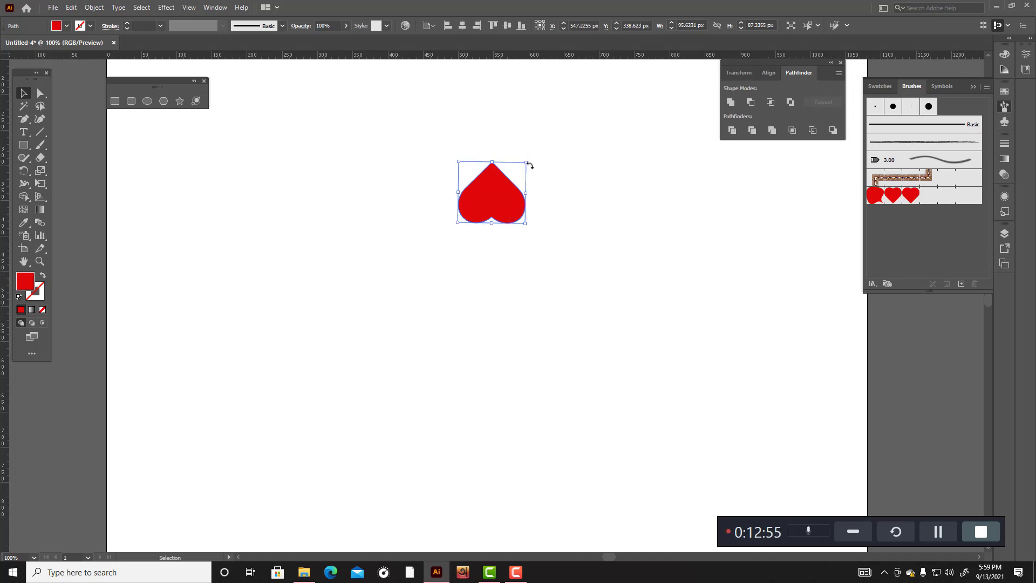
drag(530, 162, 531, 162)
click(572, 209)
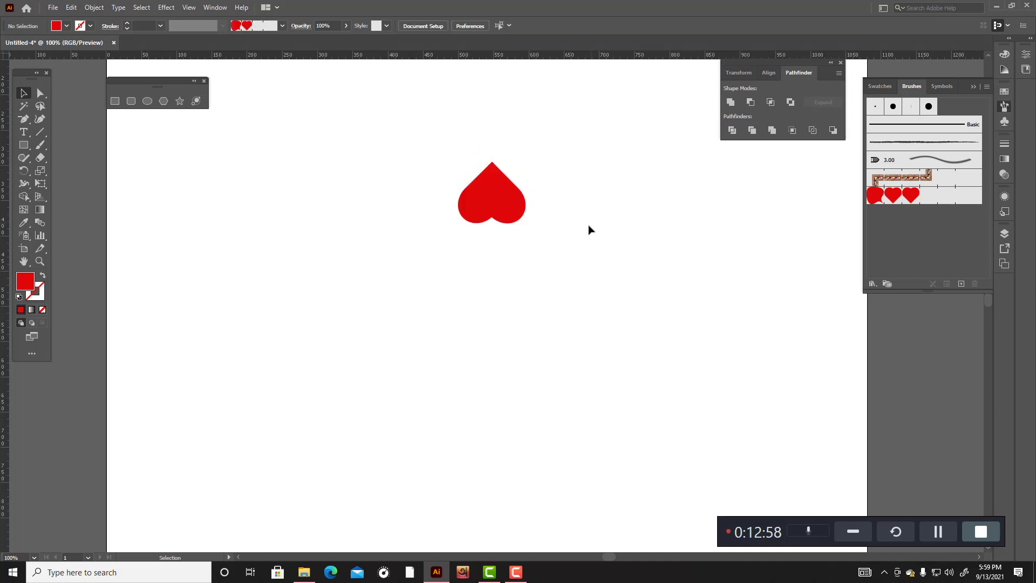
click(516, 208)
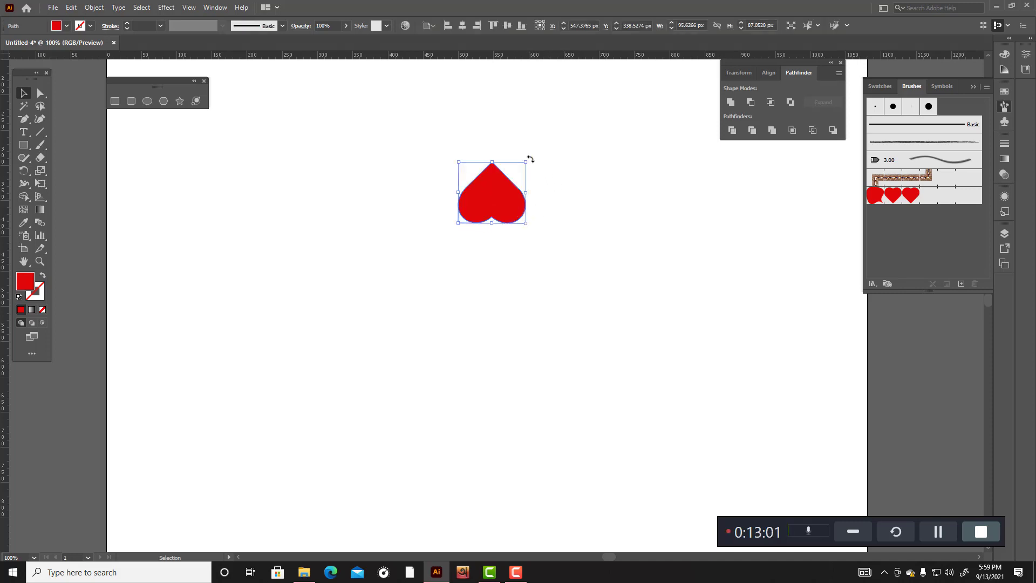
drag(529, 160, 529, 158)
key(ctrl+plus)
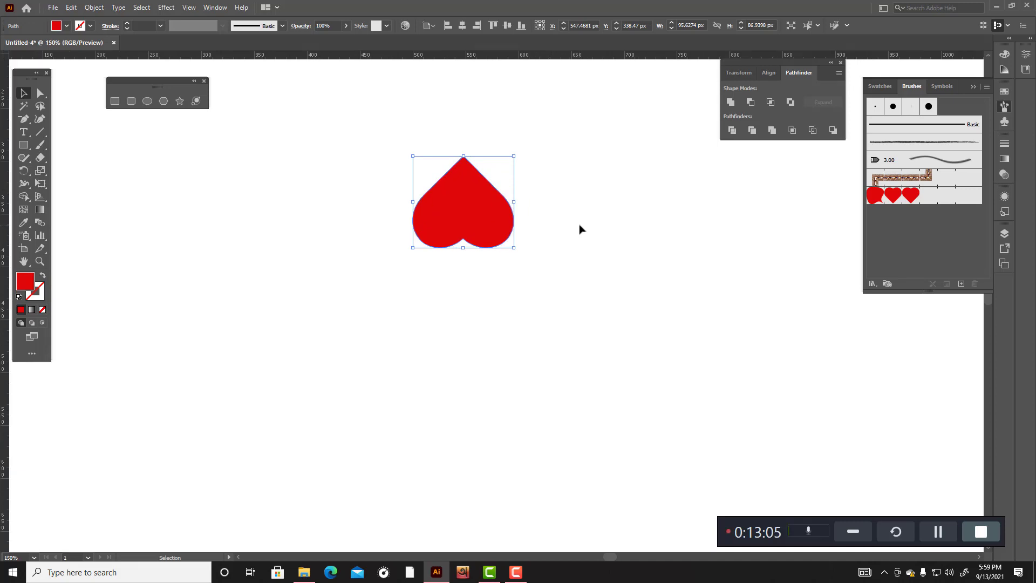
click(564, 228)
click(489, 216)
drag(517, 151, 518, 151)
click(586, 211)
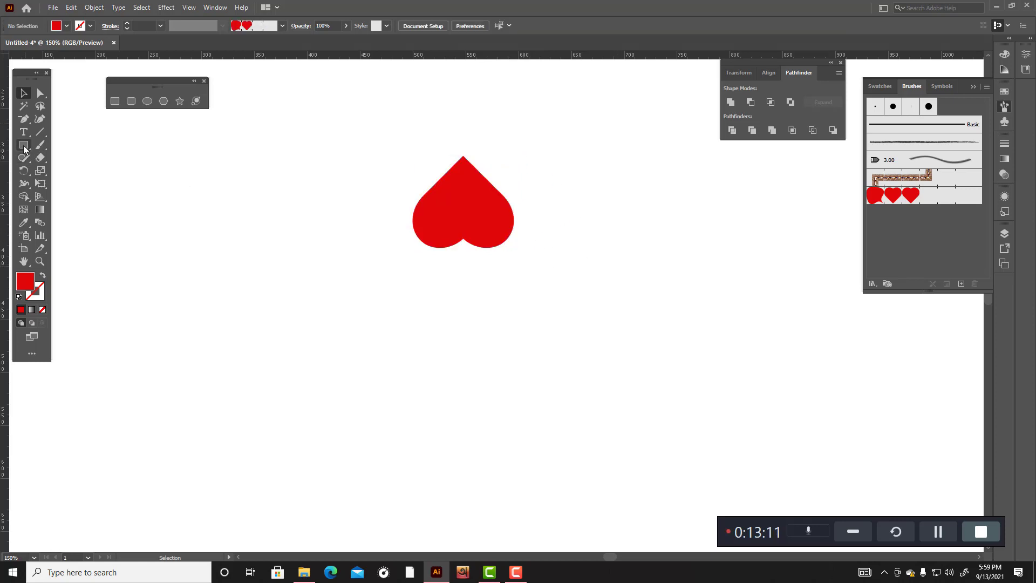
Step: Draw the left half of a spade stem below the heart's notch with the Pen tool, as a closed, unfilled red outline about 35 px wide
click(23, 118)
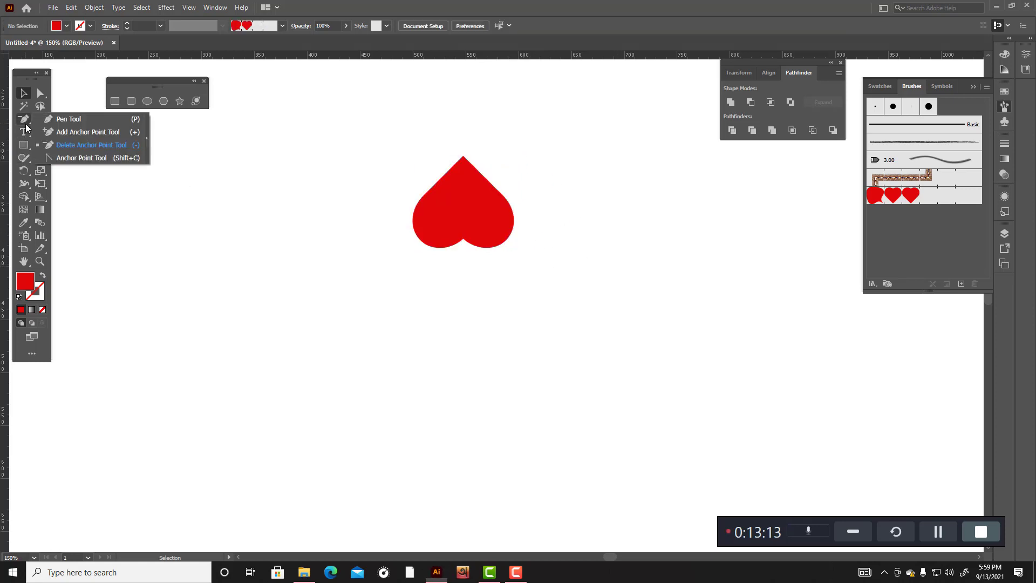
click(53, 118)
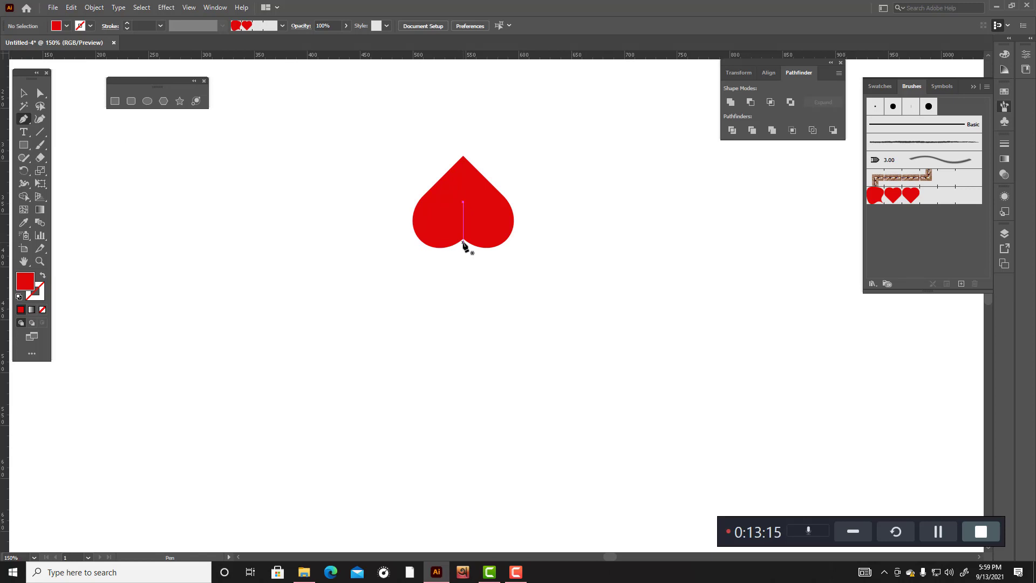
click(463, 243)
drag(438, 266, 427, 285)
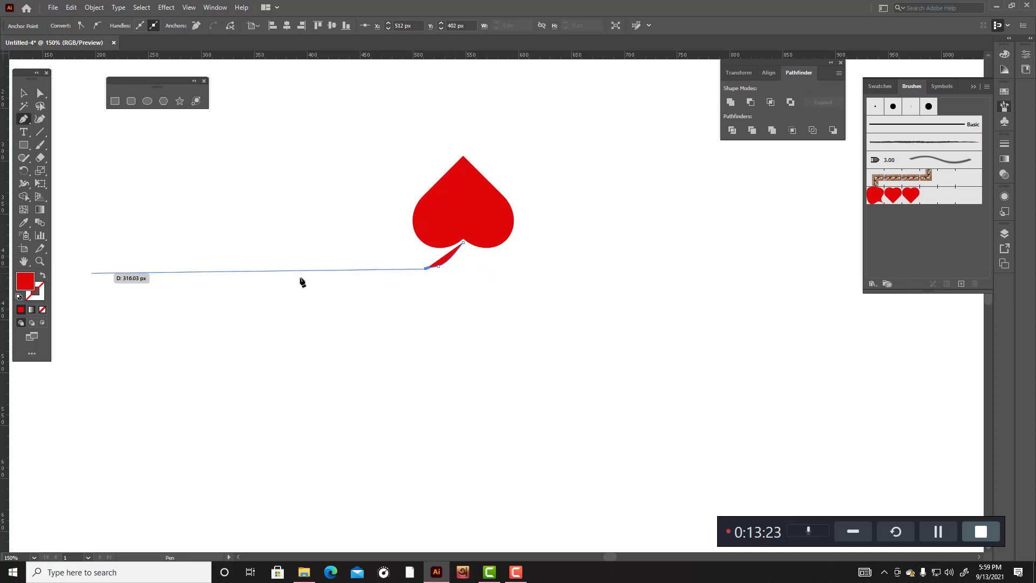
click(43, 274)
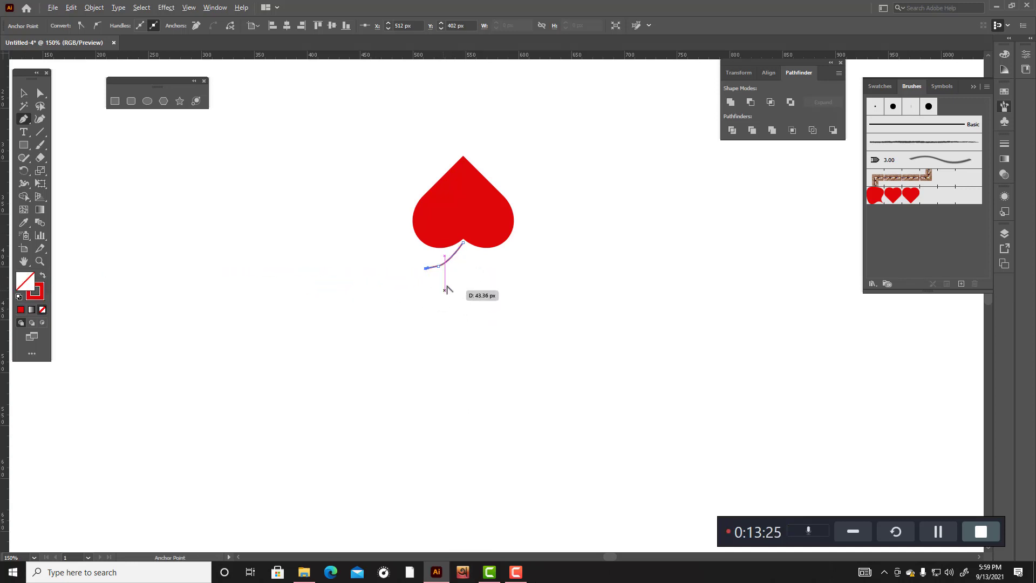
scroll(448, 286, up, 2)
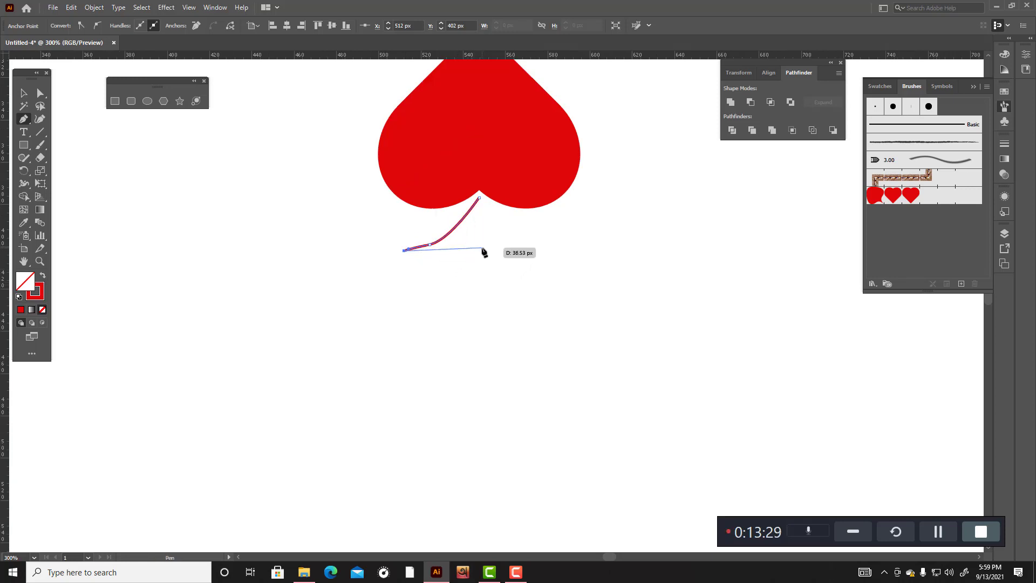
click(479, 249)
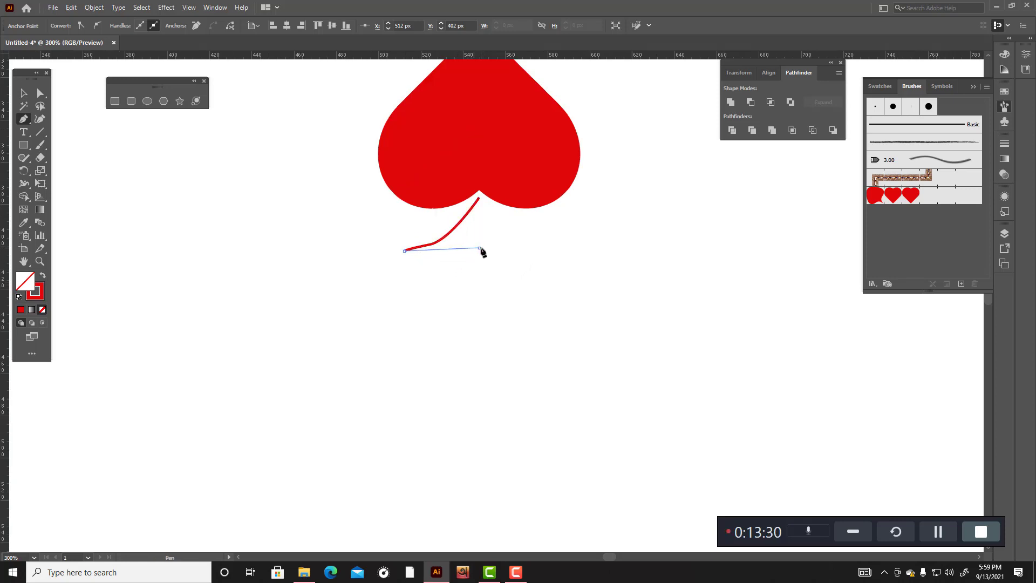
click(480, 199)
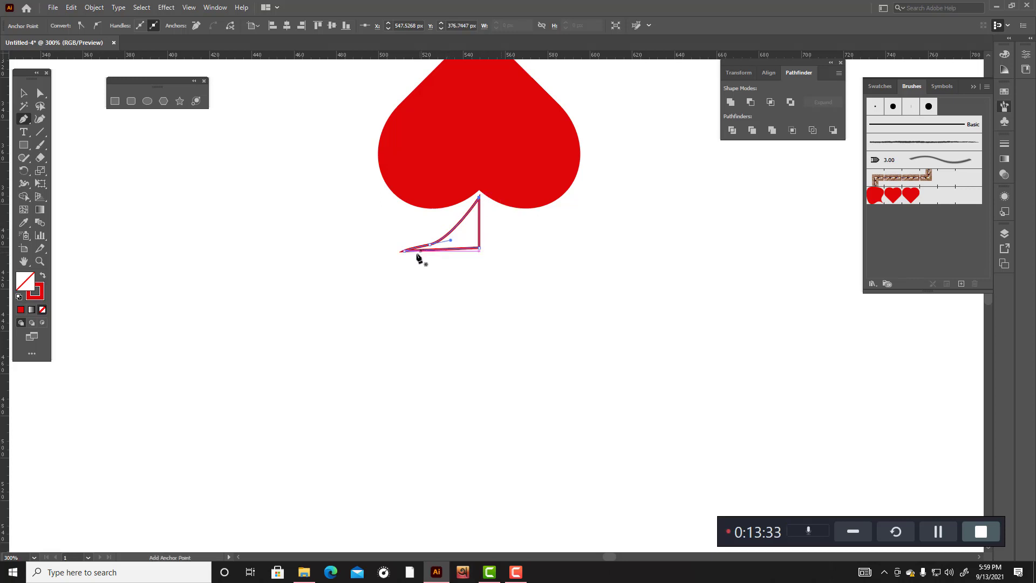
Step: Adjust the curve of the stem half's slanted side with the Curvature tool, and add a point on its base near the pointed tip
click(40, 118)
drag(430, 244, 430, 239)
double_click(404, 251)
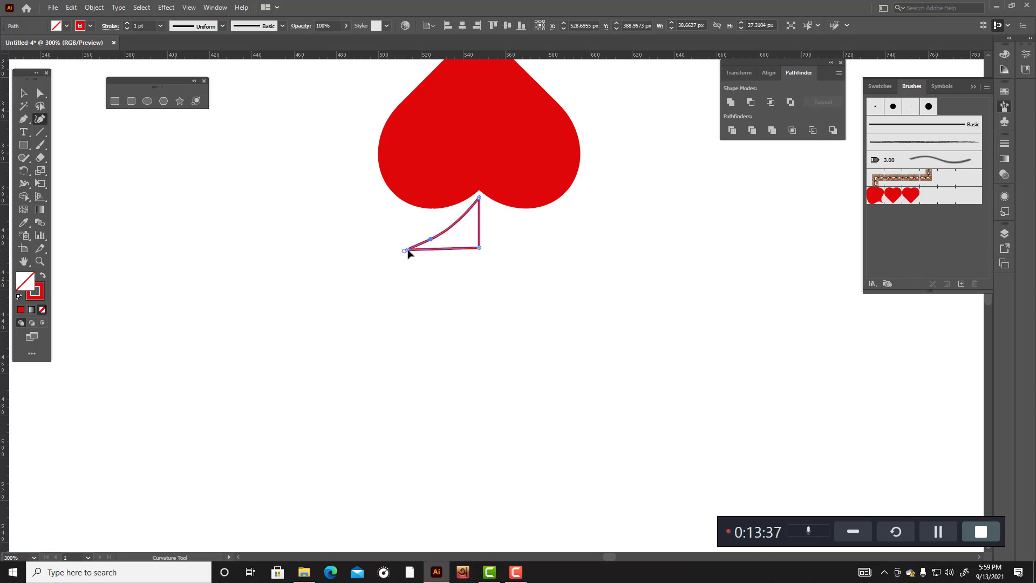
click(413, 250)
click(214, 8)
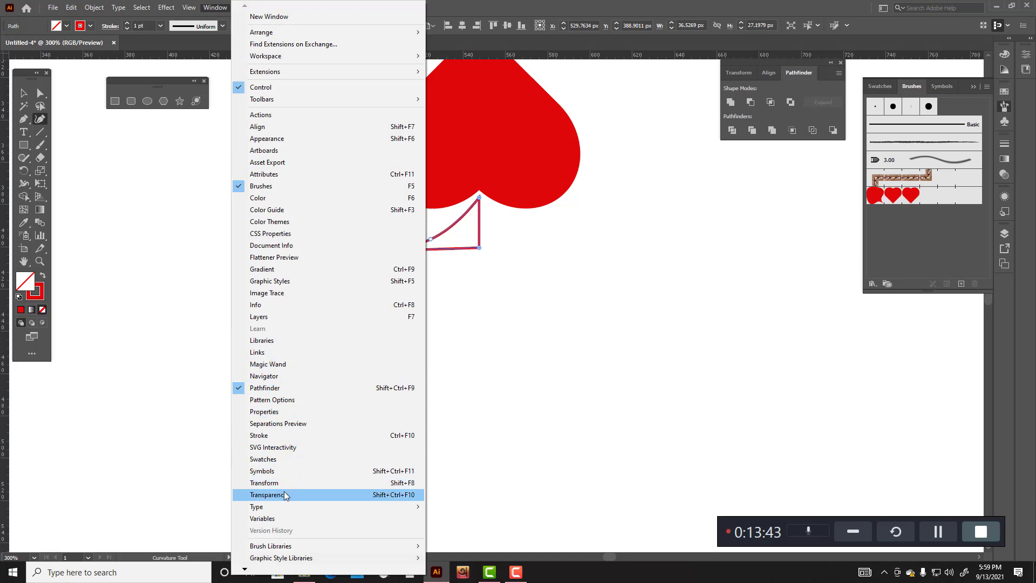
mouse_move(246, 569)
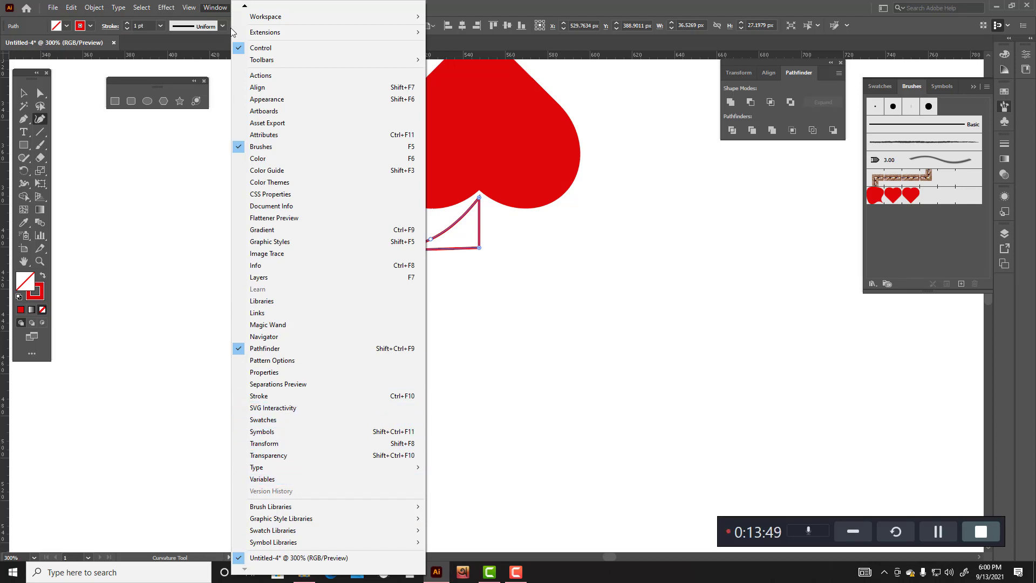
click(189, 7)
click(189, 7)
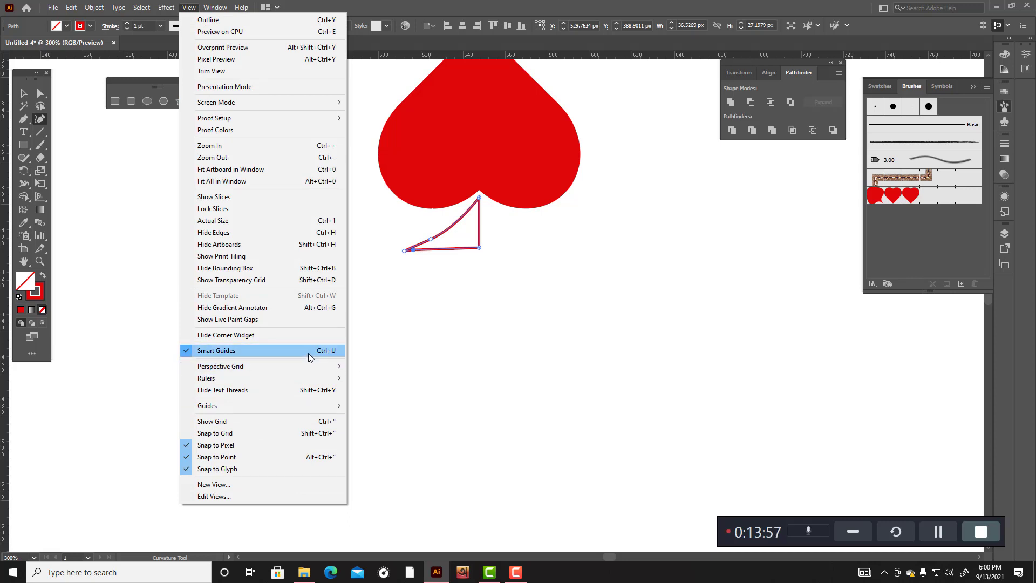
click(22, 94)
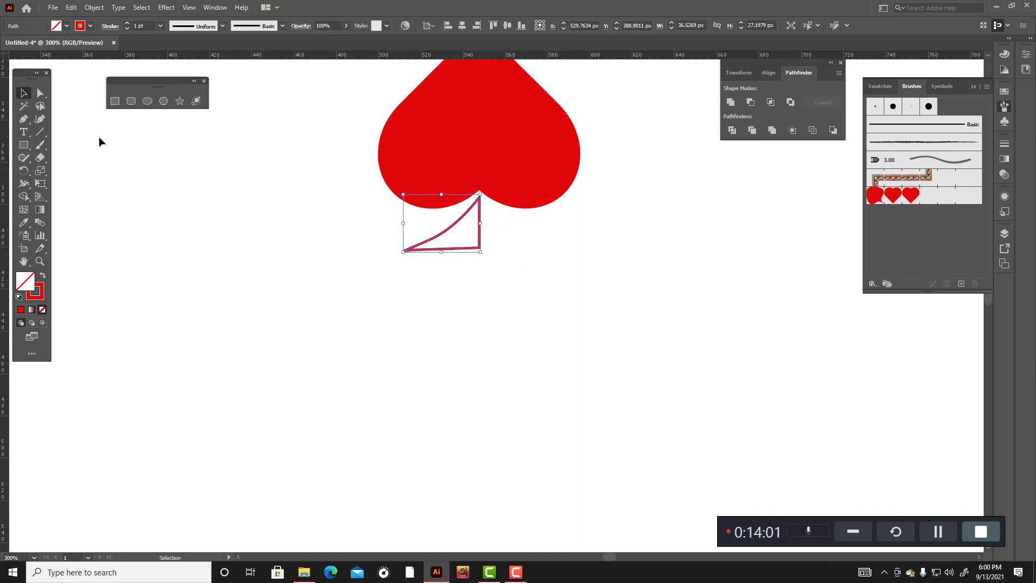
Step: Bow the stem half's base slightly downward by shifting its corner and base points with the Curvature tool, and deselect it
click(40, 119)
drag(479, 249, 480, 250)
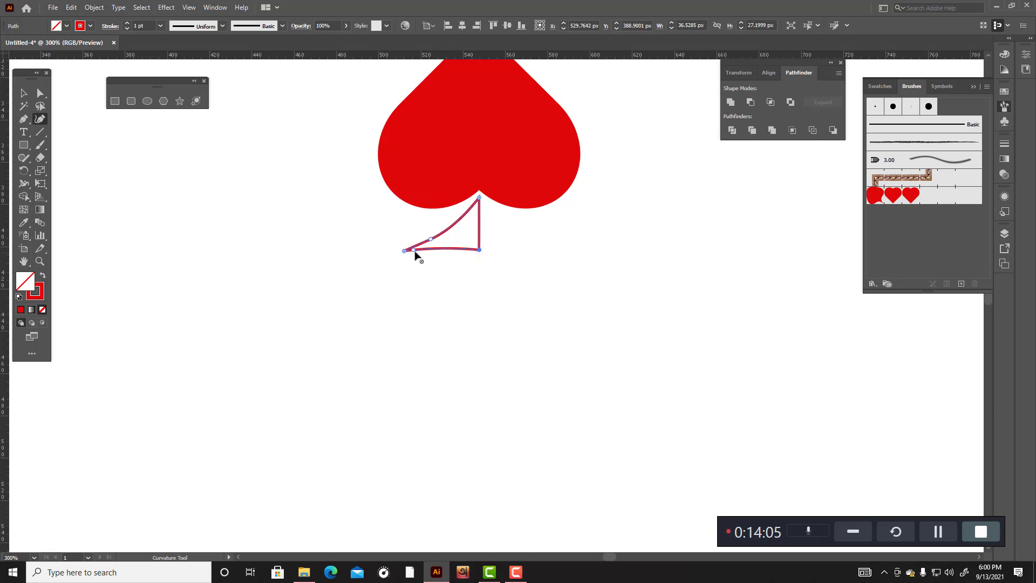
drag(414, 250, 439, 252)
click(24, 93)
click(123, 151)
Step: Swap the stem half's fill and stroke to make it solid red without an outline, and deselect it
click(481, 251)
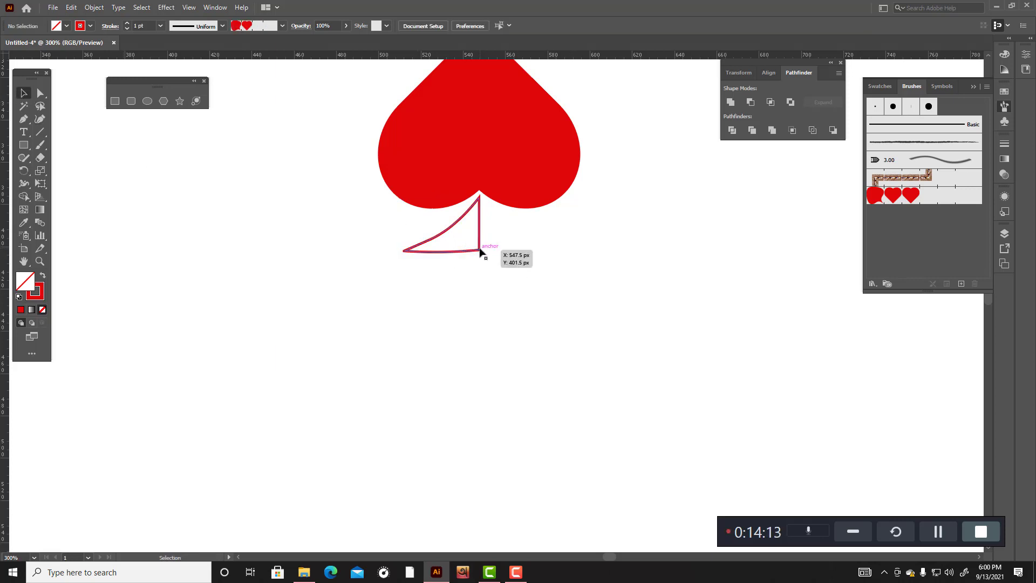
click(42, 275)
click(541, 339)
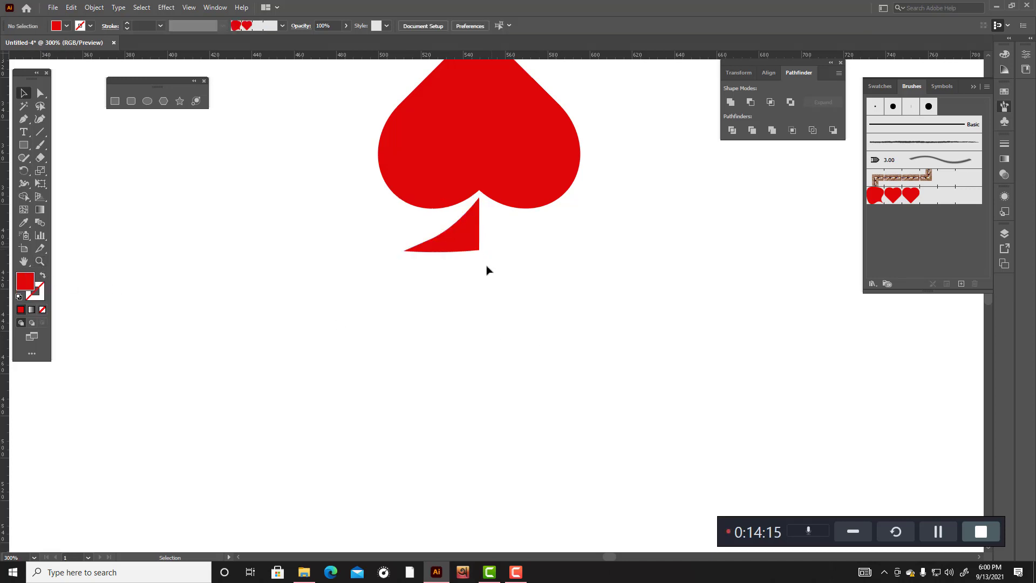
Step: Select the filled stem half below the upside-down heart and activate the Reflect tool for it
click(456, 233)
scroll(517, 342, up, 2)
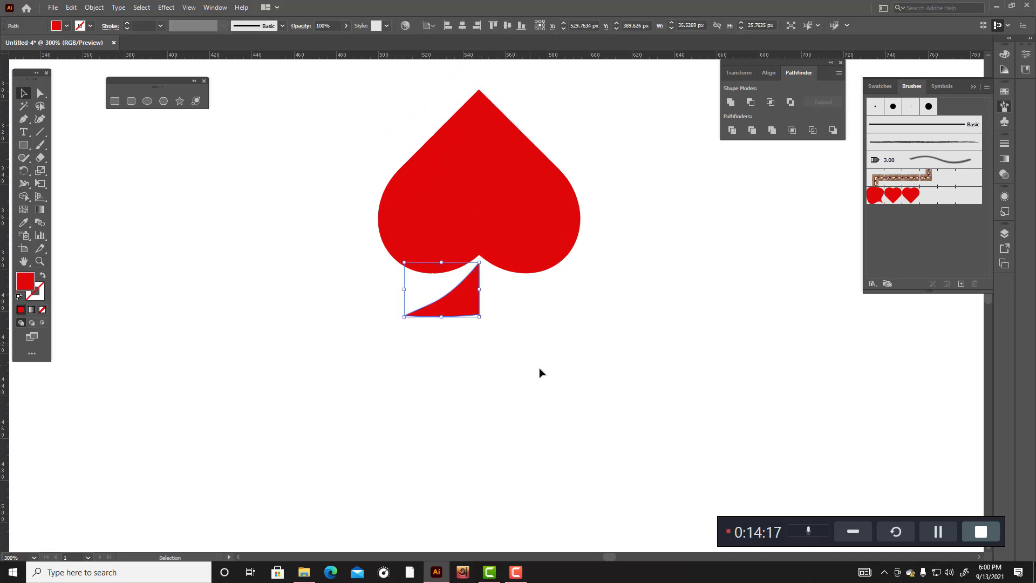
drag(24, 175, 51, 188)
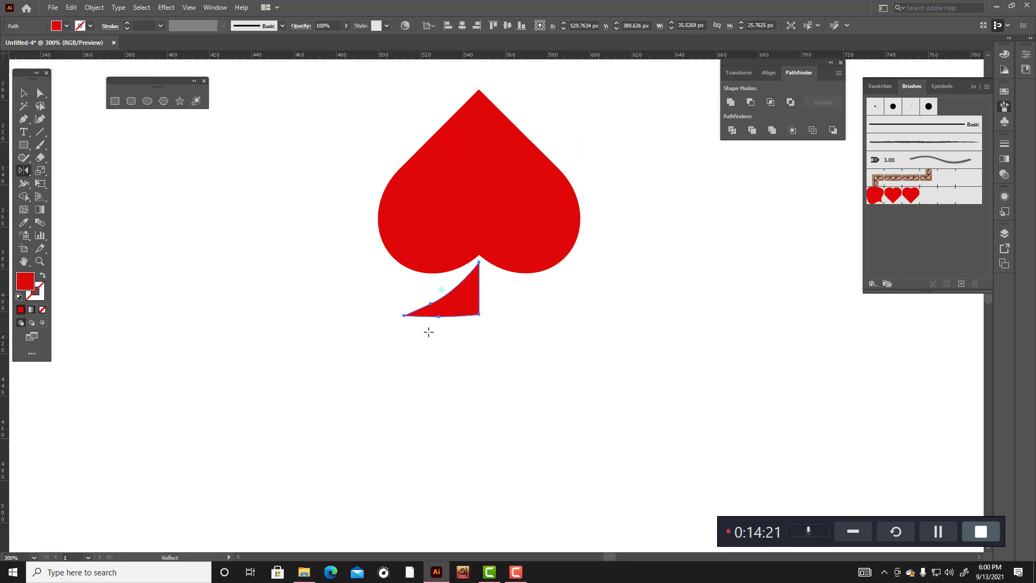
scroll(428, 330, up, 2)
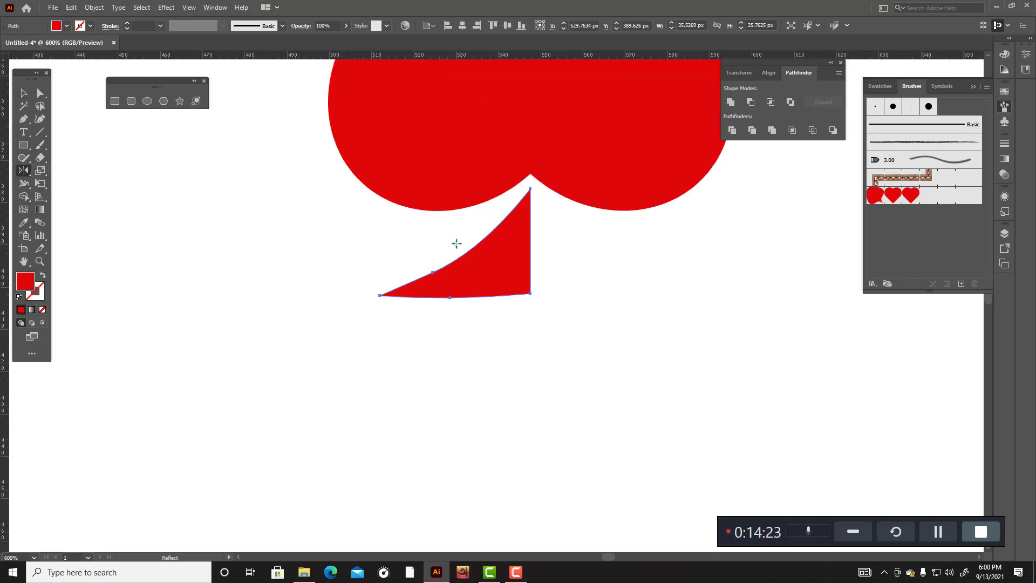
drag(529, 238, 484, 261)
key(ctrl+z)
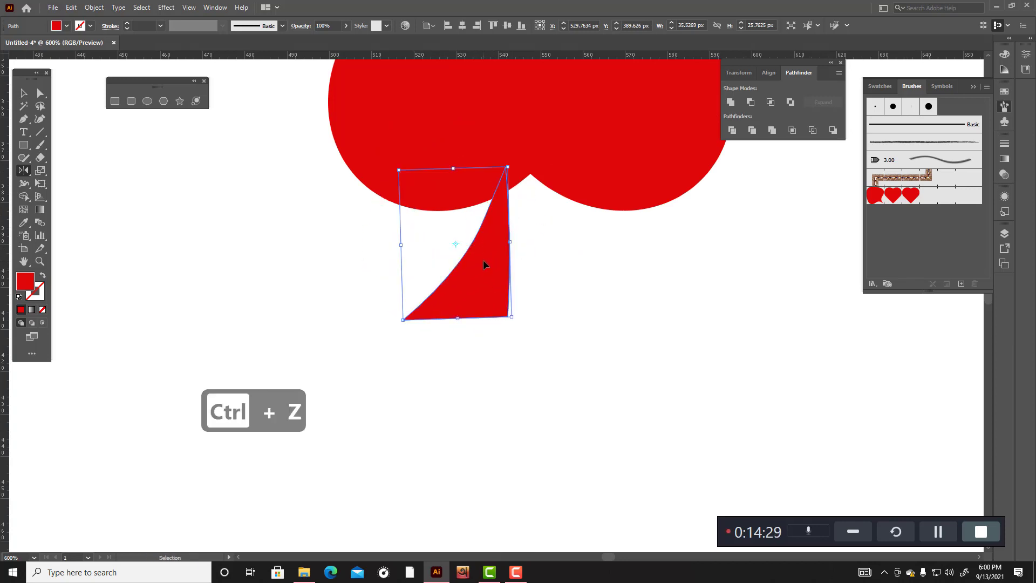
key(ctrl+z)
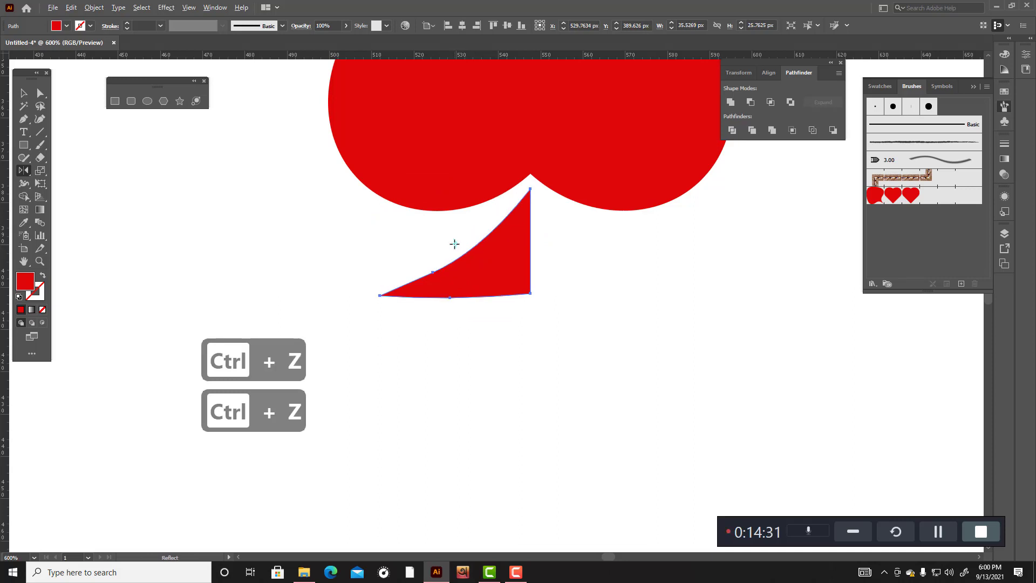
Step: Mirror a copy of the stem half across its vertical edge, and combine both halves into a single stem shape with Pathfinder
alt+click(530, 253)
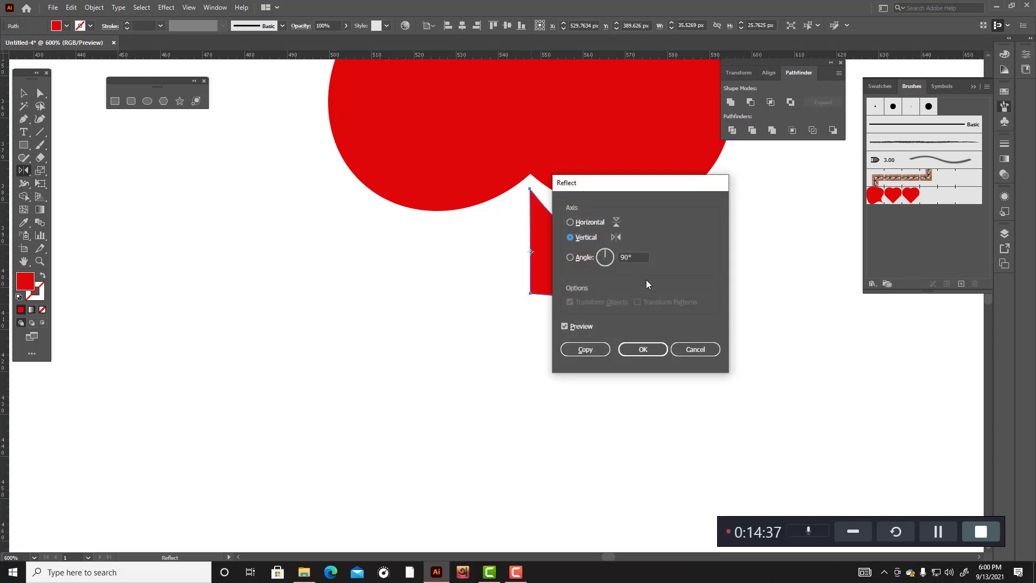
click(594, 350)
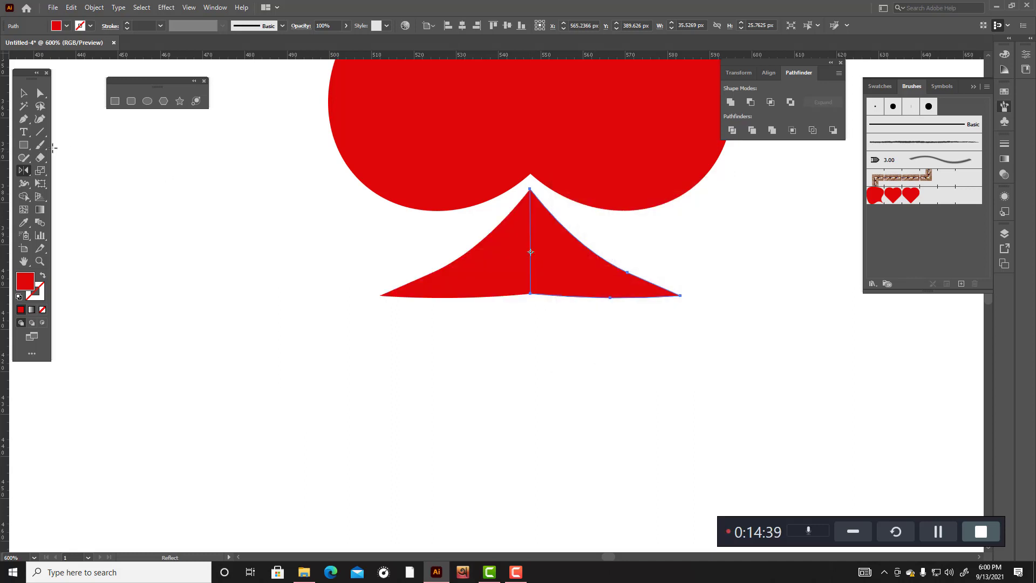
key(v)
drag(377, 254, 740, 393)
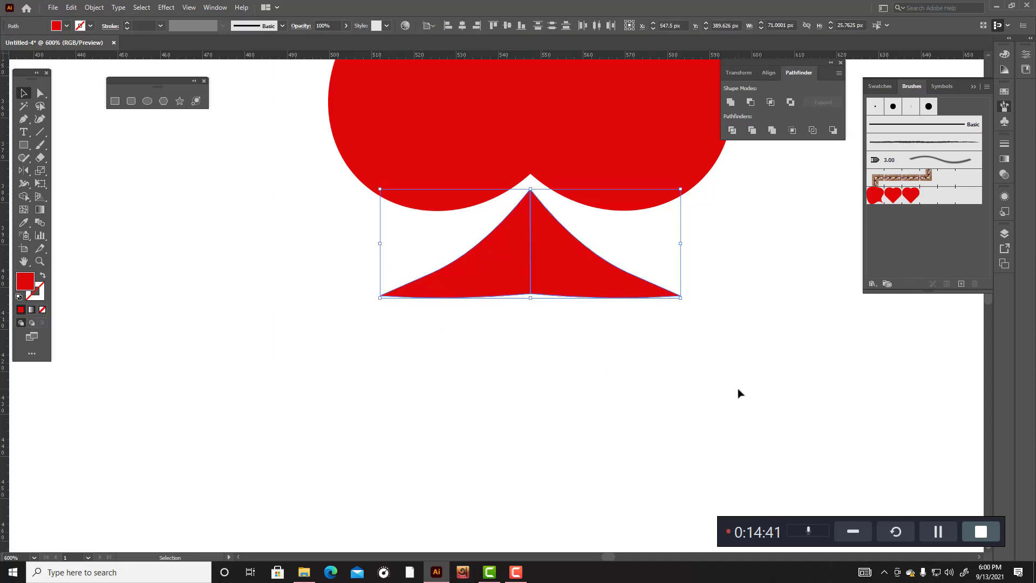
scroll(718, 391, up, 3)
click(732, 130)
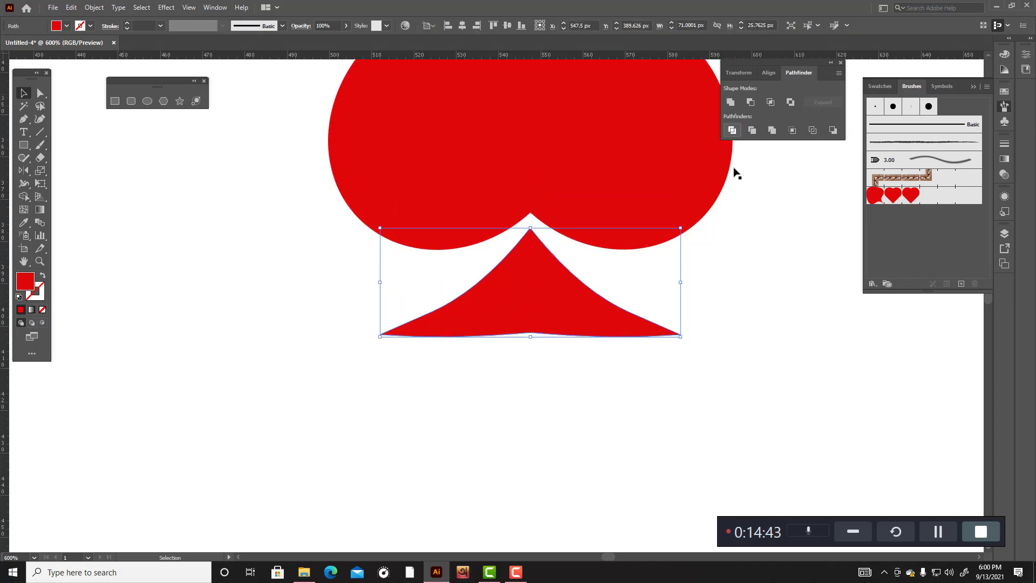
click(761, 320)
Step: Select the upside-down heart together with its stem, enlarge the spade, and move it off the artboard onto the canvas to its left
scroll(761, 320, down, 2)
drag(488, 140, 833, 386)
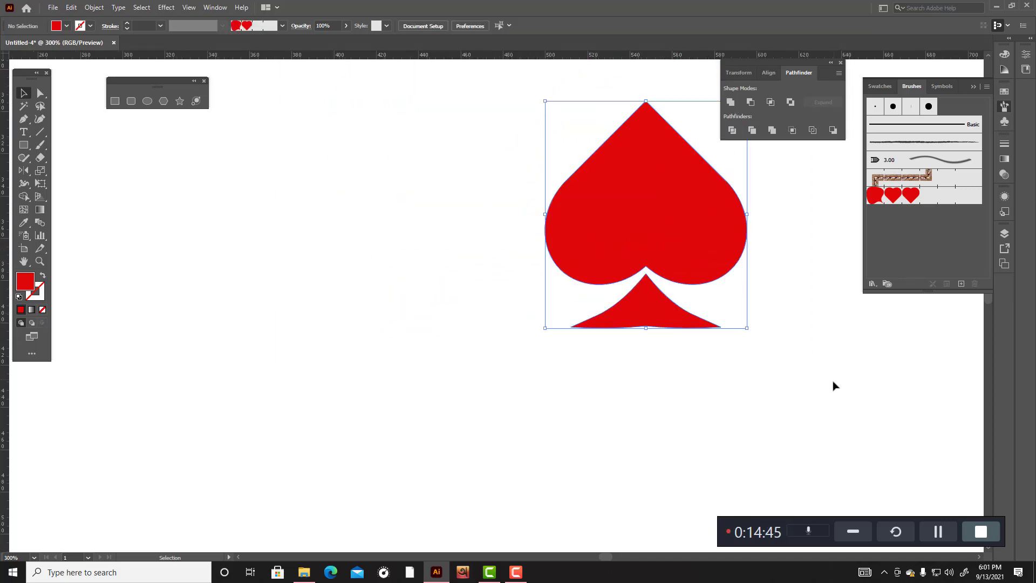
scroll(833, 377, down, 3)
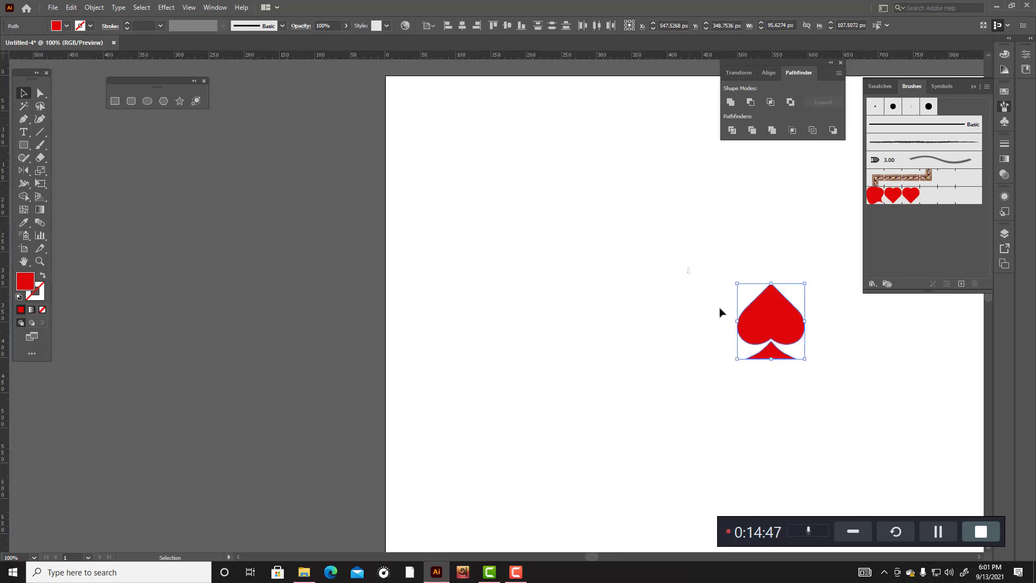
drag(804, 283, 869, 215)
drag(826, 335, 250, 282)
click(335, 320)
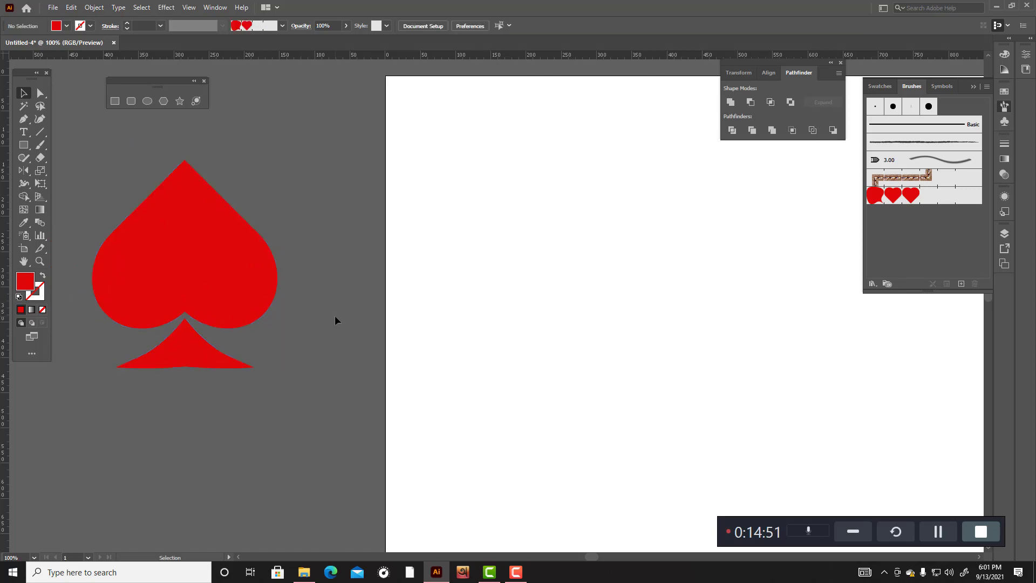
Step: Start setting up a new document and show the blank presets for Web
scroll(616, 358, down, 3)
scroll(642, 370, up, 2)
scroll(642, 370, down, 2)
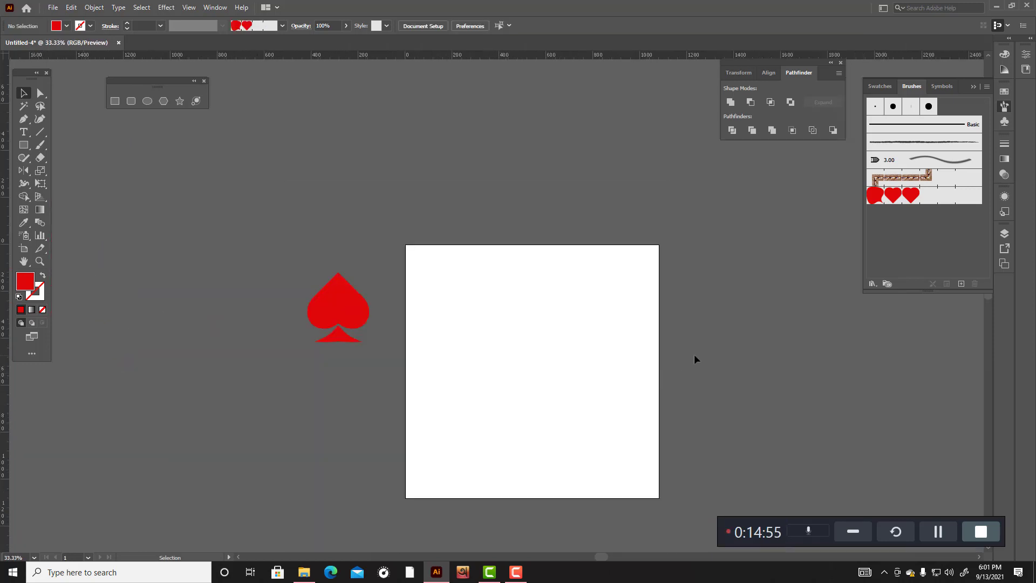
scroll(684, 281, down, 2)
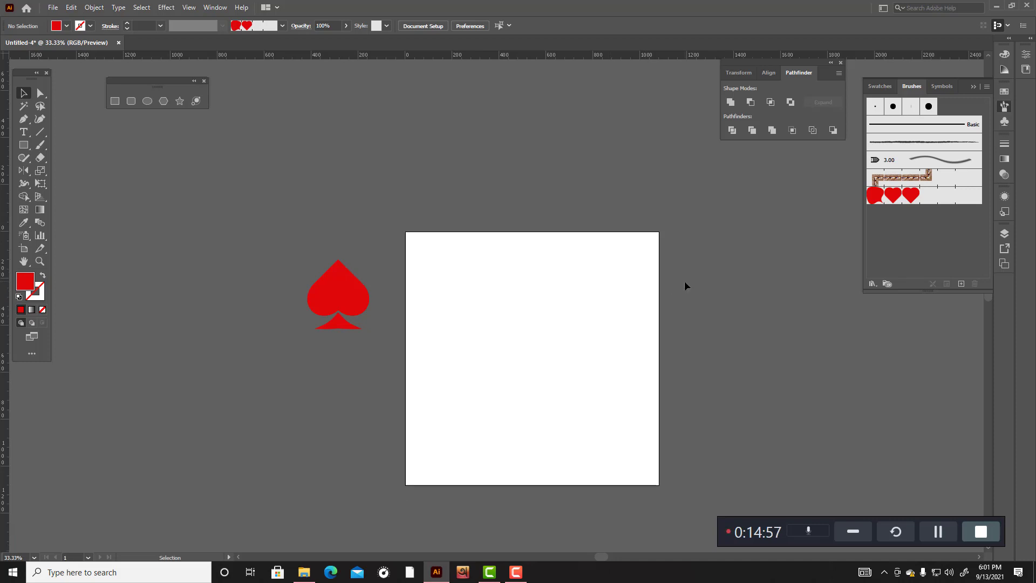
click(55, 11)
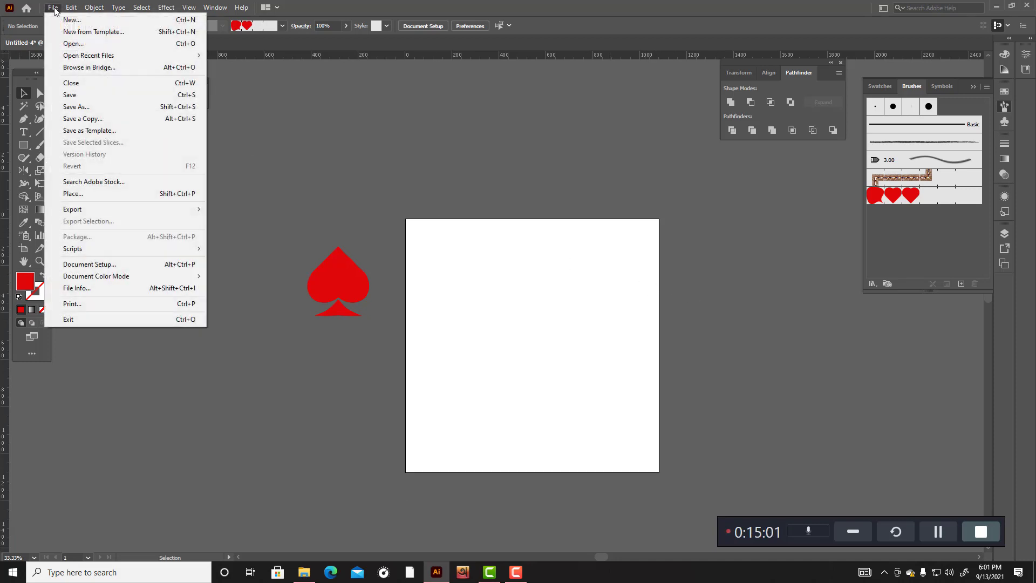
click(65, 19)
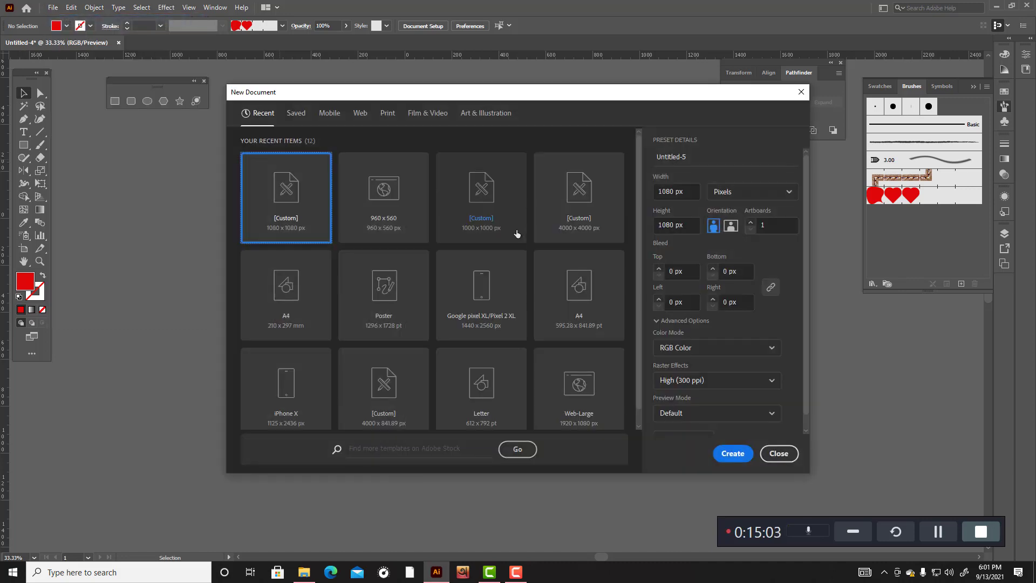
click(387, 231)
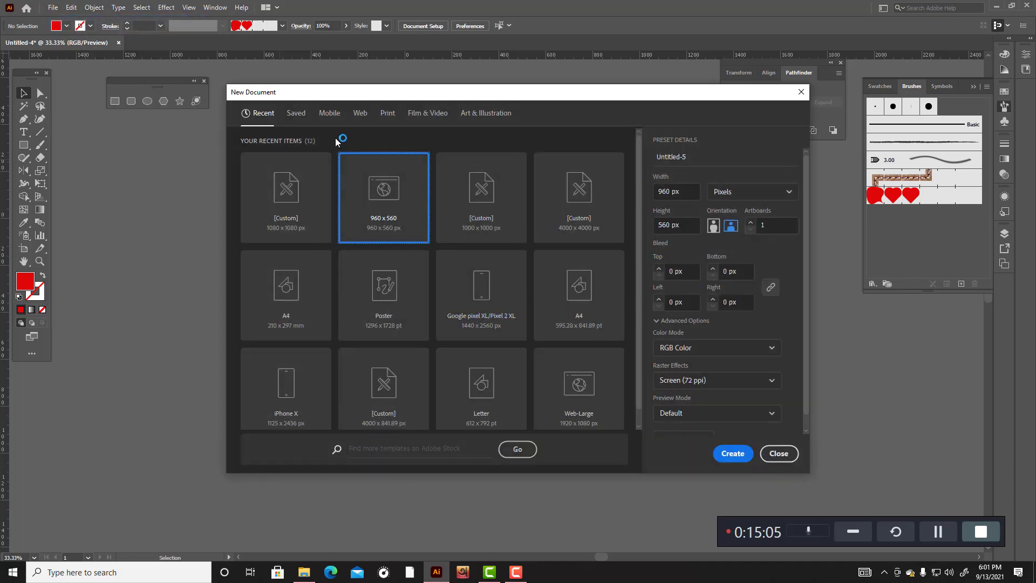
click(360, 114)
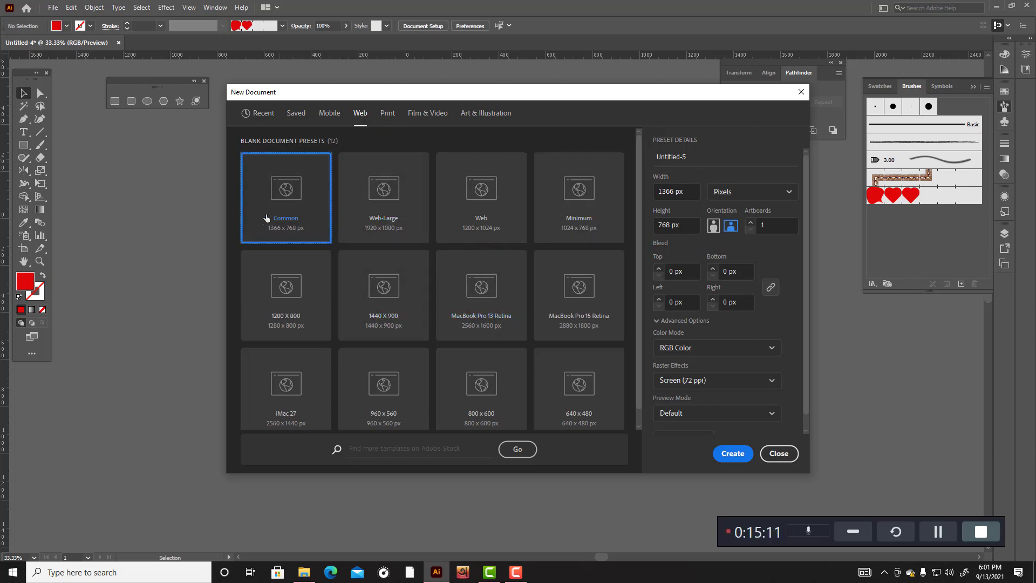
Step: Set the new document's width to 960 px
click(673, 191)
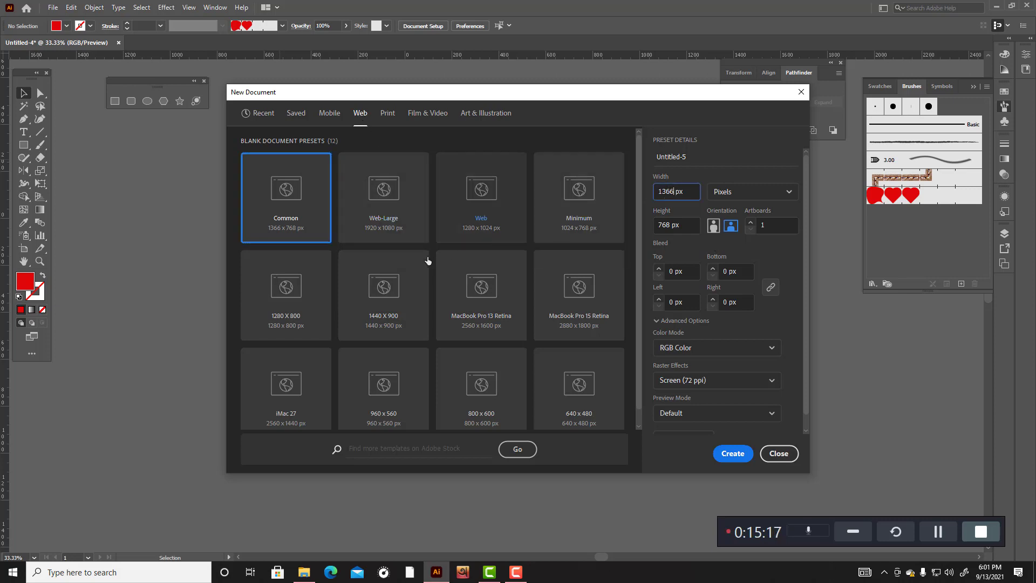
key(BackSpace)
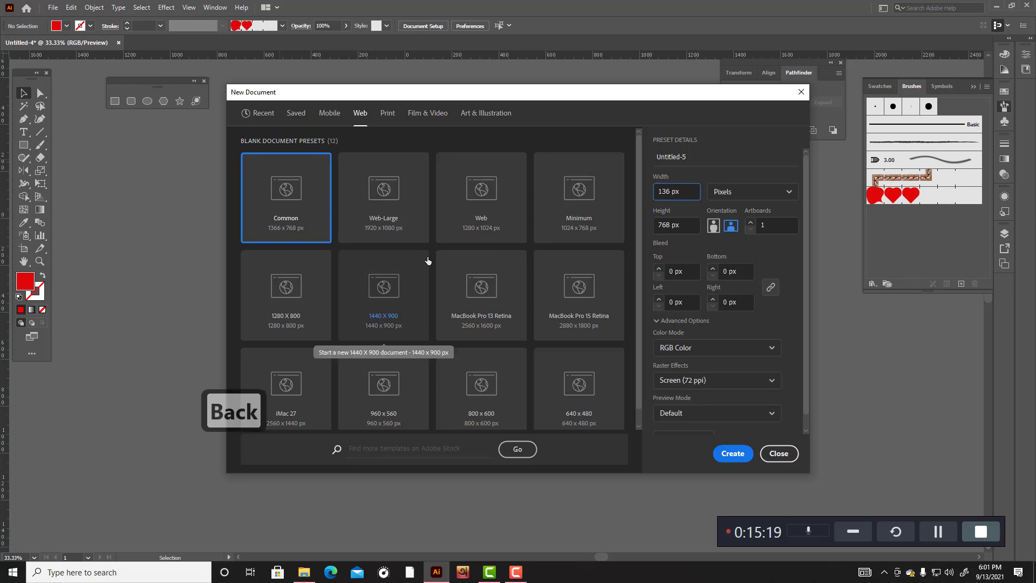
key(BackSpace)
key(BackSpace)
key(BackSpace)
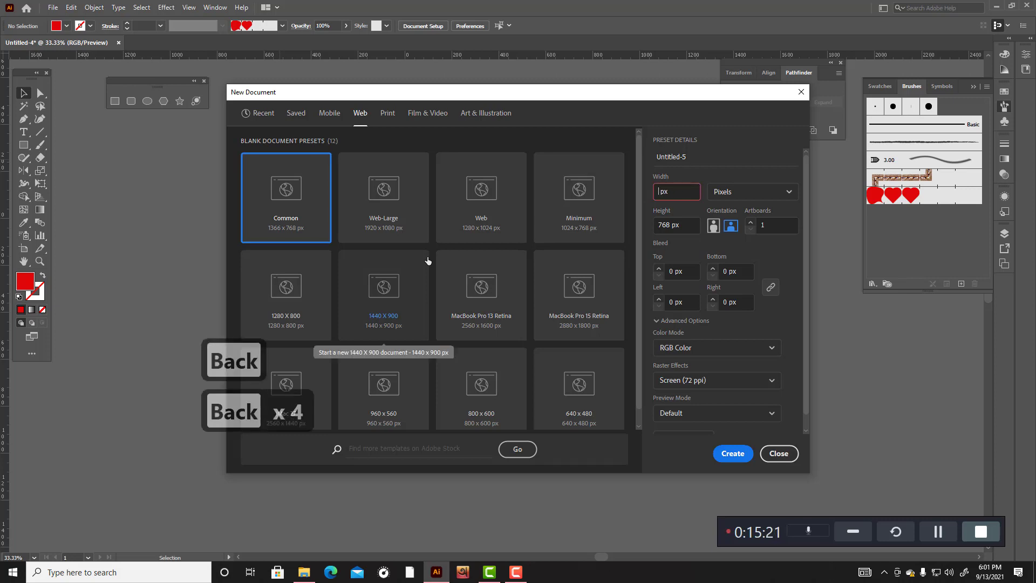
text(9 )
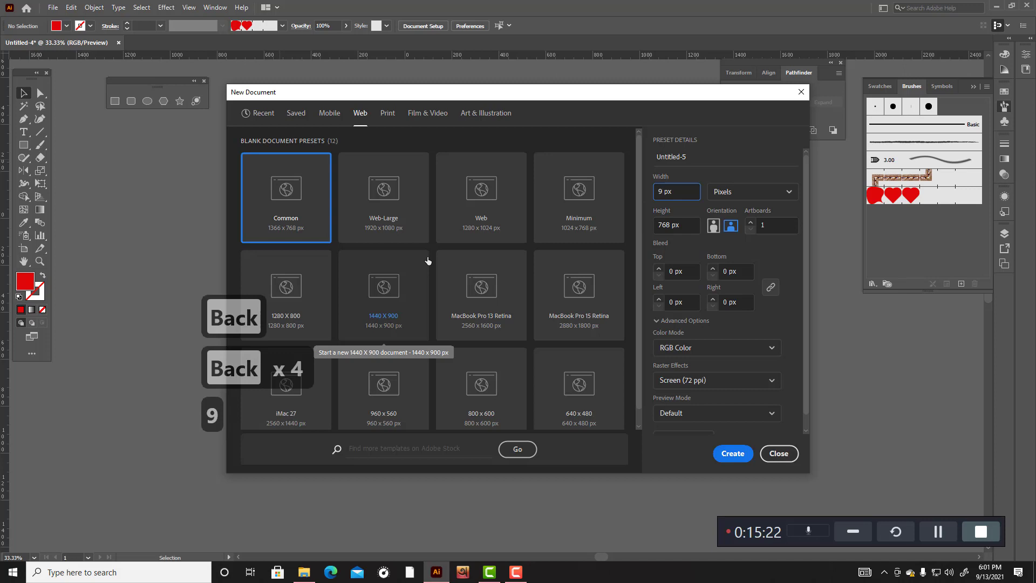
text(60)
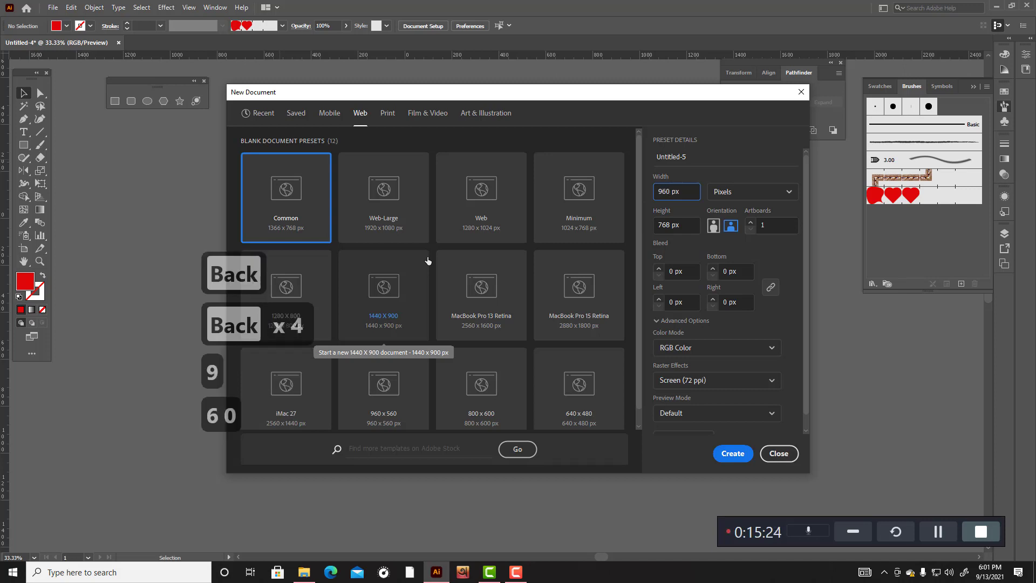
Step: Set the new document's height to 560 px and create it
click(670, 226)
key(BackSpace)
key(BackSpace)
key(BackSpace)
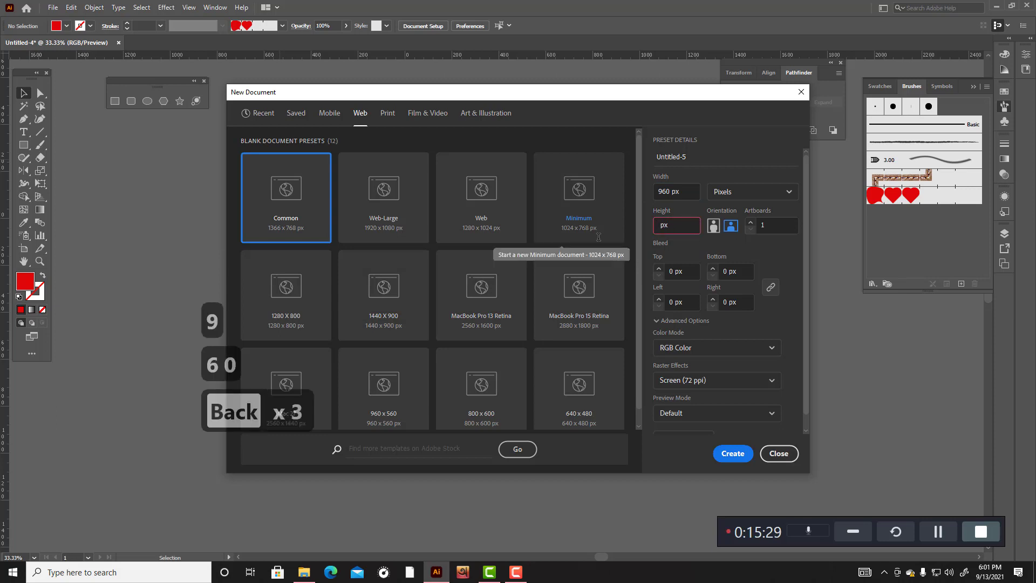
text(560)
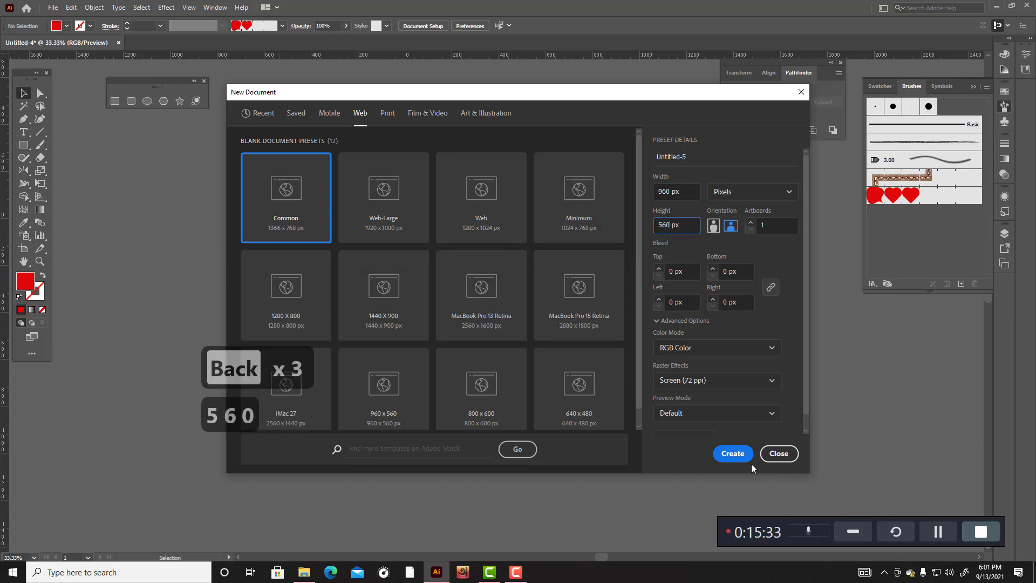
click(741, 455)
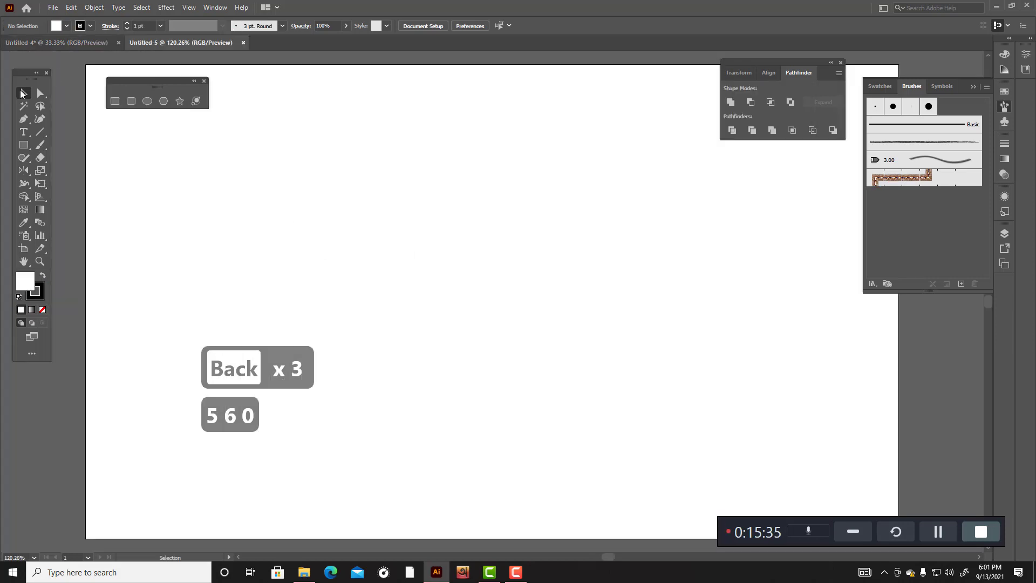
Step: Move the floating shape tools bar off the new artboard's corner to overlap the toolbox, and view the artboard at 100%
drag(146, 78, 53, 62)
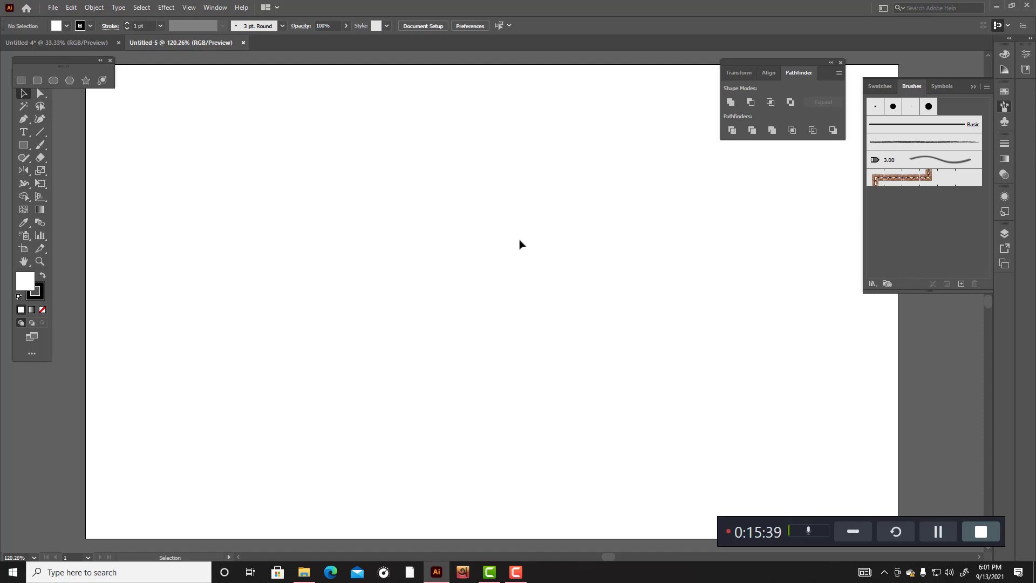
scroll(513, 254, right, 2)
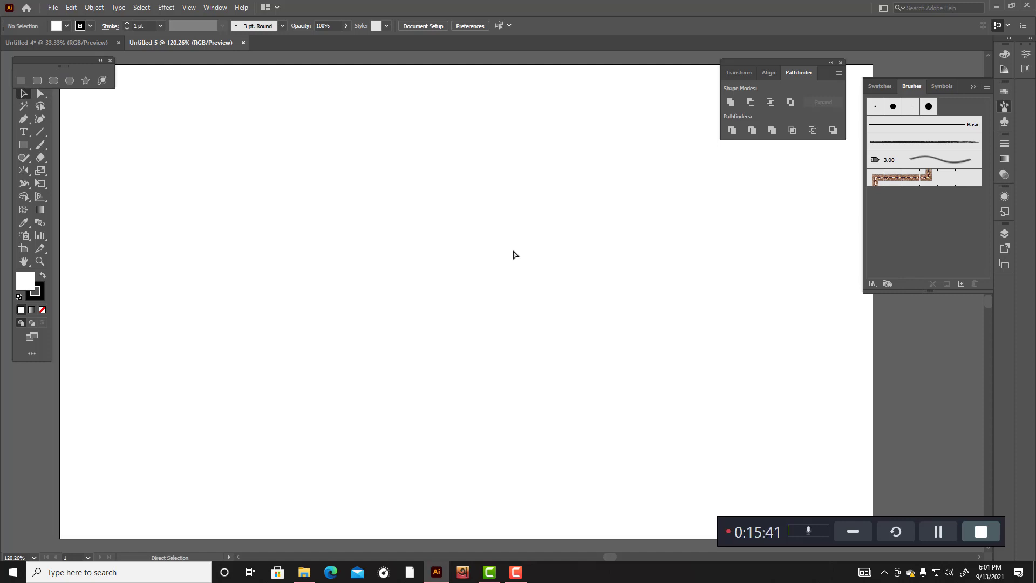
key(ctrl+1)
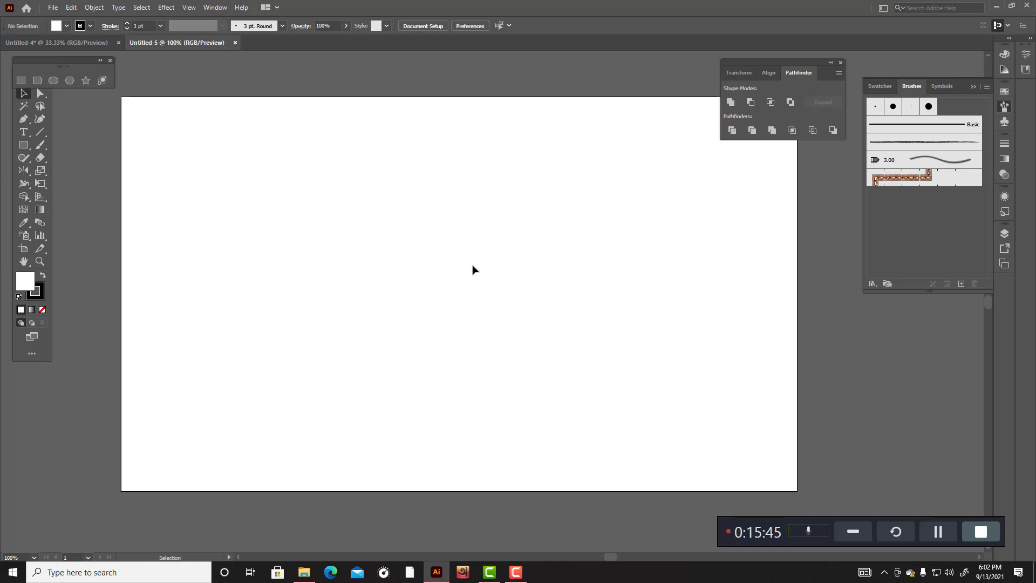
Step: Set the gridline spacing to 100 px in the Guides & Grid preferences, and show the grid
key(ctrl+k)
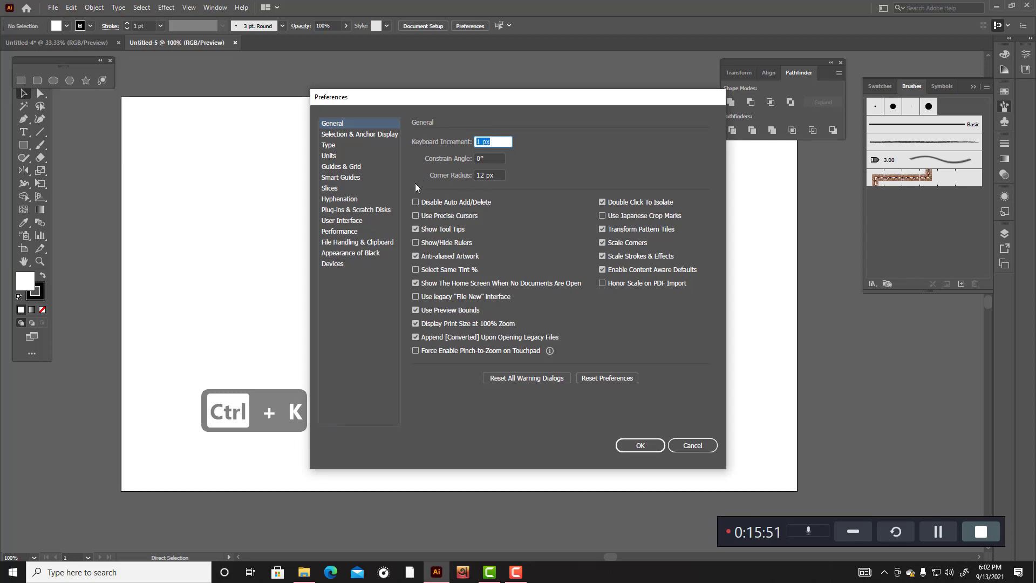
click(352, 166)
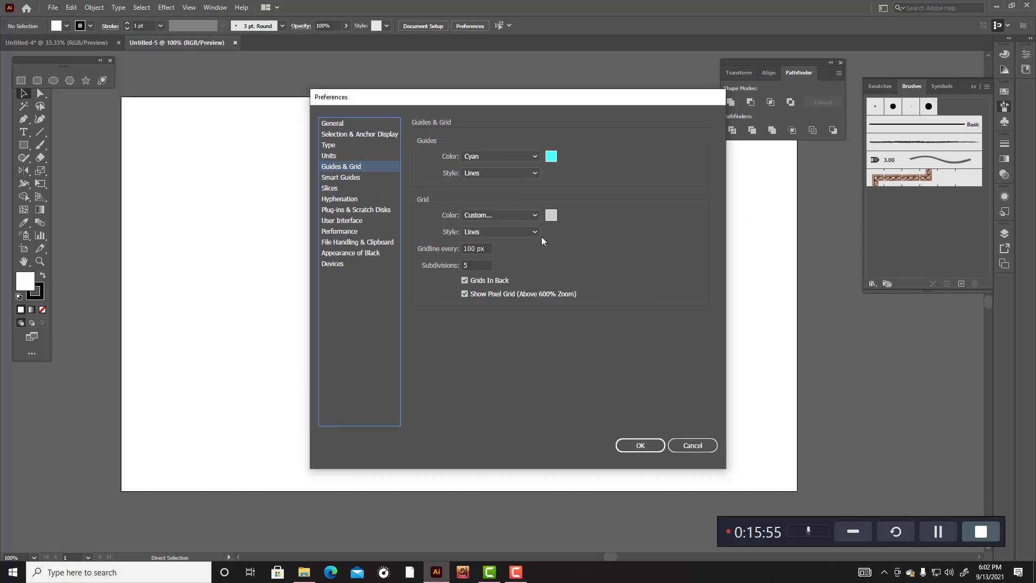
double_click(475, 248)
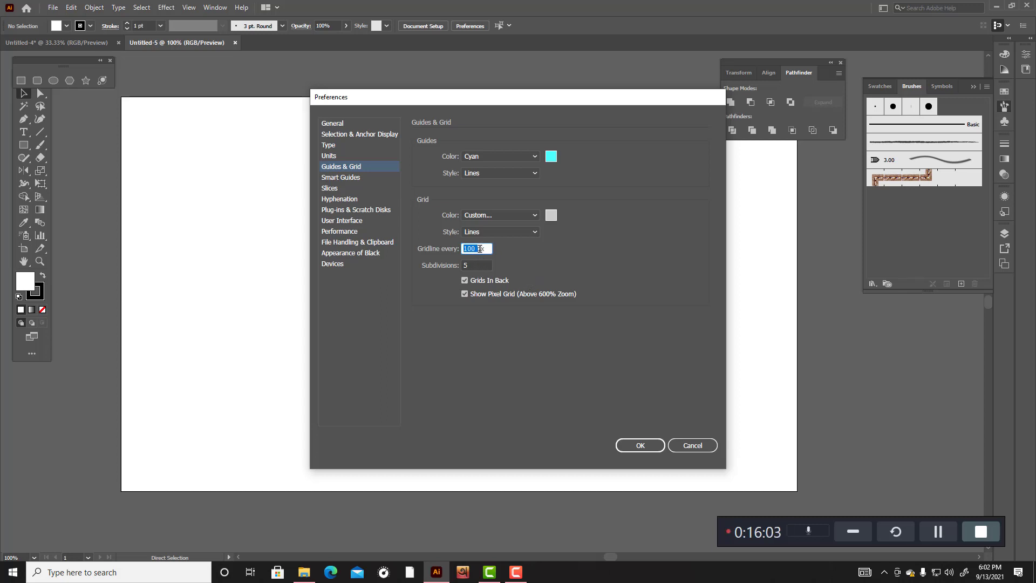
drag(562, 98, 466, 100)
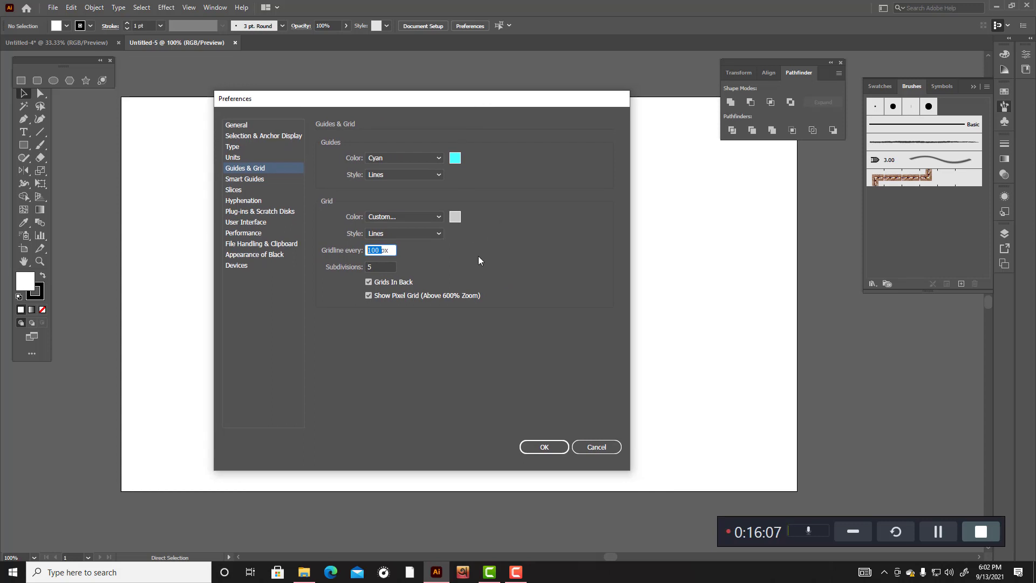
click(381, 251)
drag(381, 250, 363, 257)
click(374, 270)
double_click(379, 250)
key(BackSpace)
text(100)
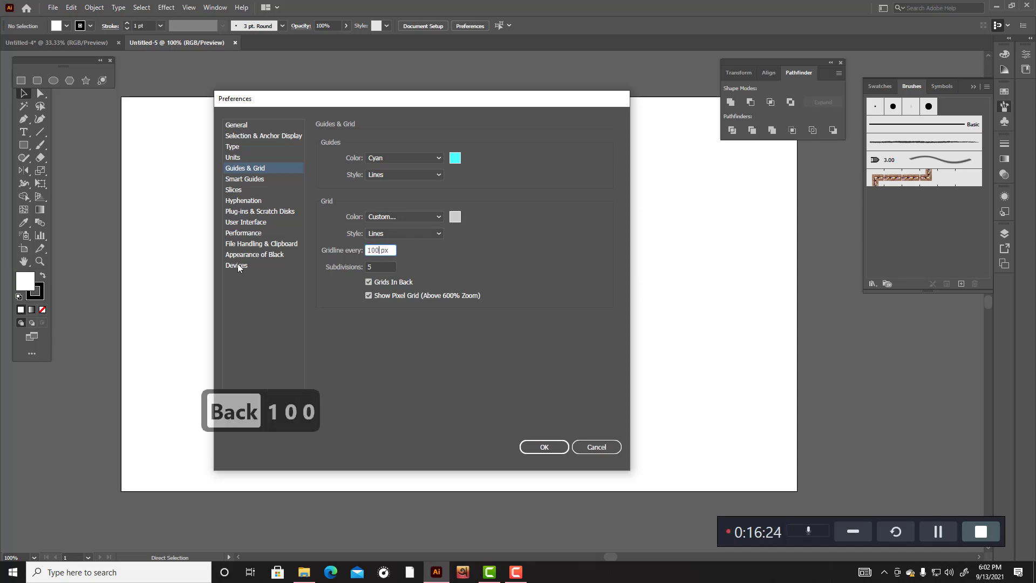
click(538, 449)
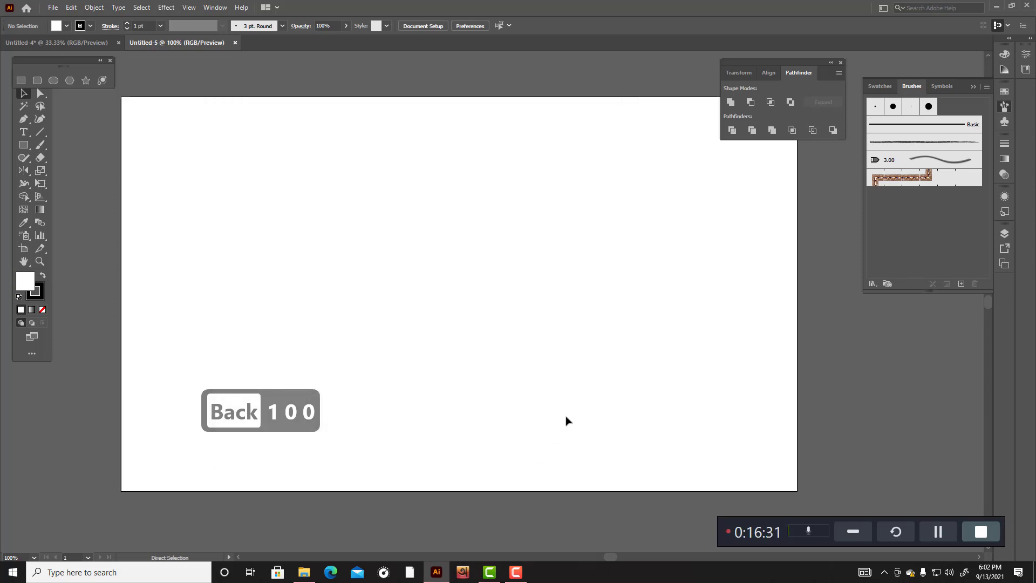
key(ctrl+apostrophe)
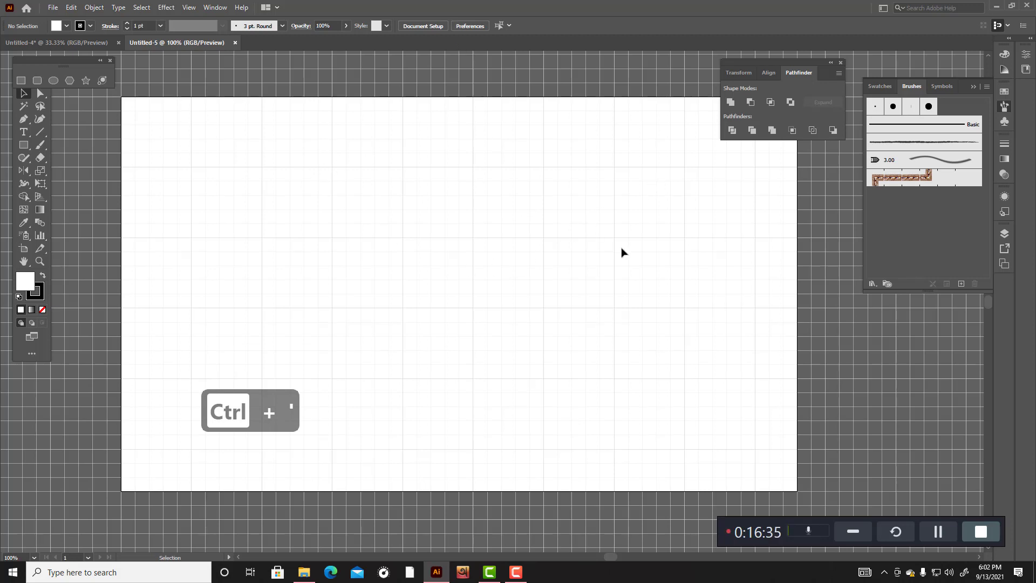
Step: Activate the Pen tool and set the fill to none, keeping the black stroke
click(23, 120)
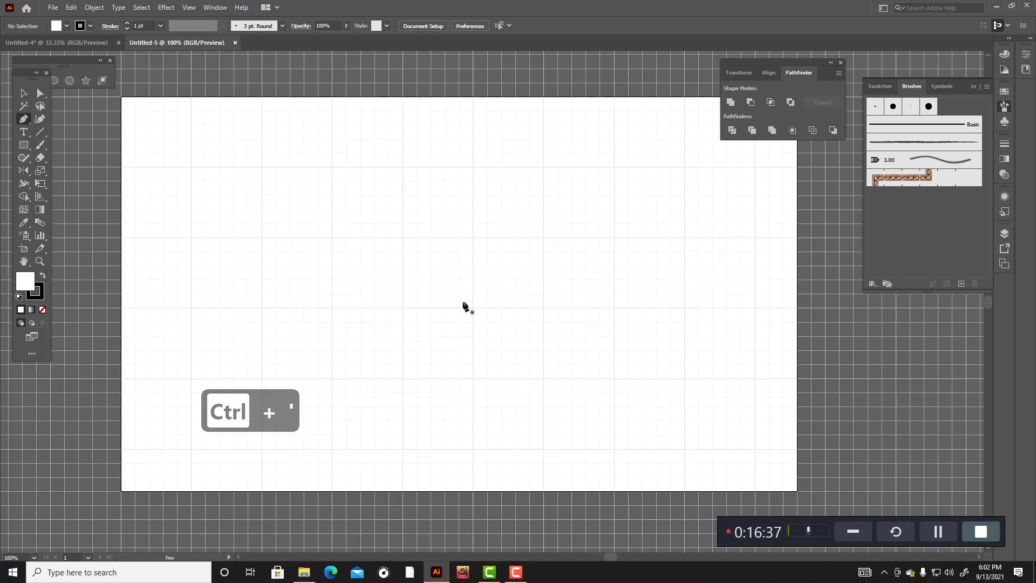
double_click(25, 282)
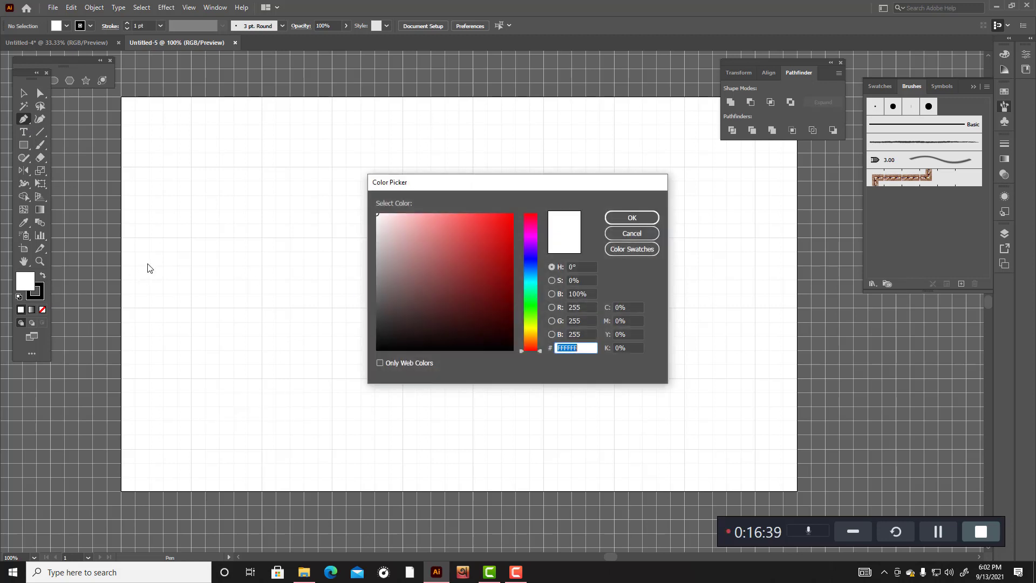
click(632, 233)
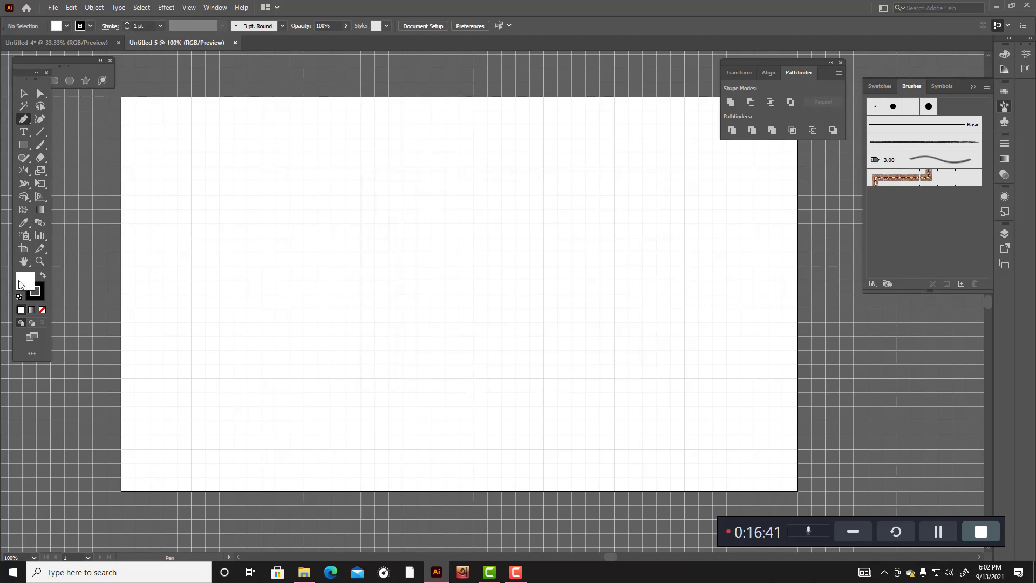
click(43, 308)
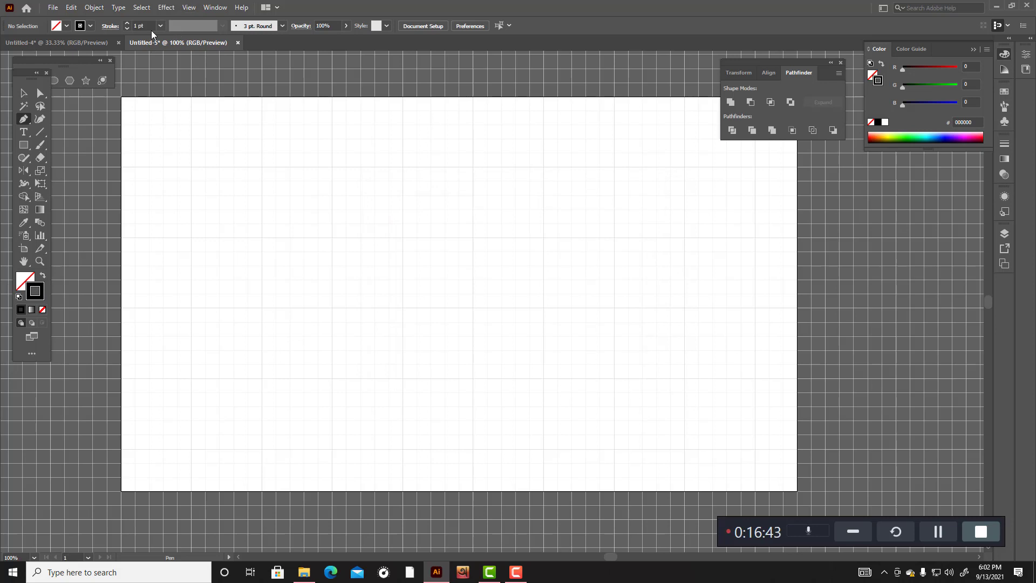
Step: Draw the rounded upper lobe and outer side of a left half heart with curved Pen tool segments, starting on a vertical gridline
scroll(148, 23, up, 2)
scroll(138, 132, up, 1)
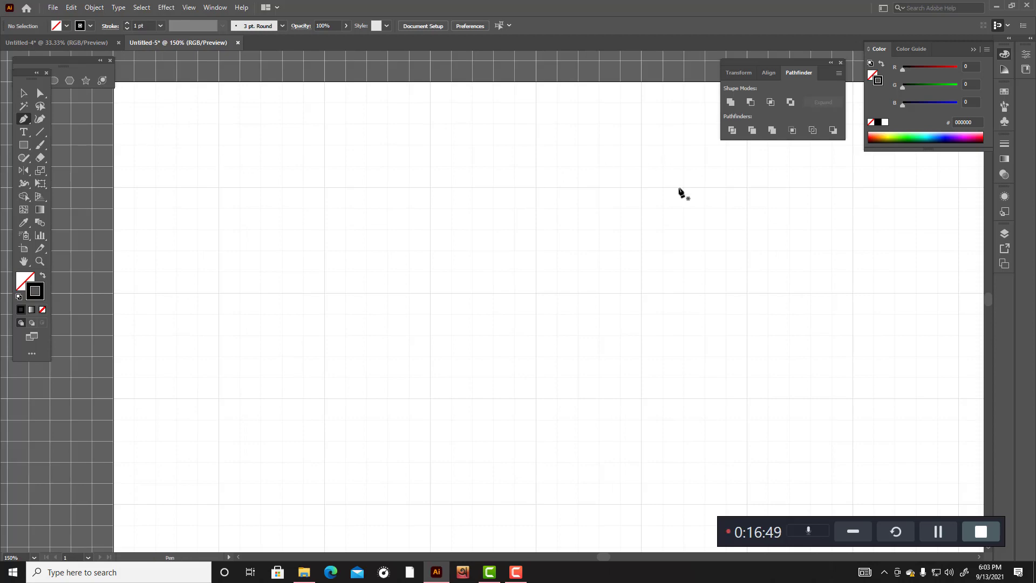
scroll(678, 194, down, 2)
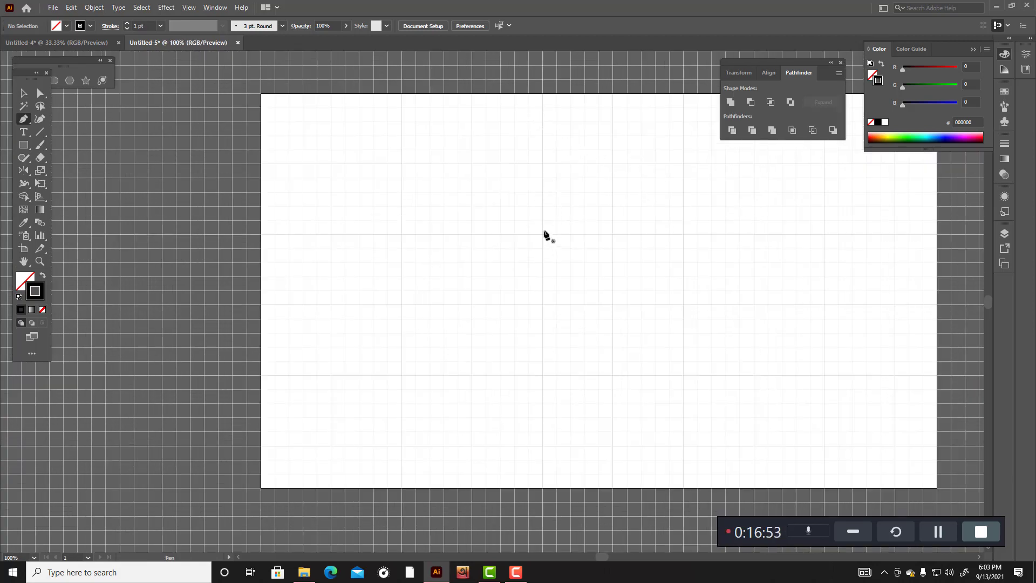
click(540, 233)
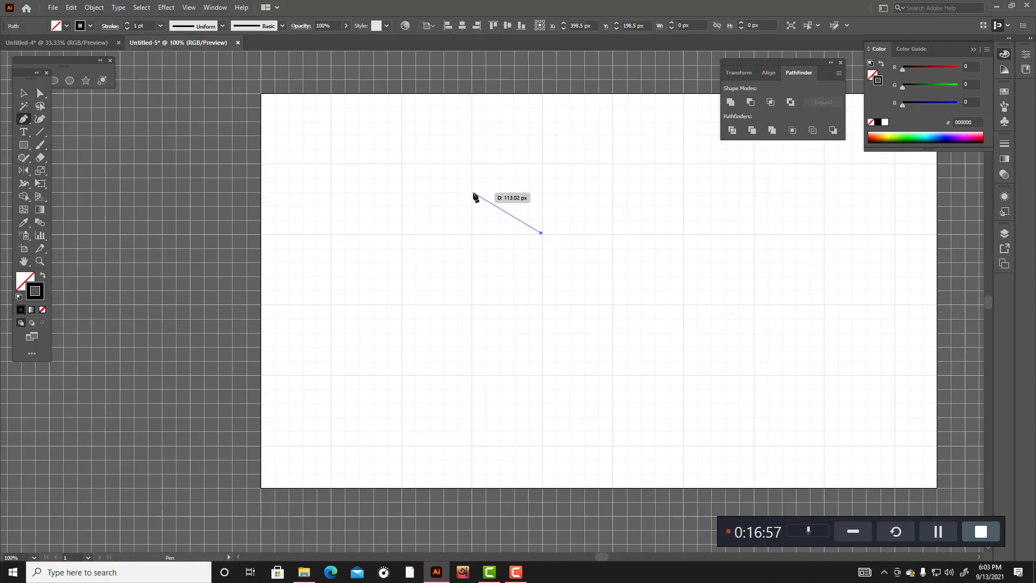
drag(472, 192, 431, 198)
scroll(420, 261, down, 1)
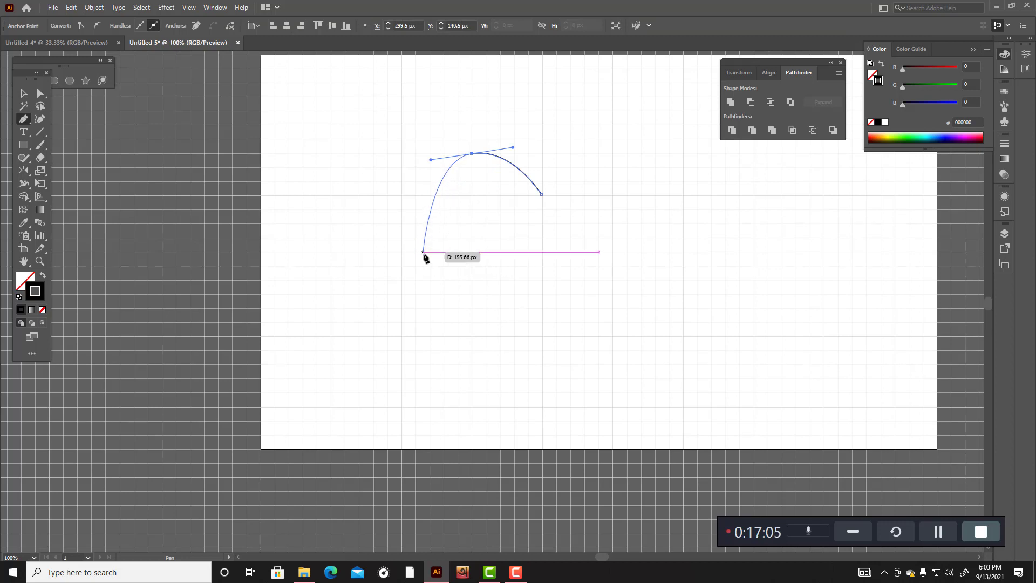
drag(431, 260, 443, 287)
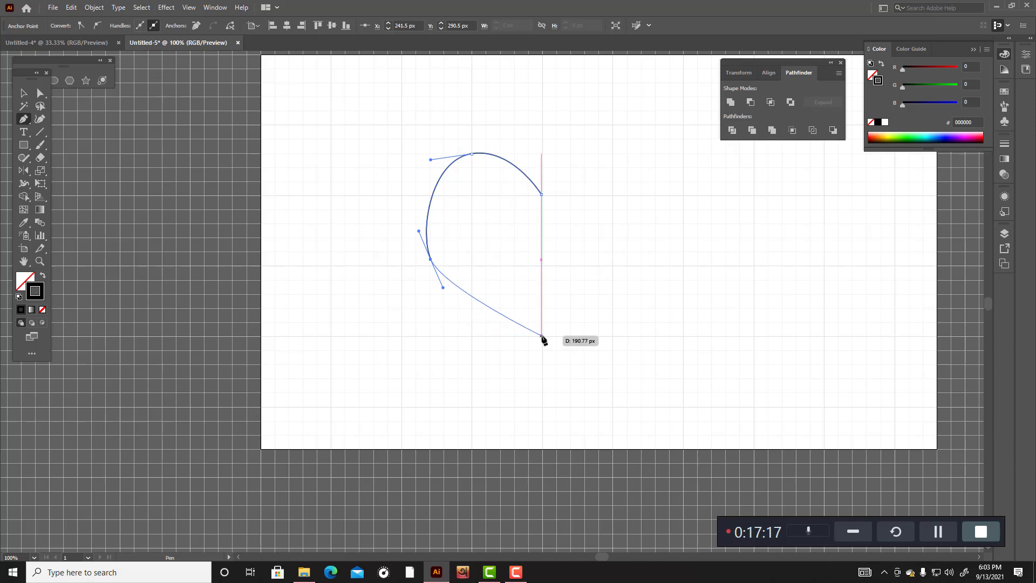
Step: Curve the path down to a tip directly below its starting anchor, then close the half heart with a straight vertical edge
scroll(546, 338, down, 1)
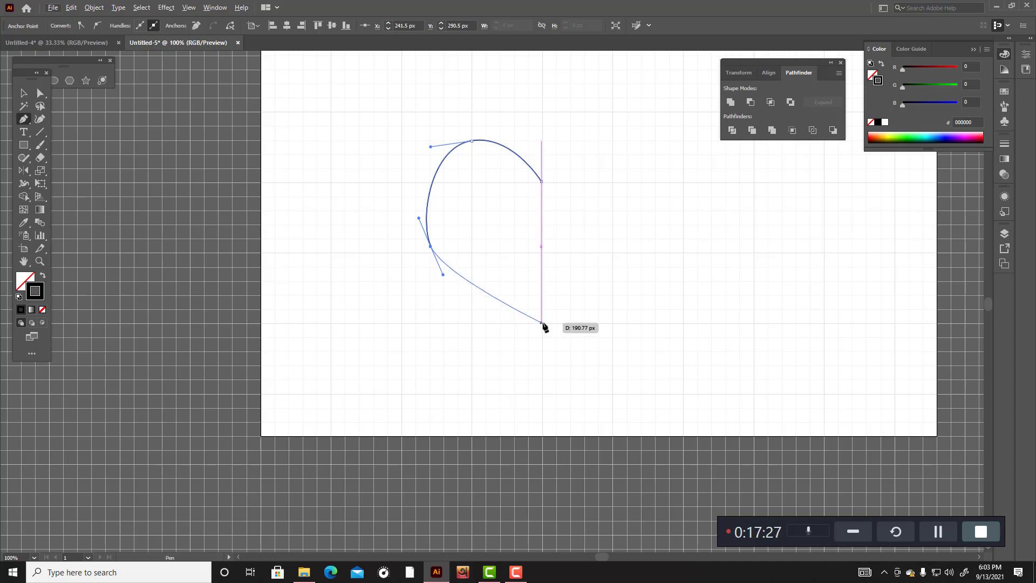
drag(543, 324, 547, 349)
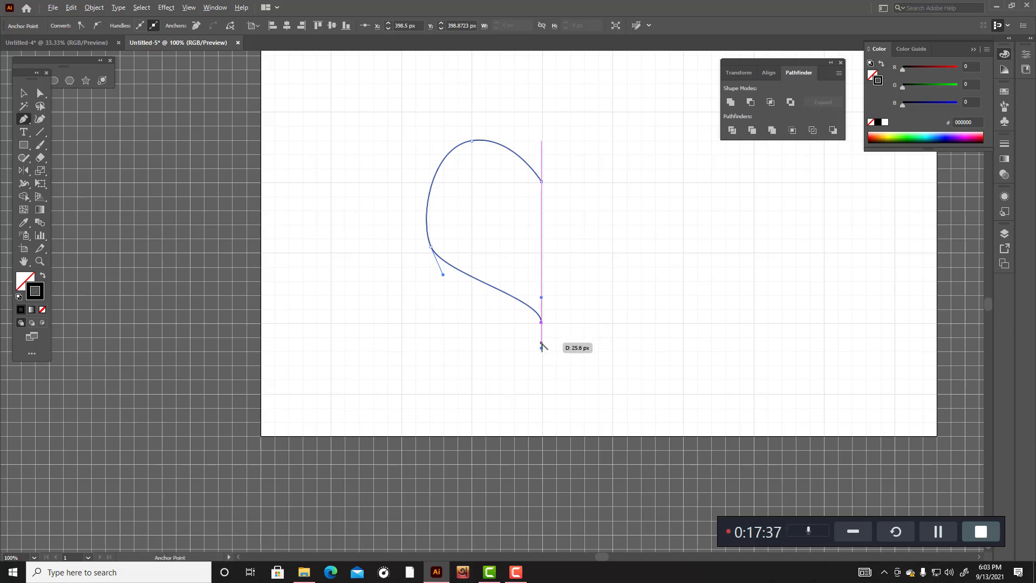
drag(541, 347, 558, 325)
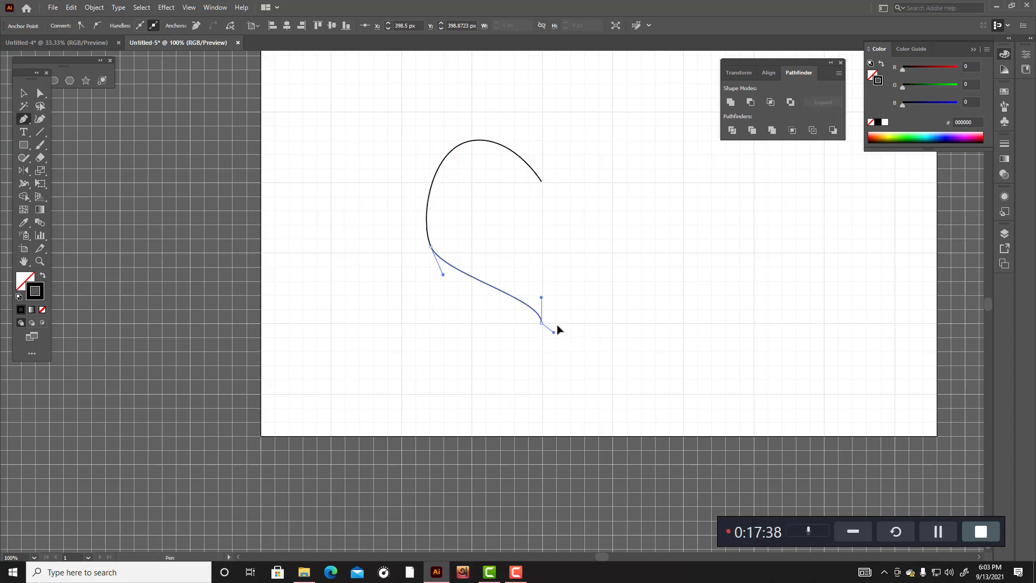
click(541, 182)
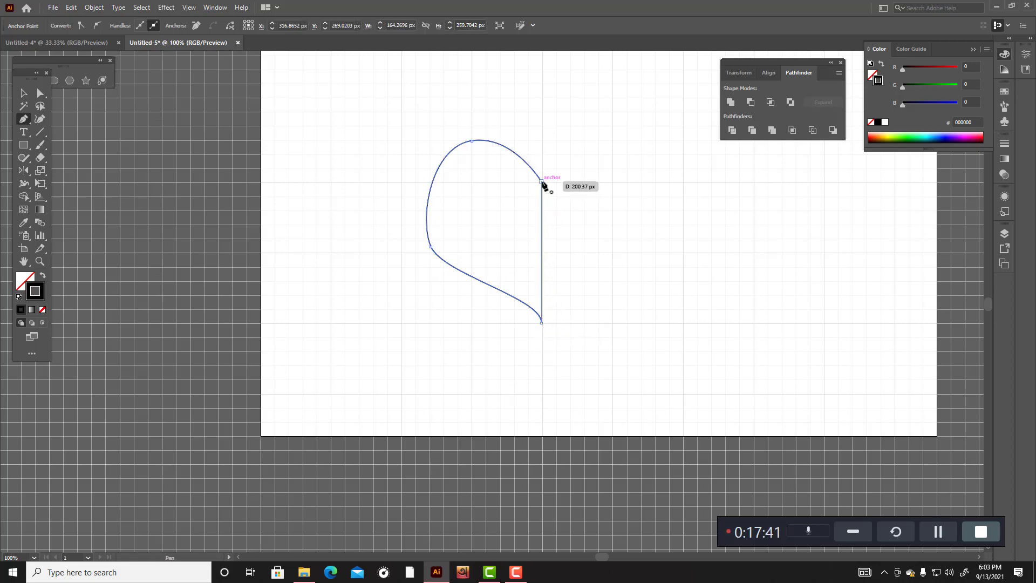
click(541, 182)
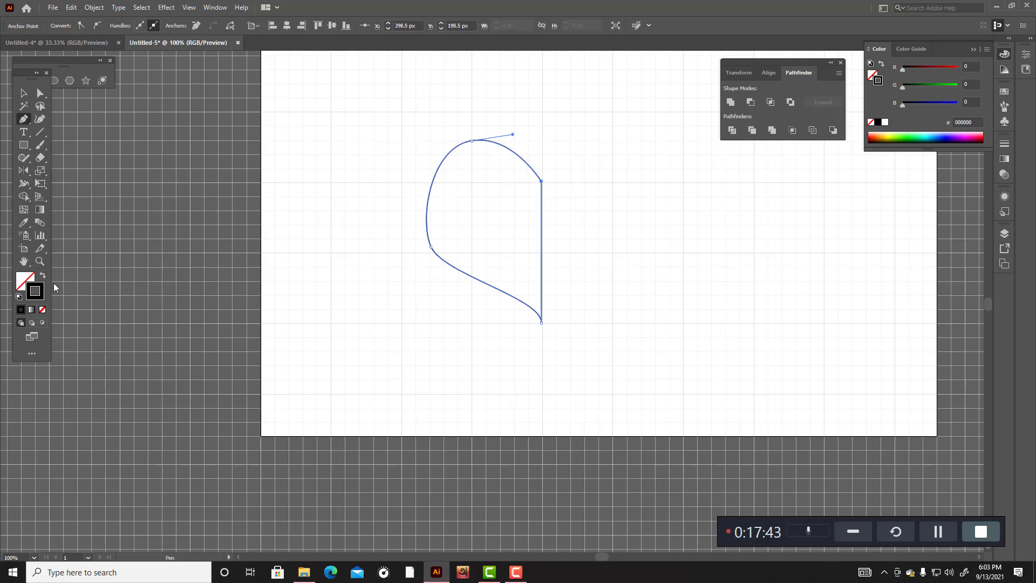
click(40, 119)
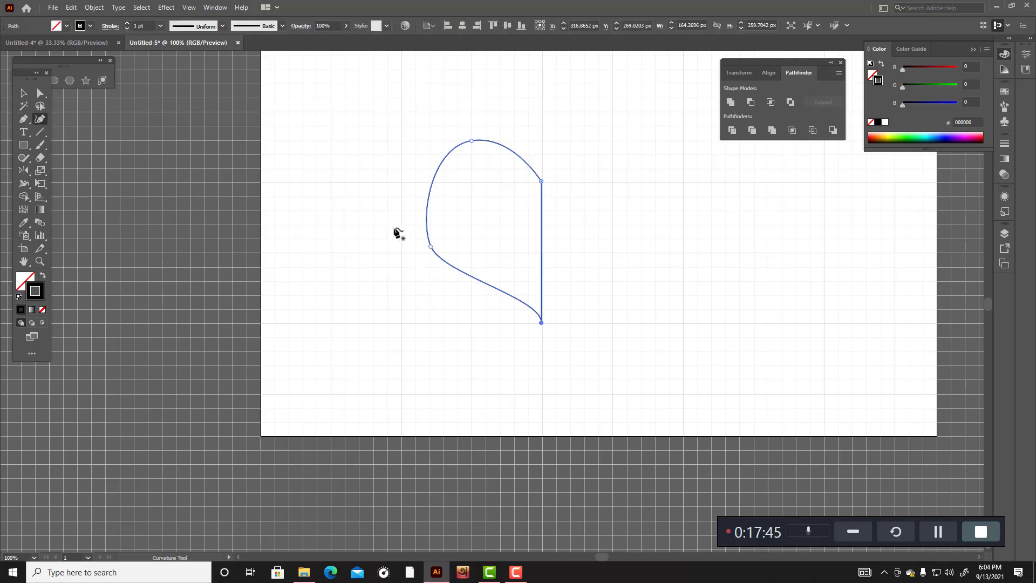
drag(432, 249, 435, 248)
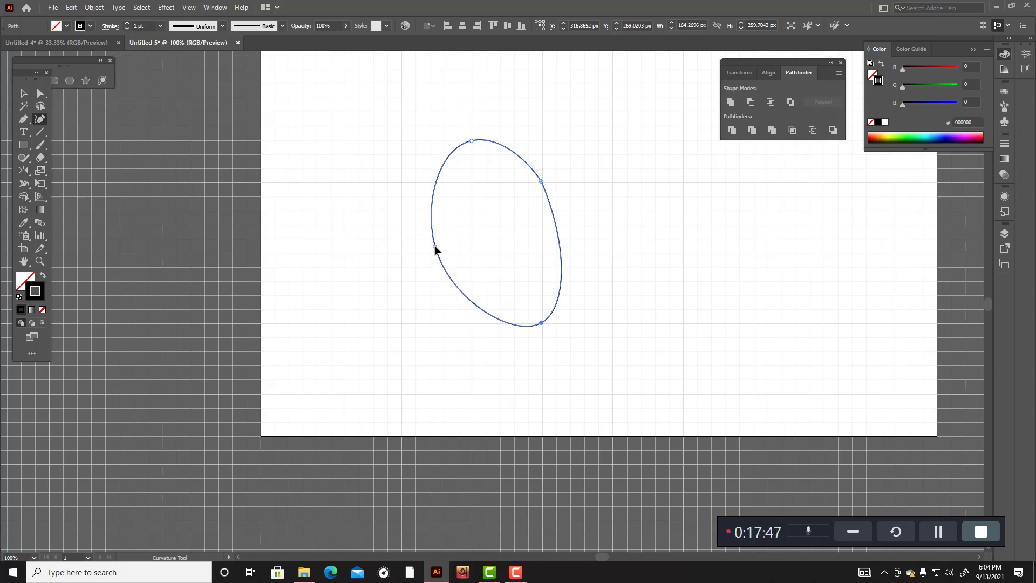
key(ctrl+z)
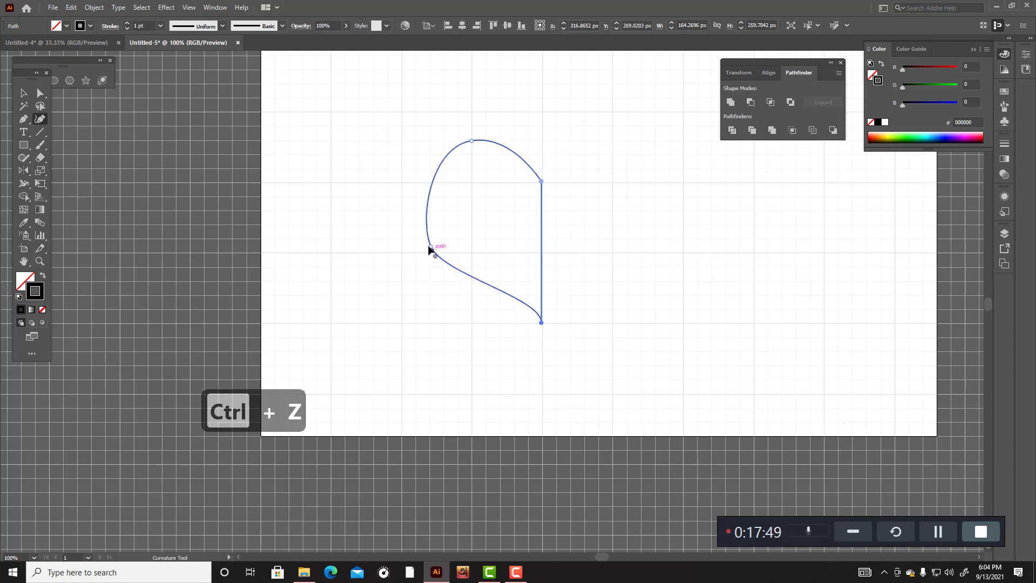
Step: Slim the half heart by moving its lower outer anchor inward and adjusting the handles with Direct Selection, then deselect it
click(40, 93)
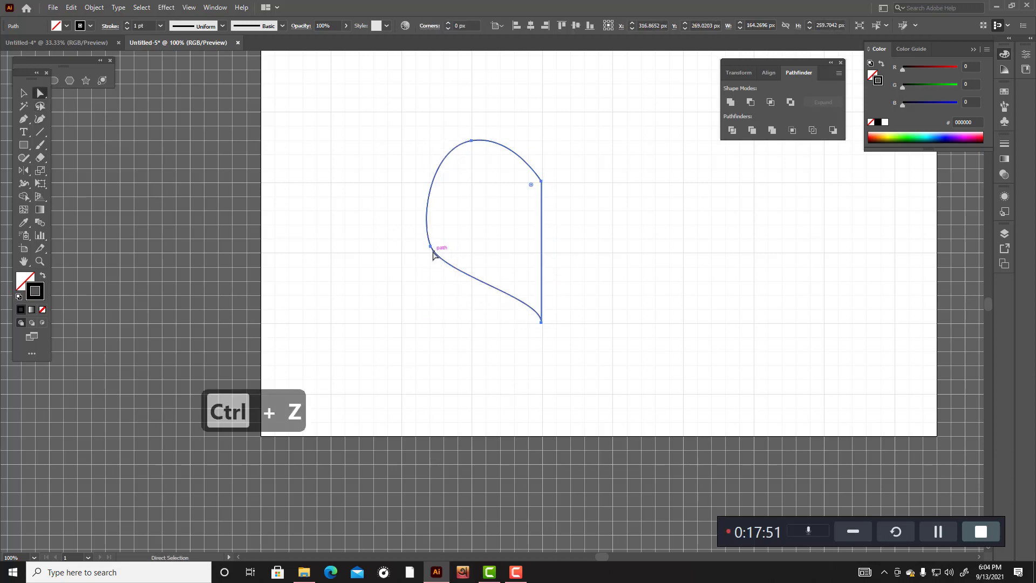
drag(431, 249, 440, 247)
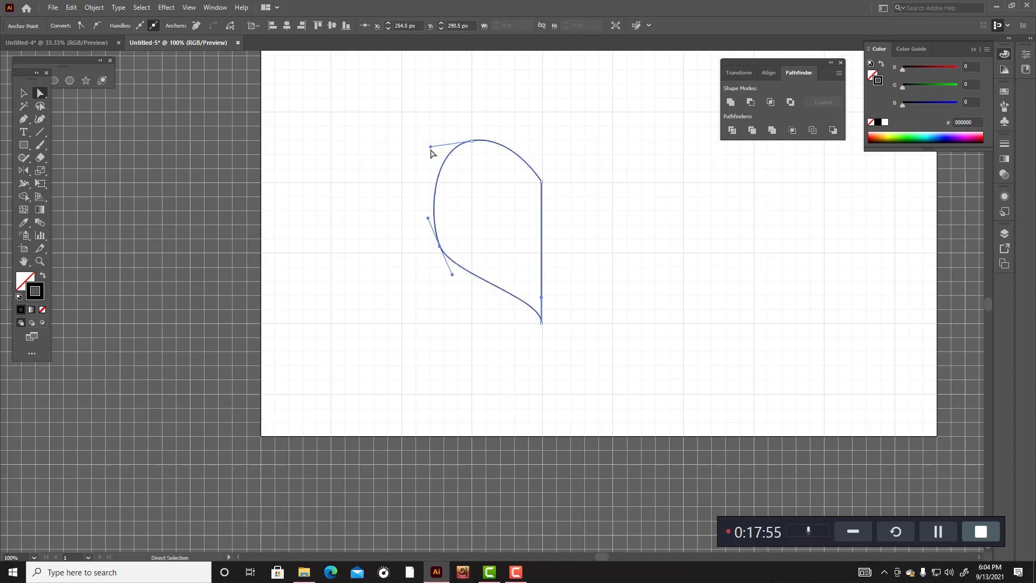
drag(431, 147, 433, 154)
click(452, 263)
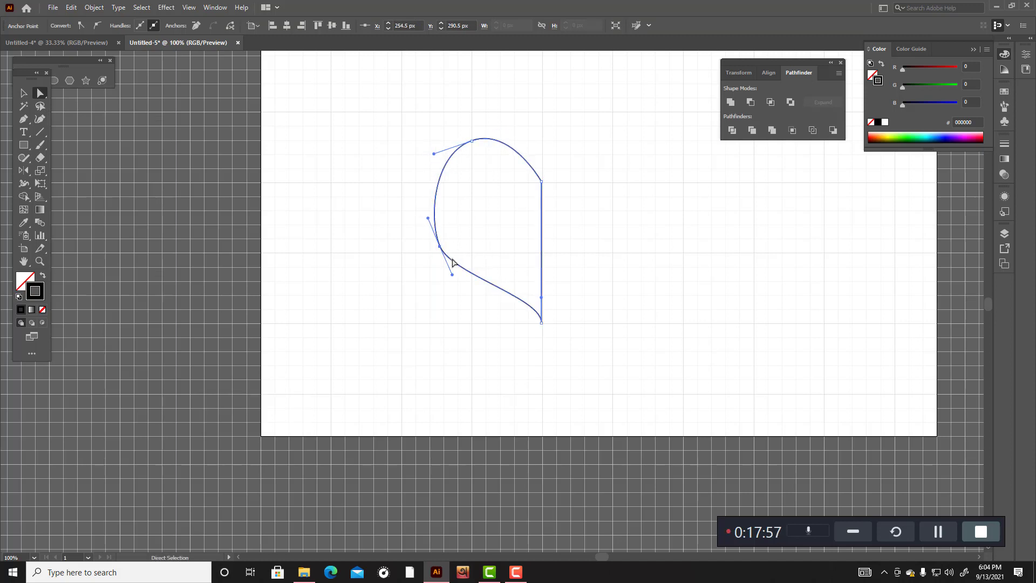
drag(451, 273, 447, 250)
key(ctrl+z)
drag(434, 154, 436, 158)
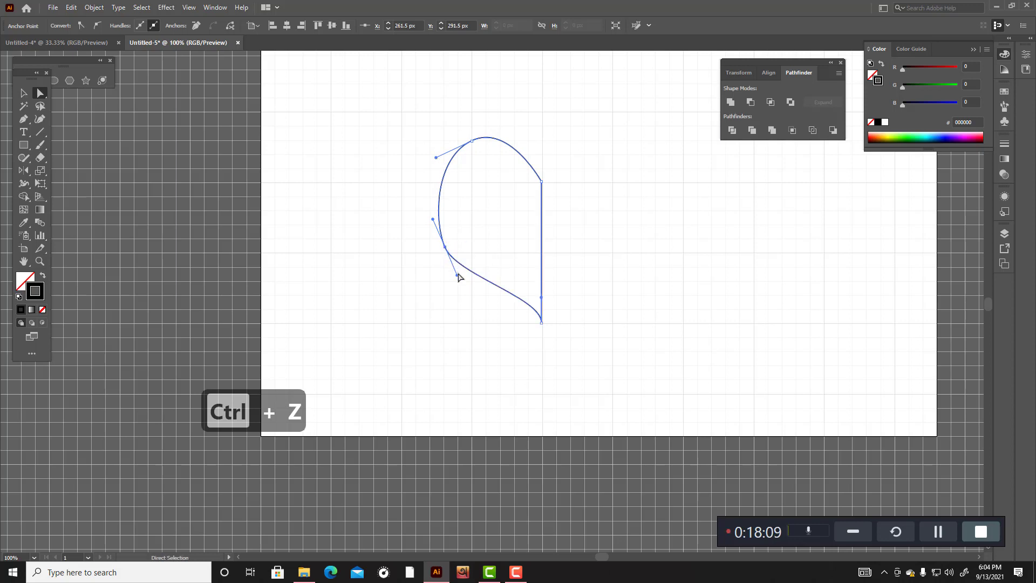
drag(458, 276, 453, 250)
click(23, 93)
click(373, 165)
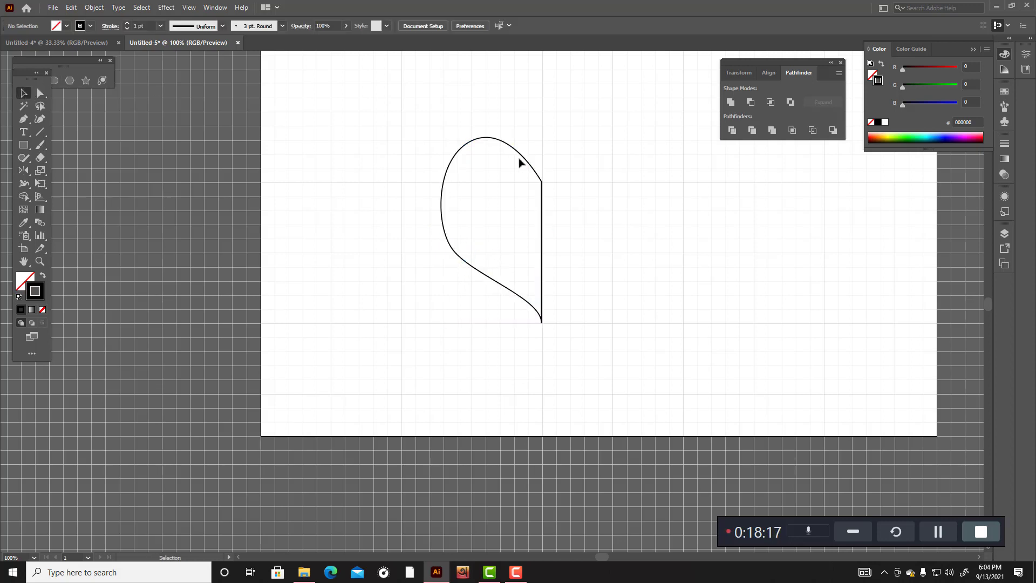
Step: Fill the half heart with red F20F0F and remove its stroke
click(522, 157)
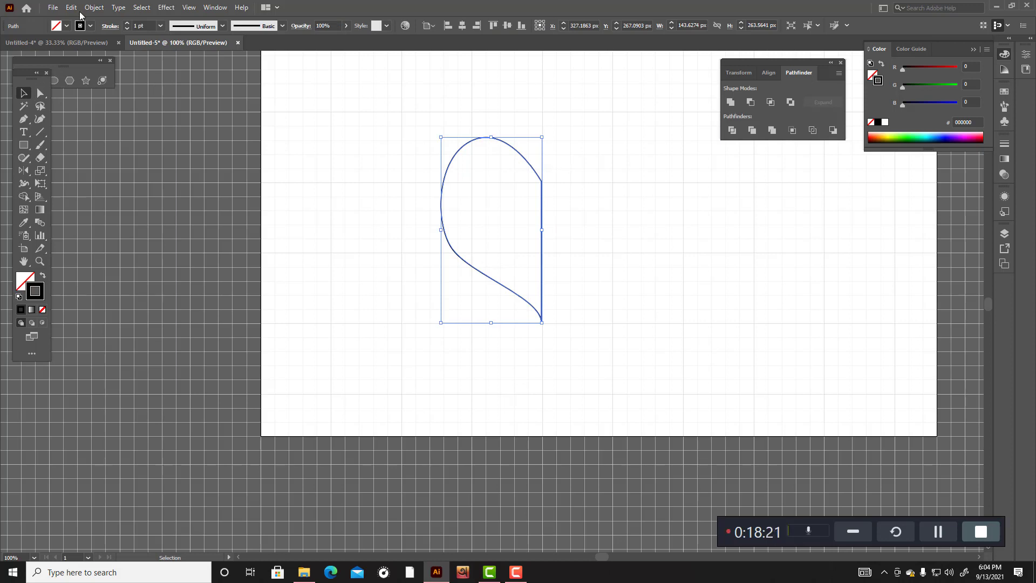
double_click(24, 282)
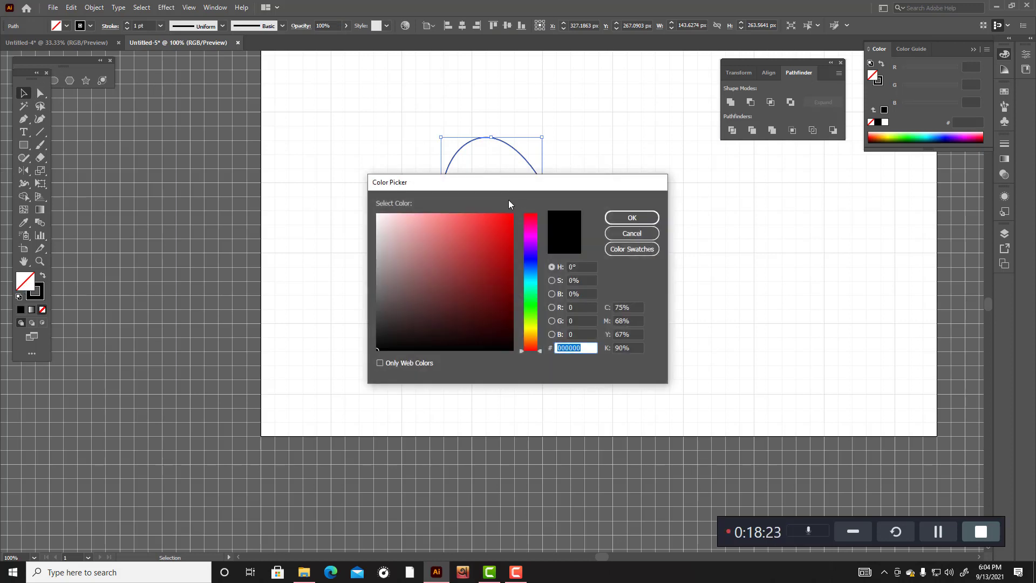
click(506, 218)
click(647, 221)
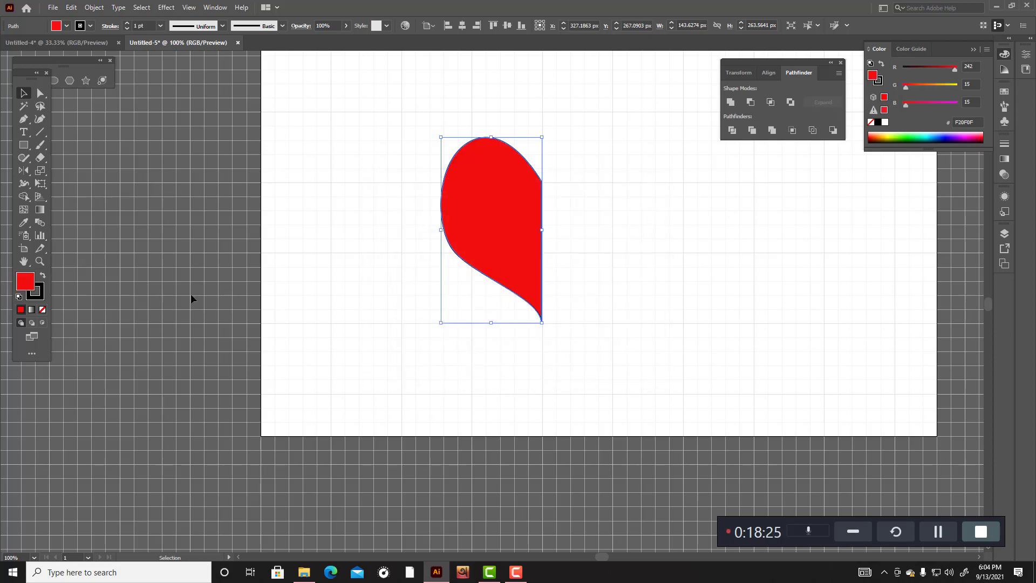
click(39, 292)
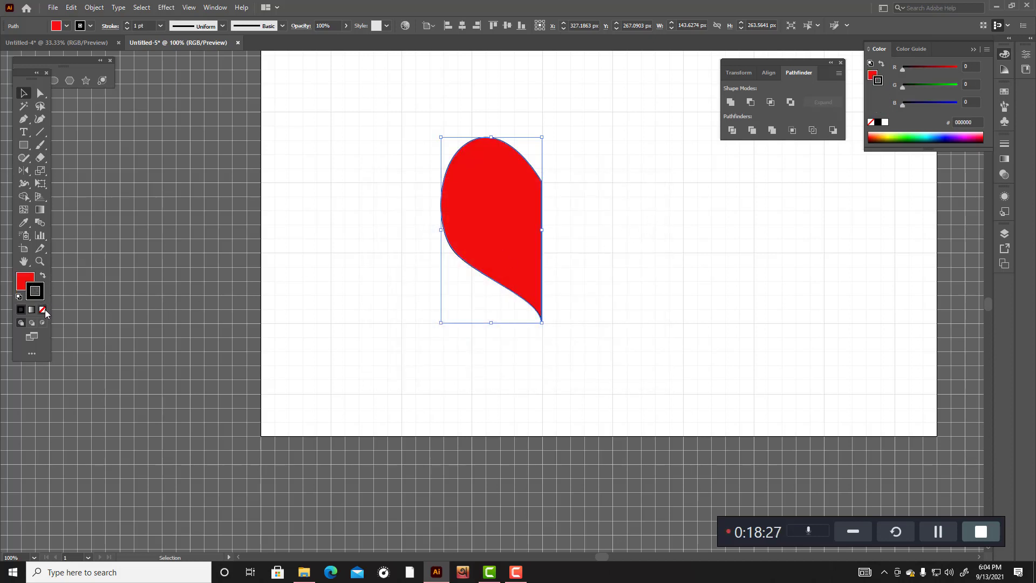
click(42, 310)
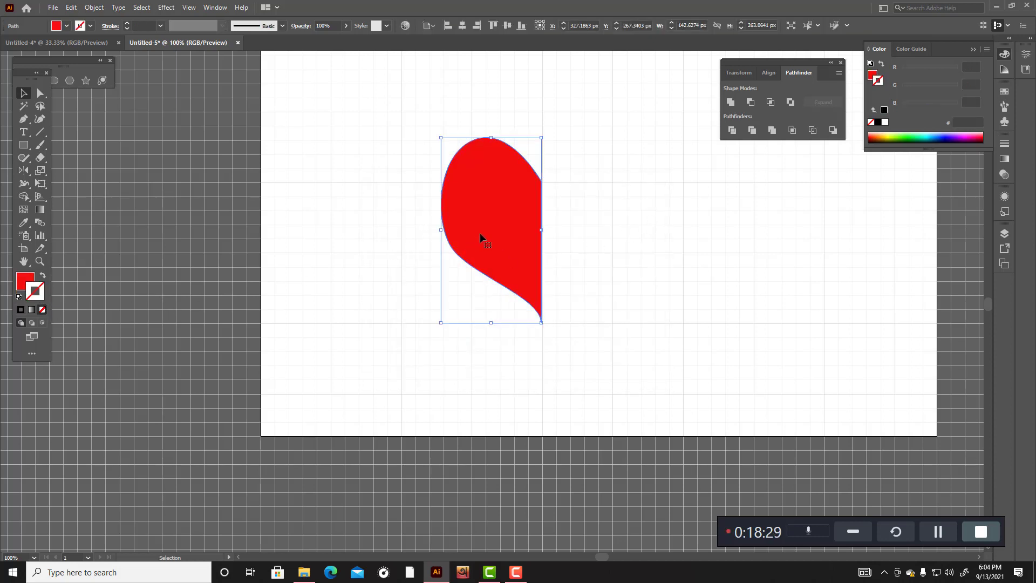
Step: Nudge the half heart 1 px right, then reflect a copy across its straight edge about the vertical axis
key(Right)
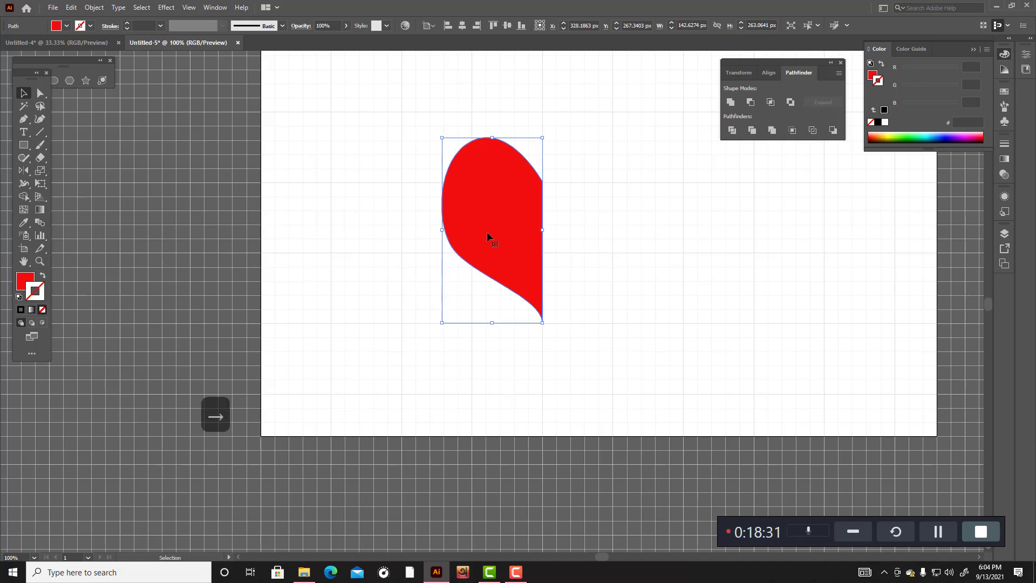
click(24, 171)
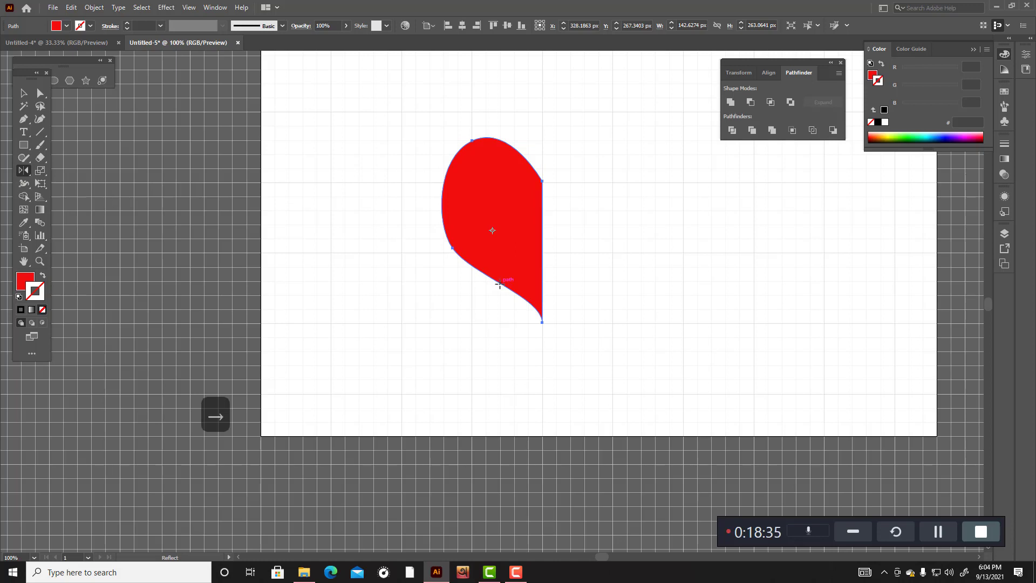
scroll(500, 286, up, 2)
scroll(508, 313, up, 1)
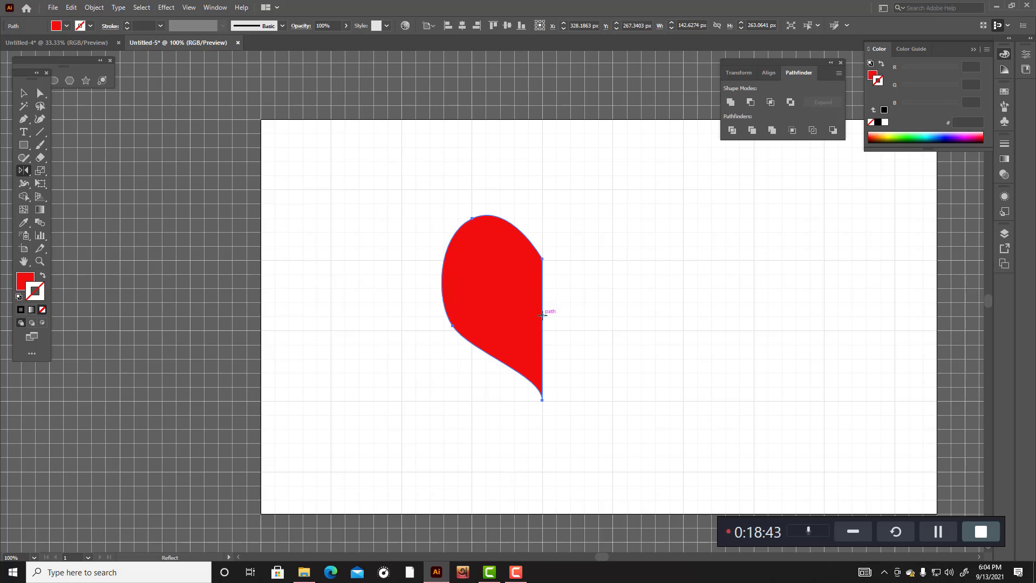
alt+click(543, 316)
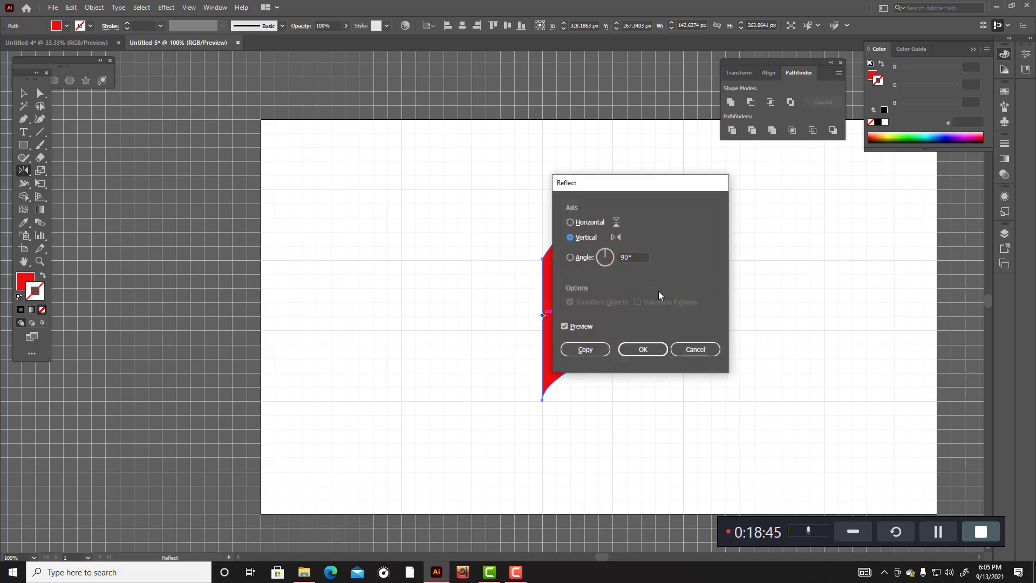
click(598, 350)
Step: Select both heart halves, unite them into a single shape with Pathfinder, and deselect it
key(v)
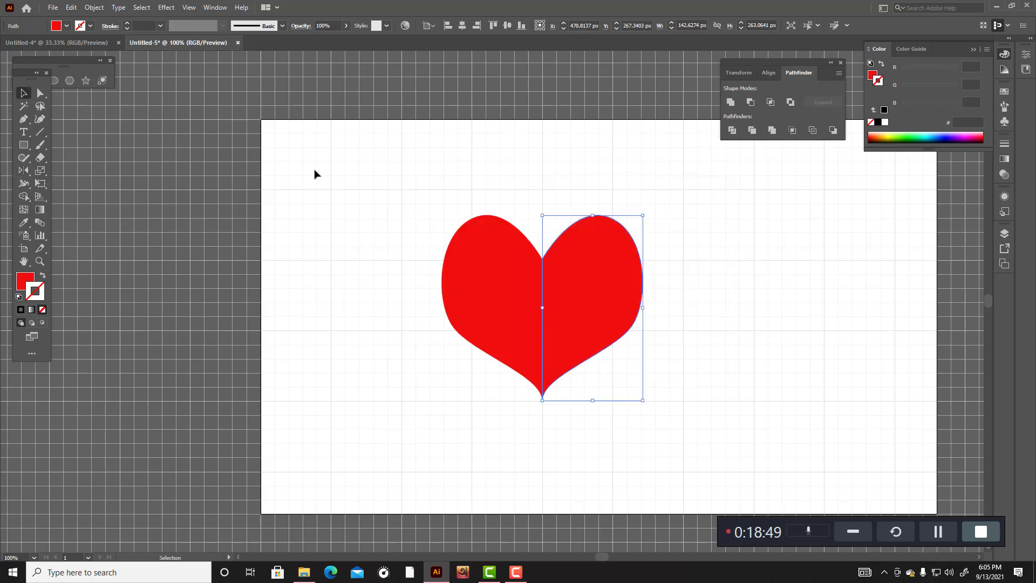
click(390, 189)
drag(390, 190, 753, 387)
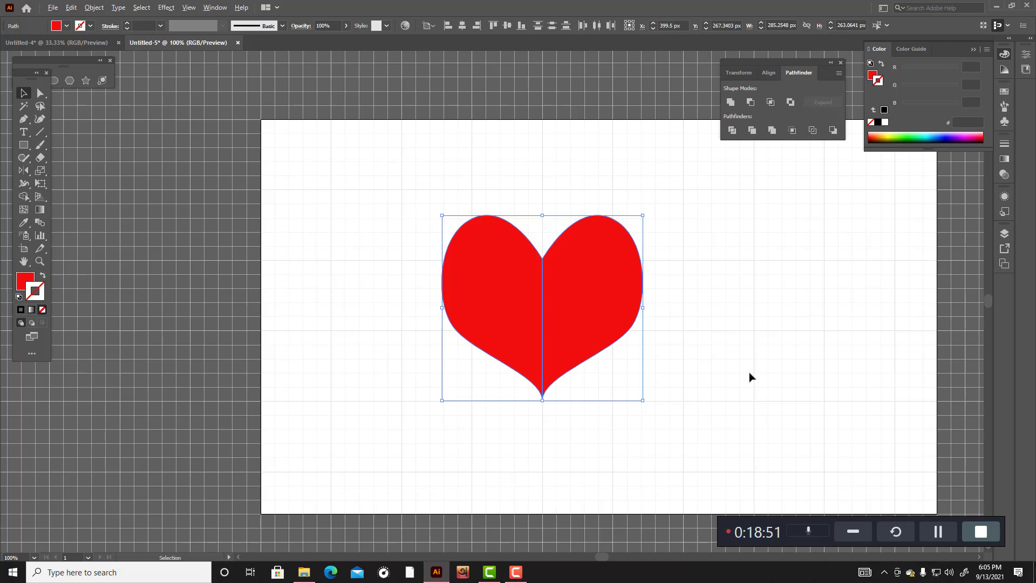
alt+scroll(750, 377, up, 1)
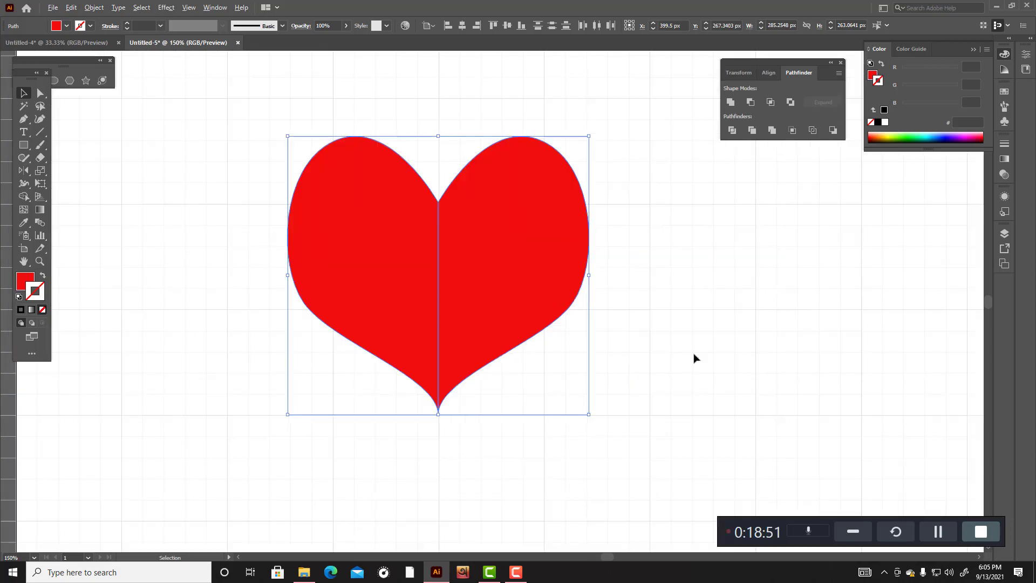
click(736, 102)
click(659, 283)
Step: Select the united heart and move it about 92 px to the right on the artboard
drag(275, 189, 682, 346)
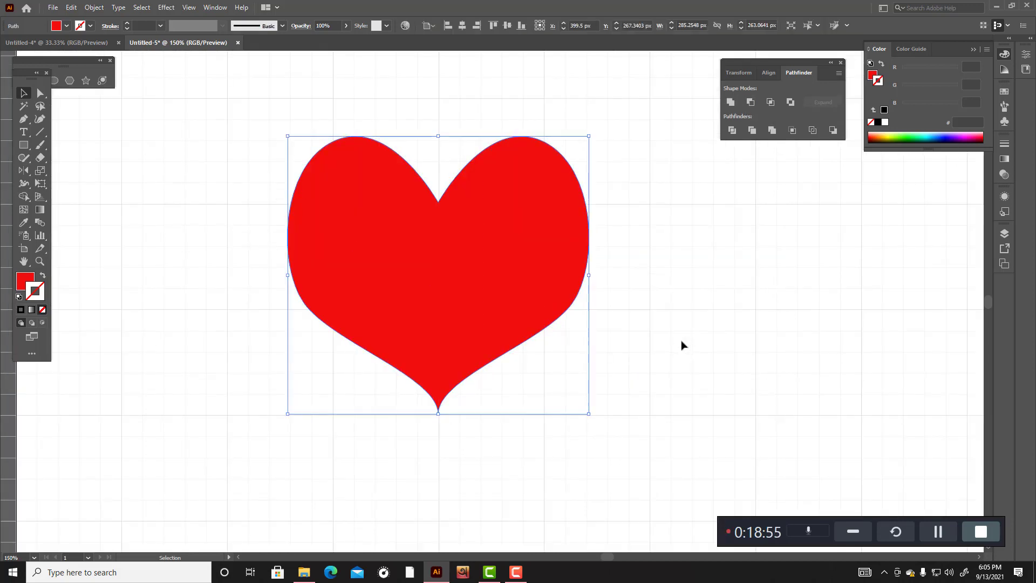
alt+scroll(680, 345, down, 3)
alt+scroll(691, 341, up, 2)
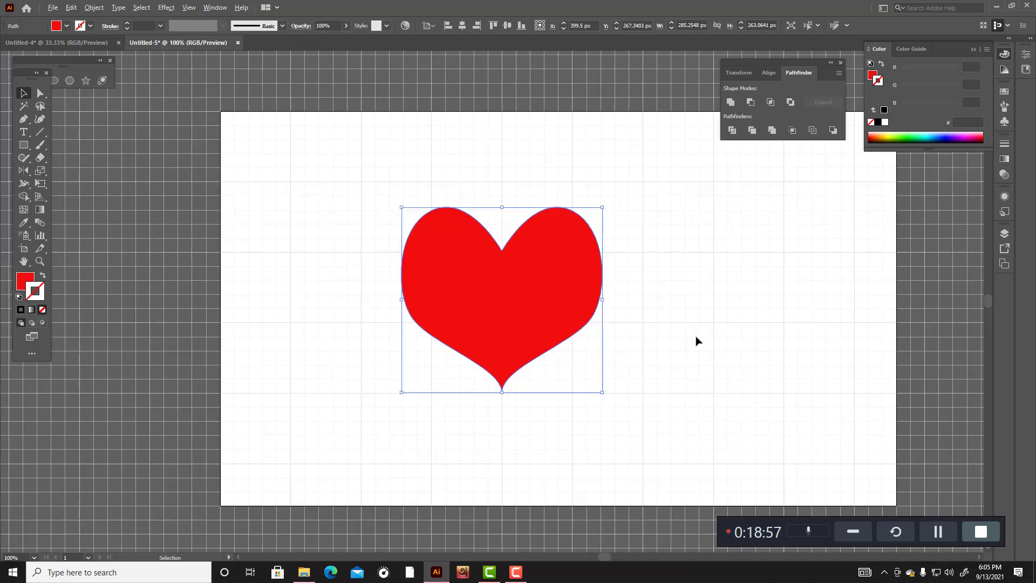
drag(544, 329, 610, 326)
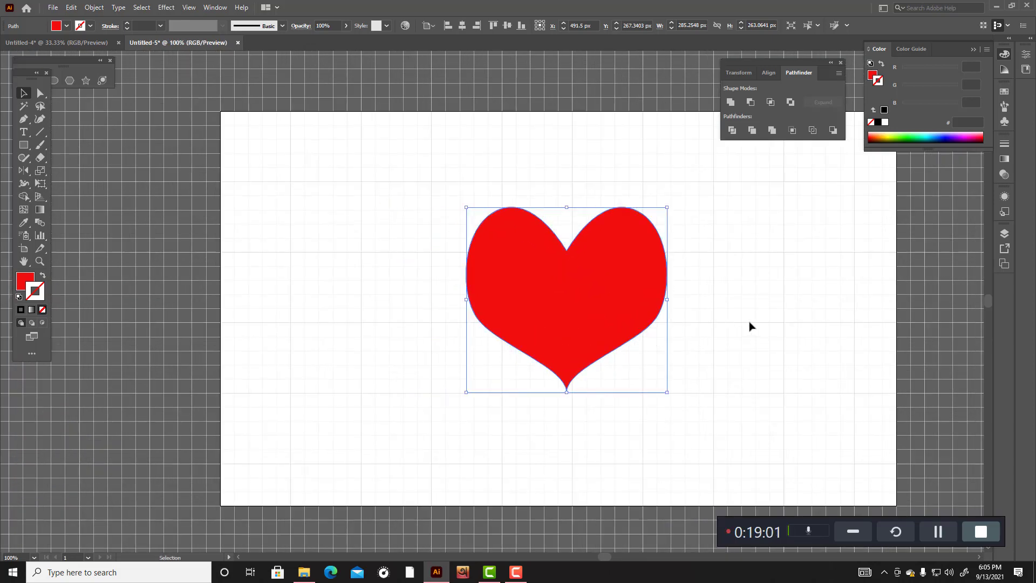